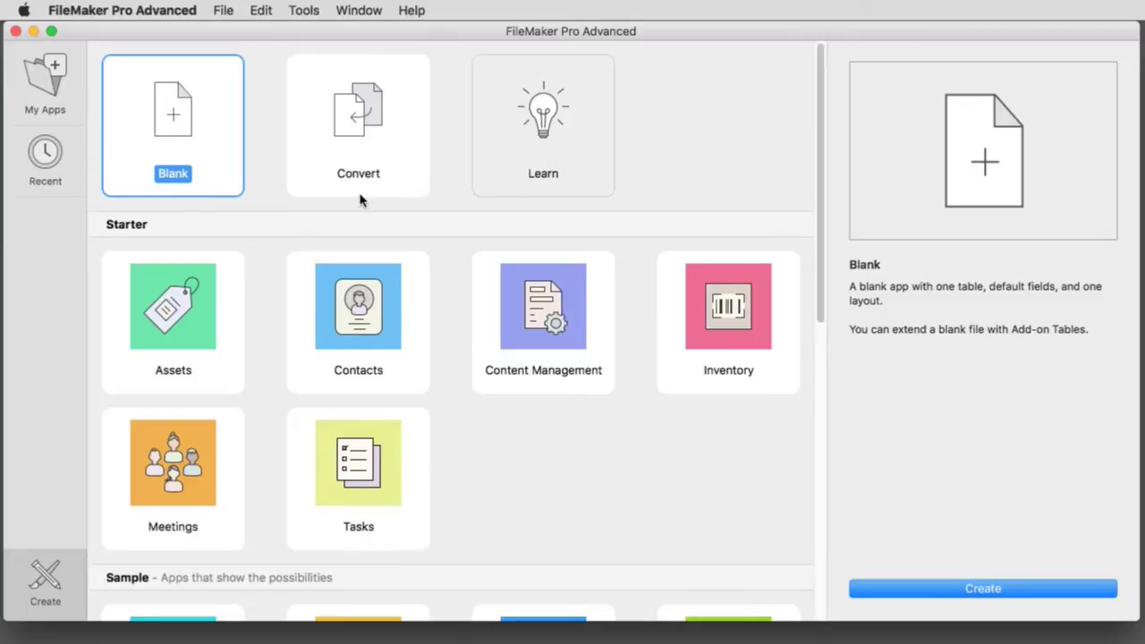
- Create a new app from the Projects sample and save it as Projects.fmp12 on the Desktop
scroll(361, 198, down, 10)
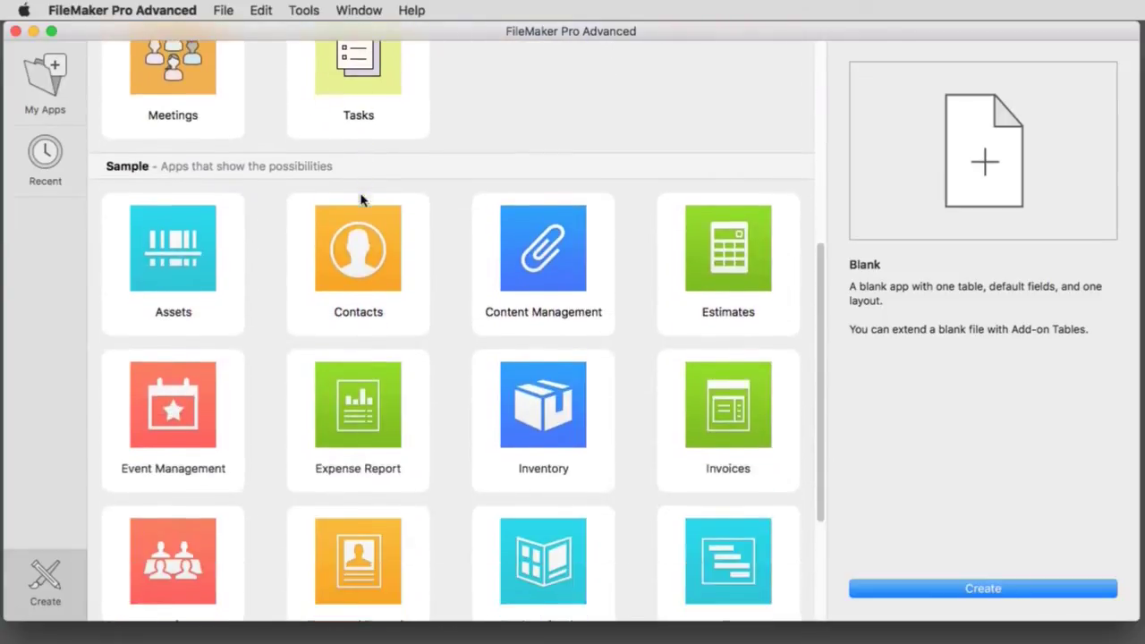
scroll(361, 199, down, 3)
click(736, 466)
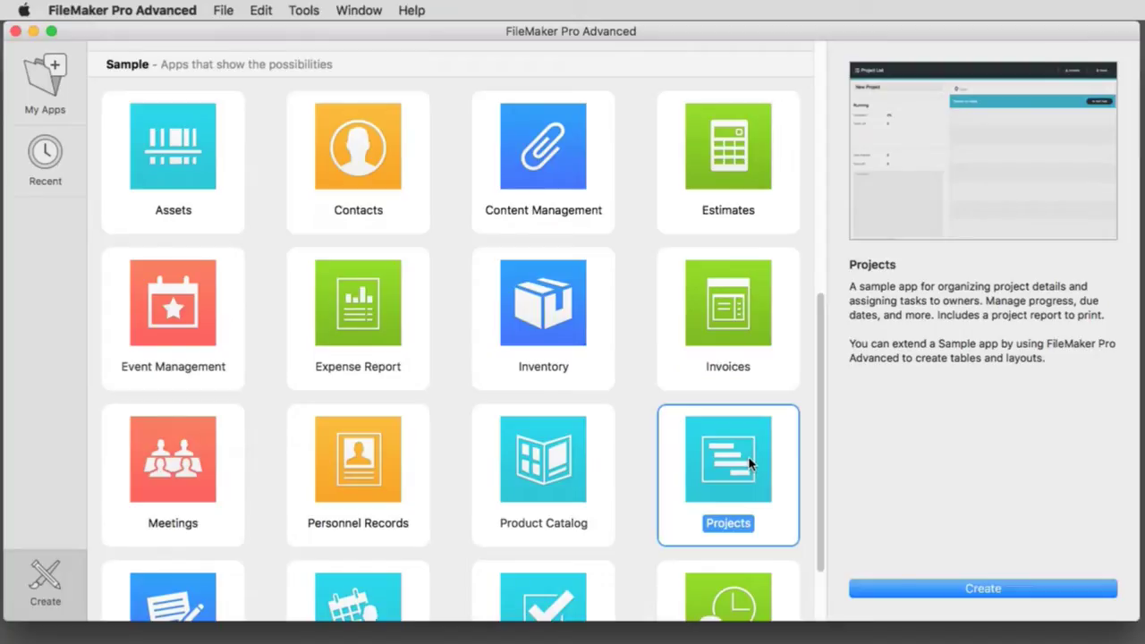
click(943, 591)
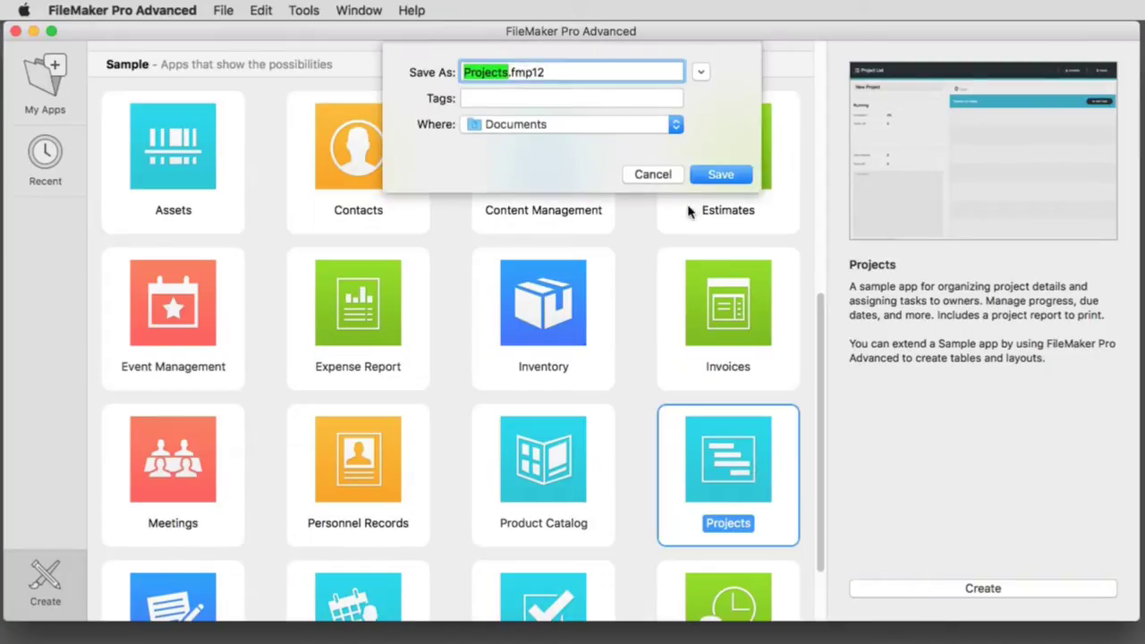
click(613, 125)
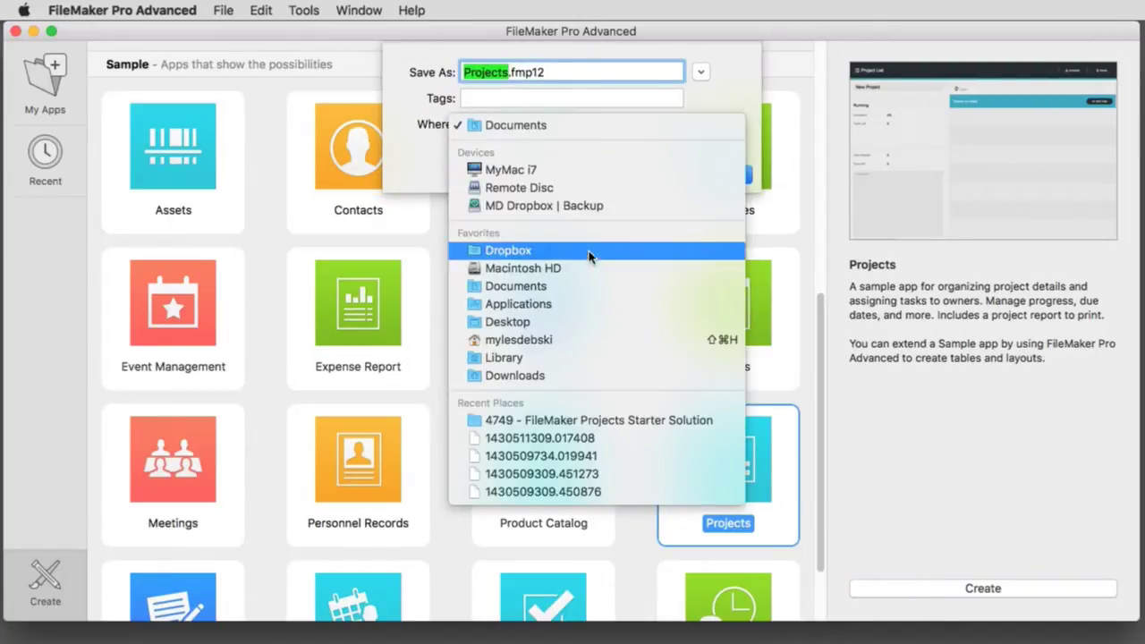
click(603, 320)
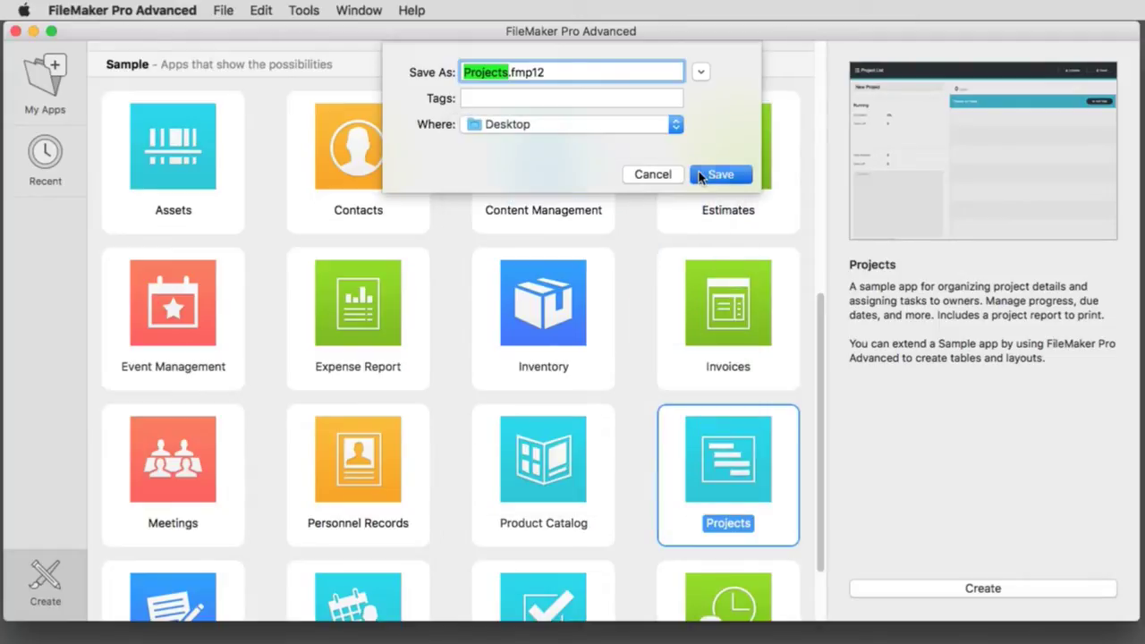
click(700, 175)
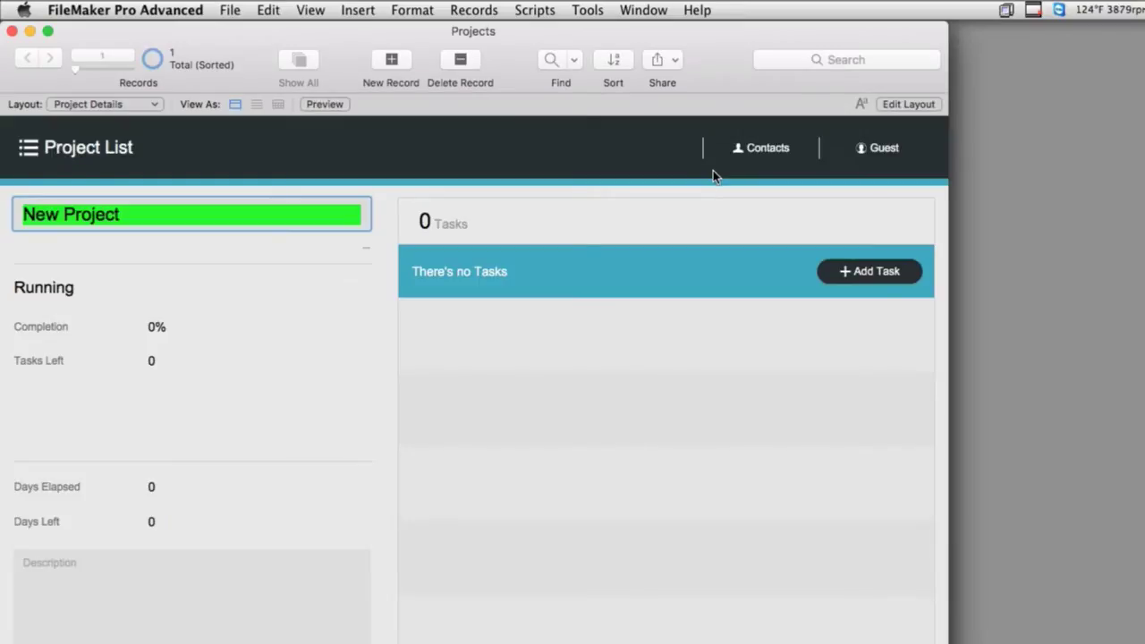
- Name the new project "Paint the House" and commit the entry
text(P)
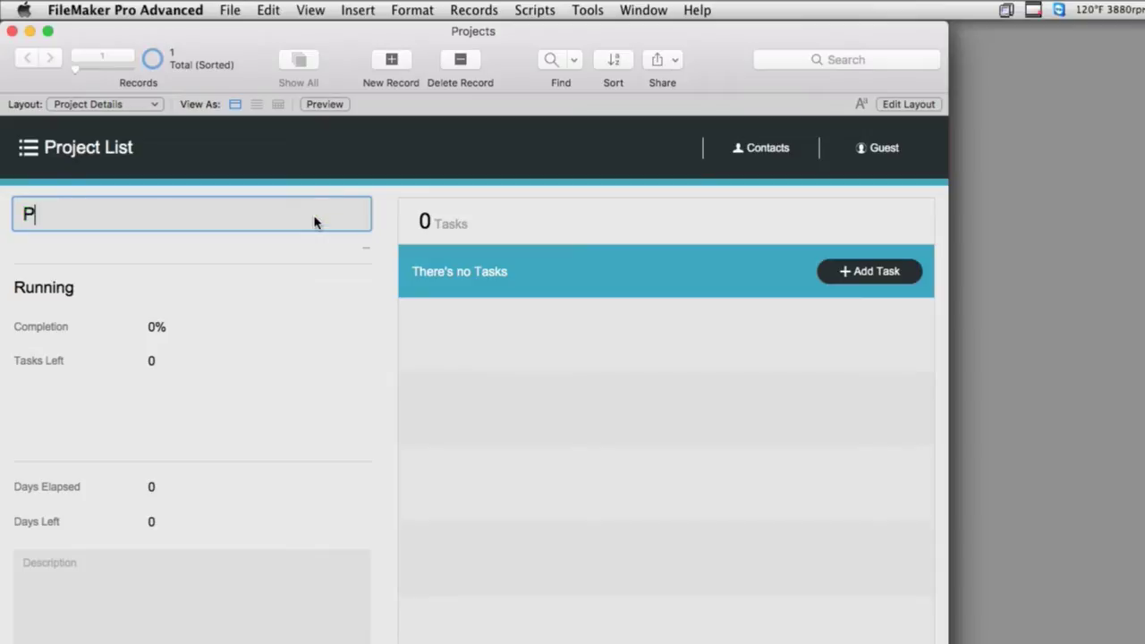
text(aint the House)
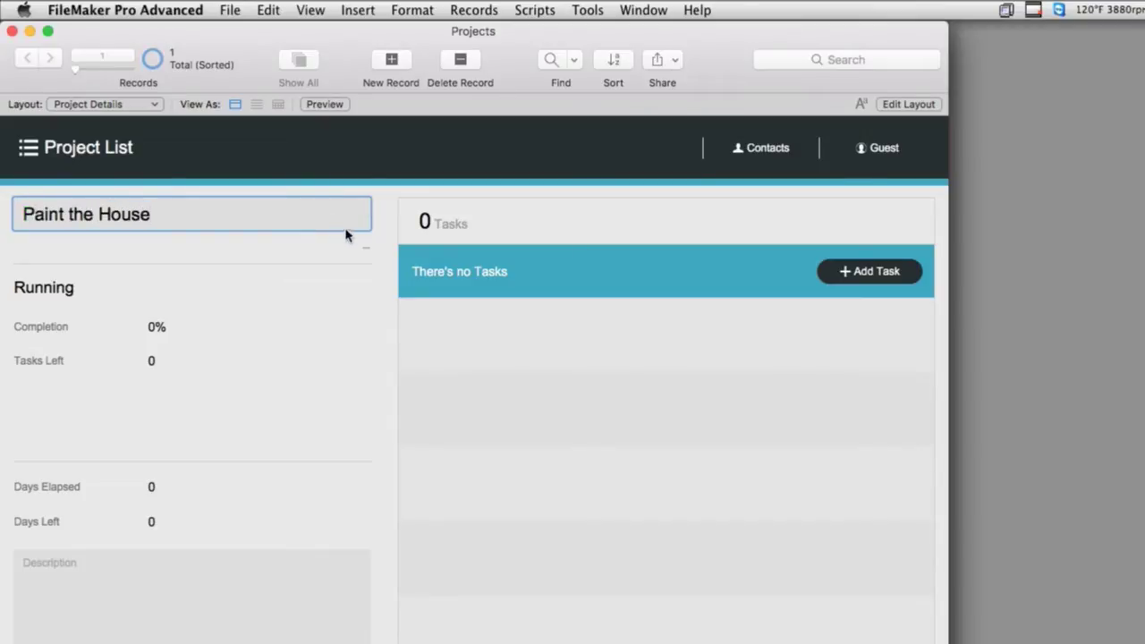
click(380, 190)
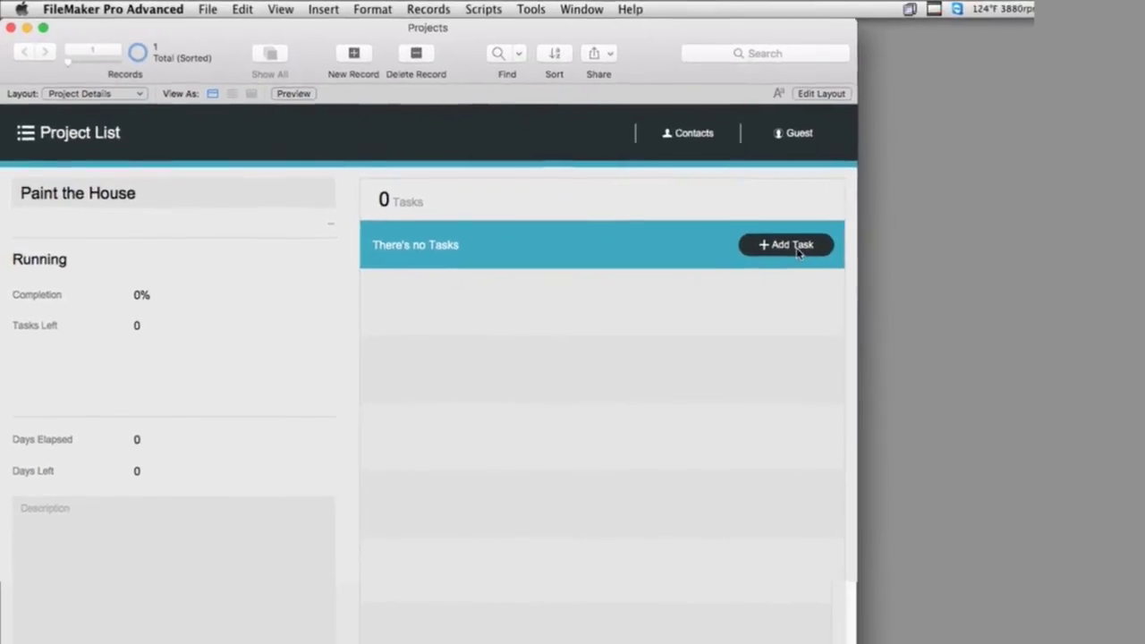
- Add a task to the Paint the House project and name it "Purchase the Paint"
click(765, 238)
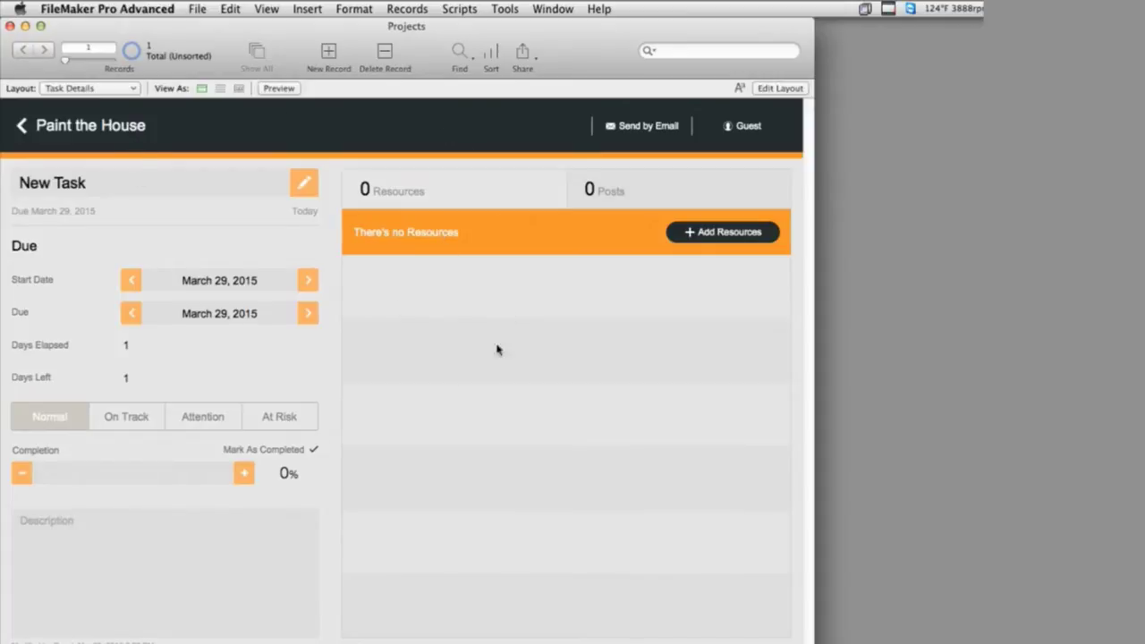
click(114, 130)
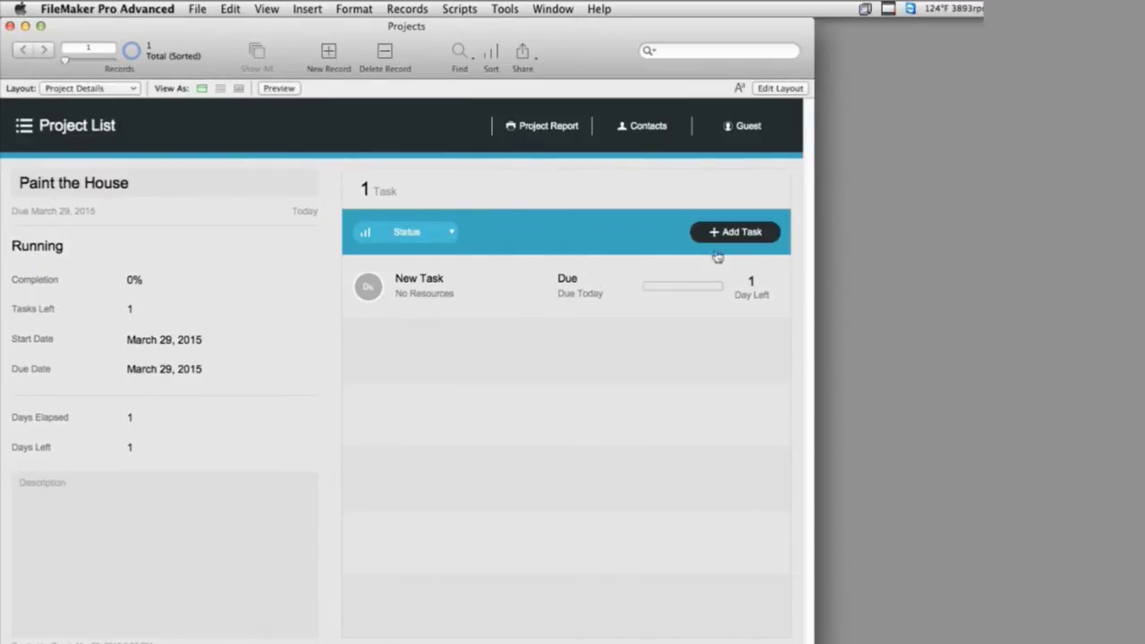
click(475, 289)
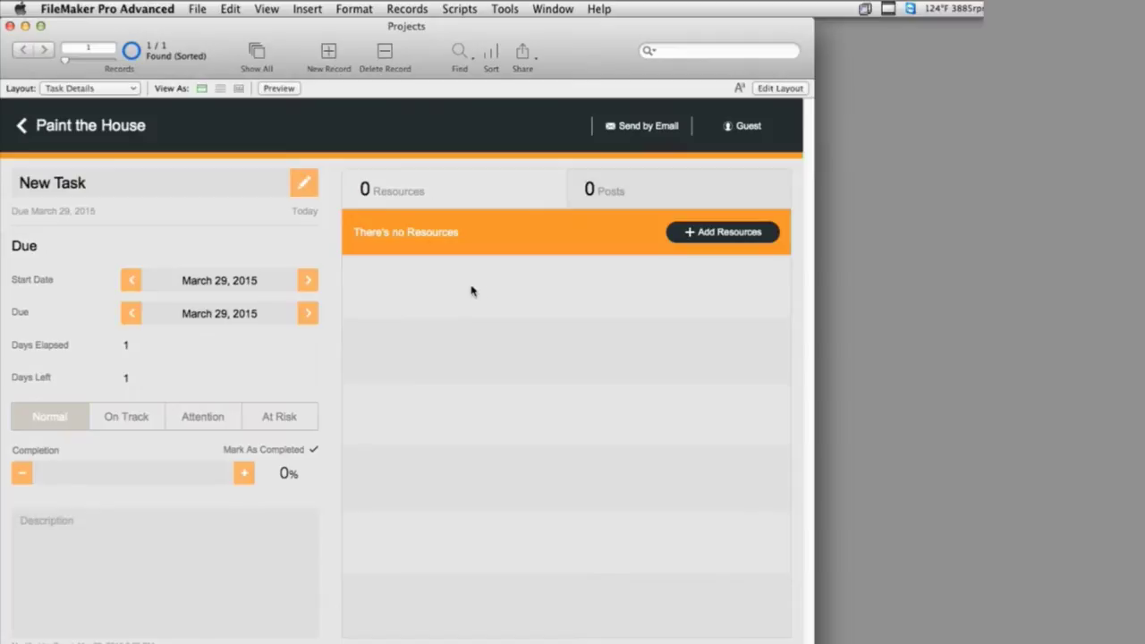
click(98, 191)
text(P)
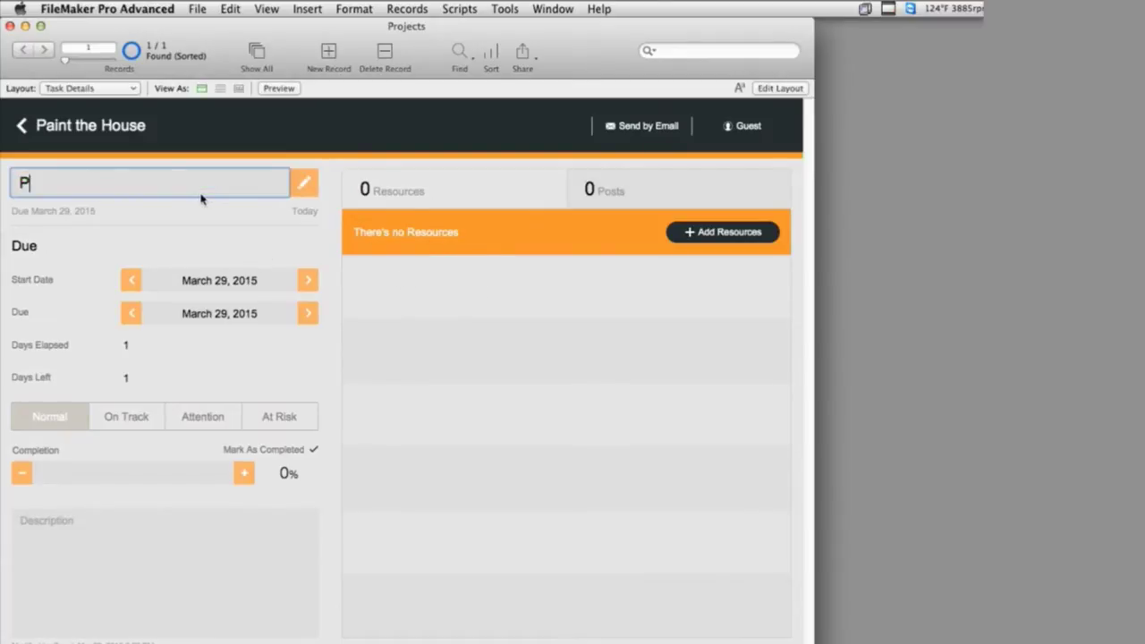
text(urchase the Paint)
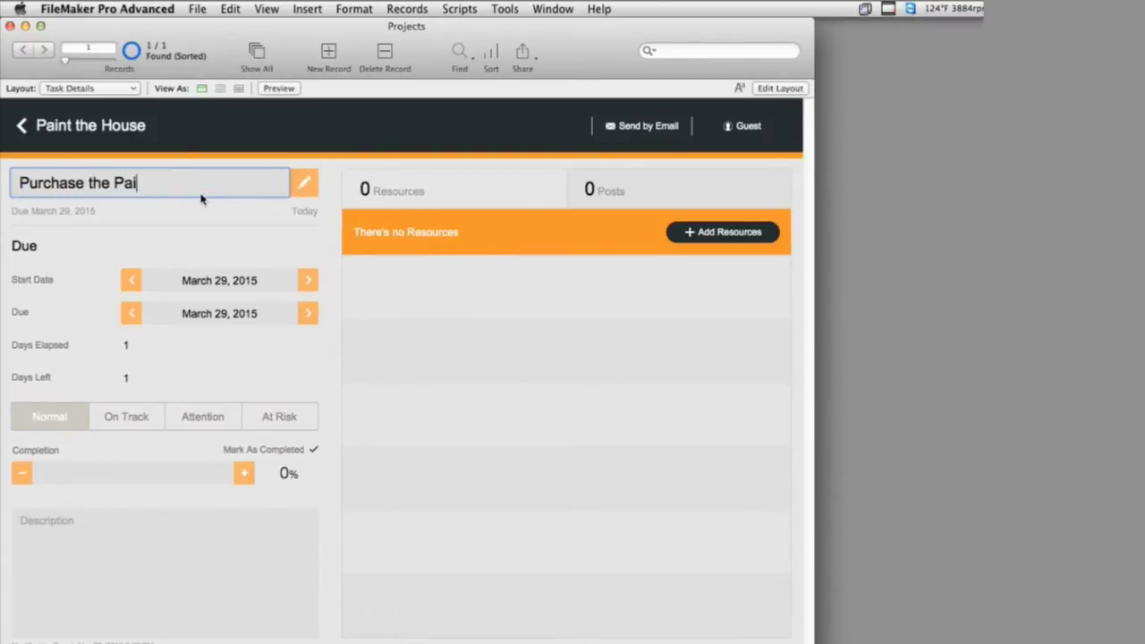
click(134, 222)
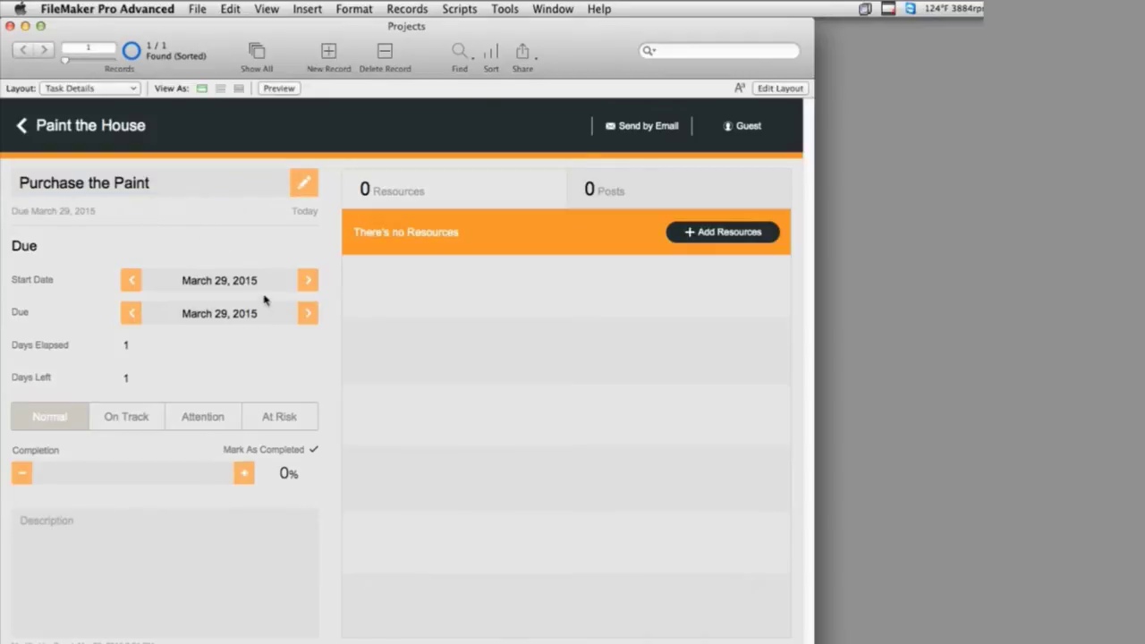
- Set the Purchase the Paint task's due date to April 4, 2015
click(310, 320)
click(311, 320)
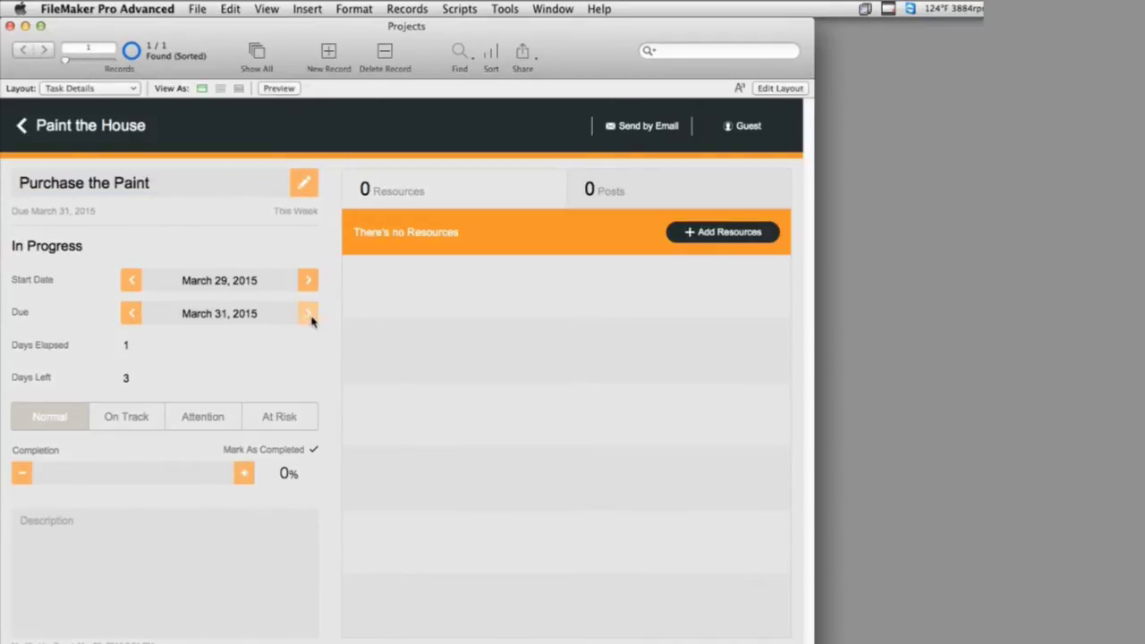
click(311, 320)
click(310, 320)
click(310, 320)
click(310, 320)
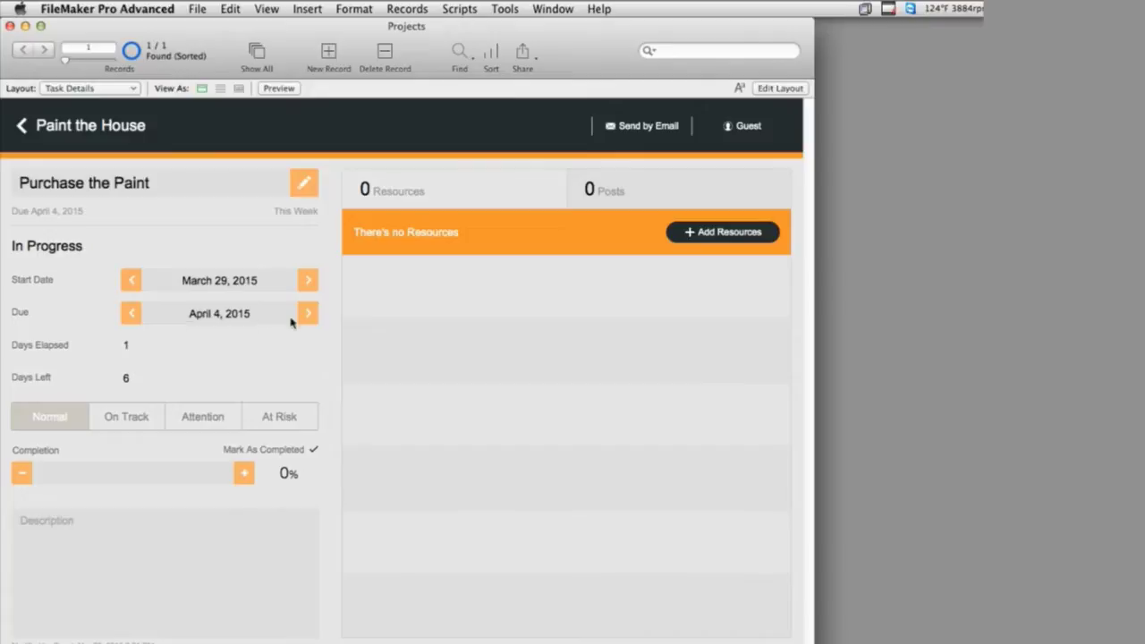
- Try moving the task's due date back several days and return it to April 4, 2015
click(139, 312)
click(140, 313)
click(139, 313)
click(139, 312)
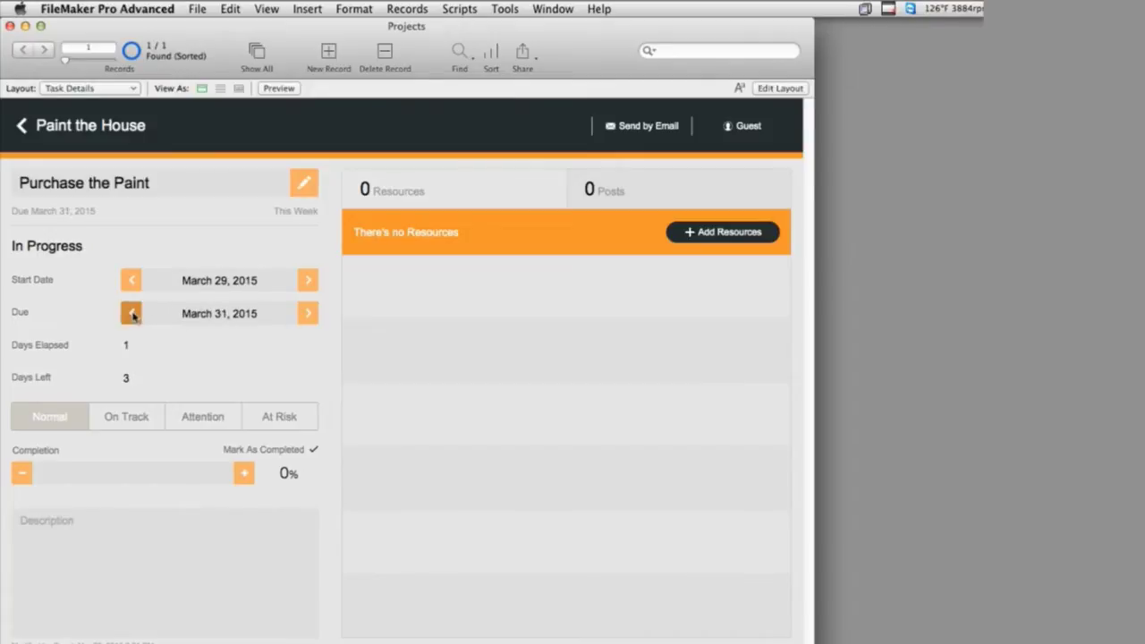
click(139, 312)
click(309, 318)
click(309, 318)
click(310, 319)
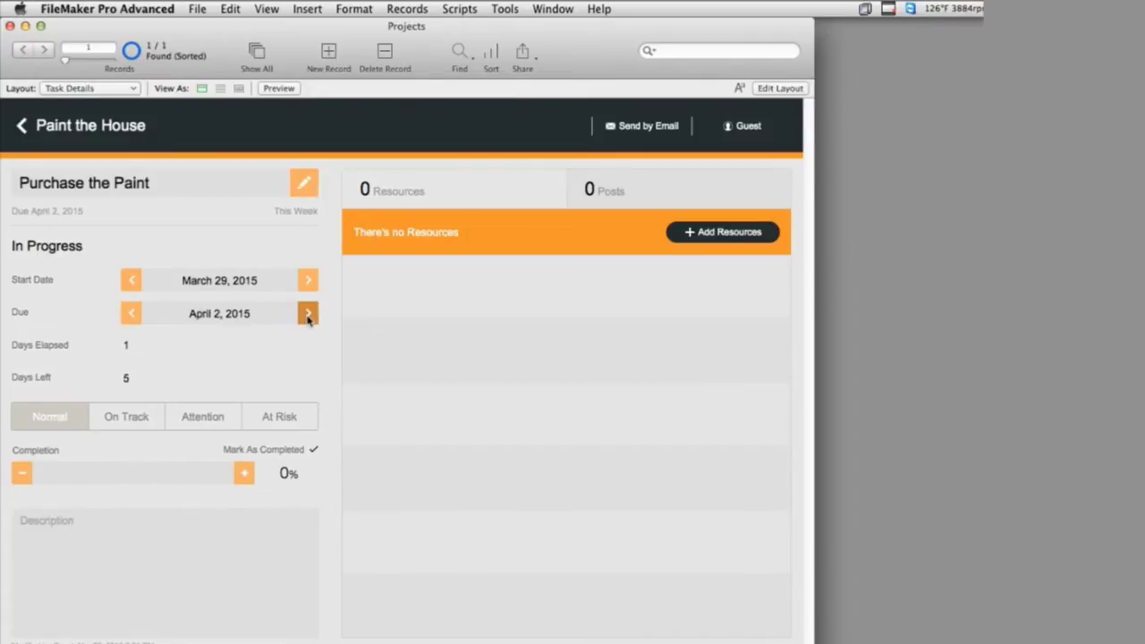
click(310, 318)
click(310, 318)
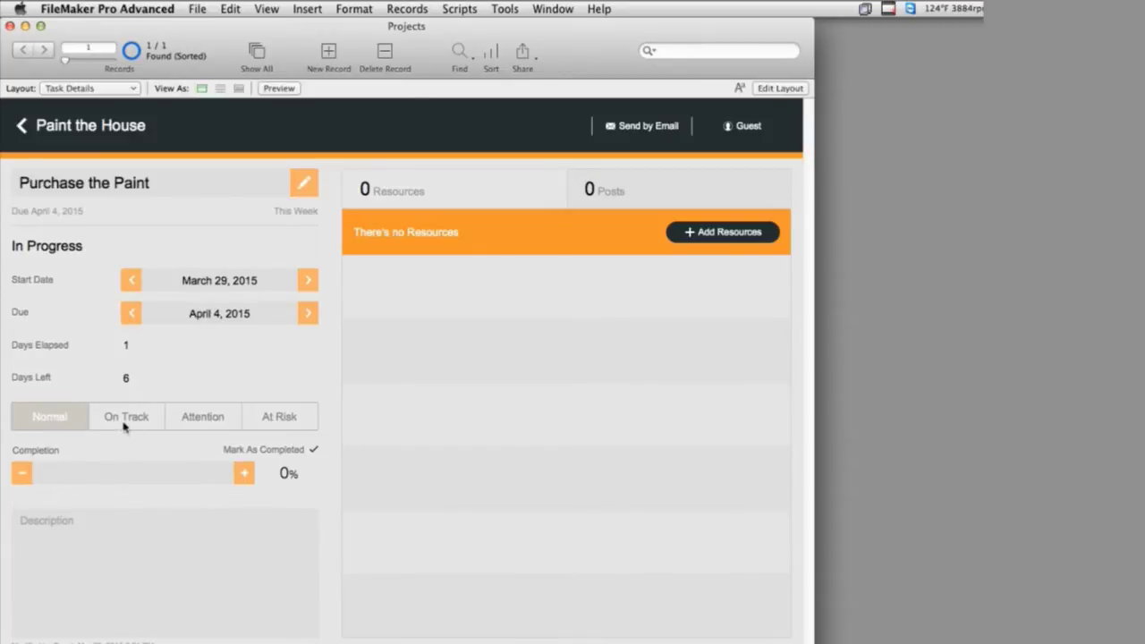
- Try the Attention and At Risk statuses for the task and leave it set to On Track
click(125, 417)
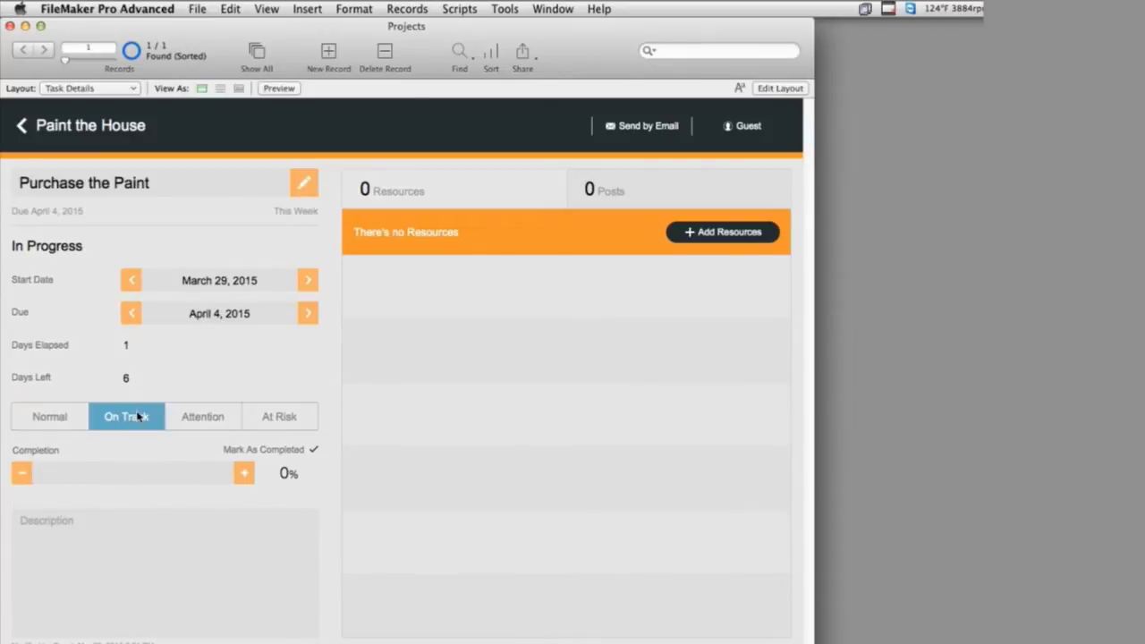
click(204, 420)
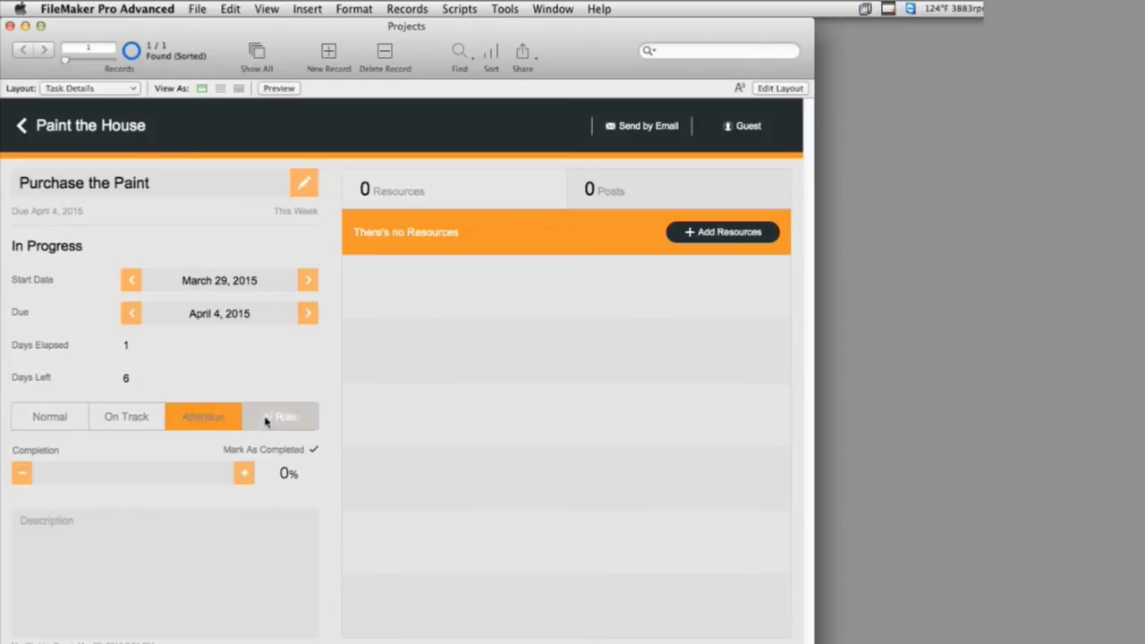
click(264, 417)
click(219, 417)
click(139, 426)
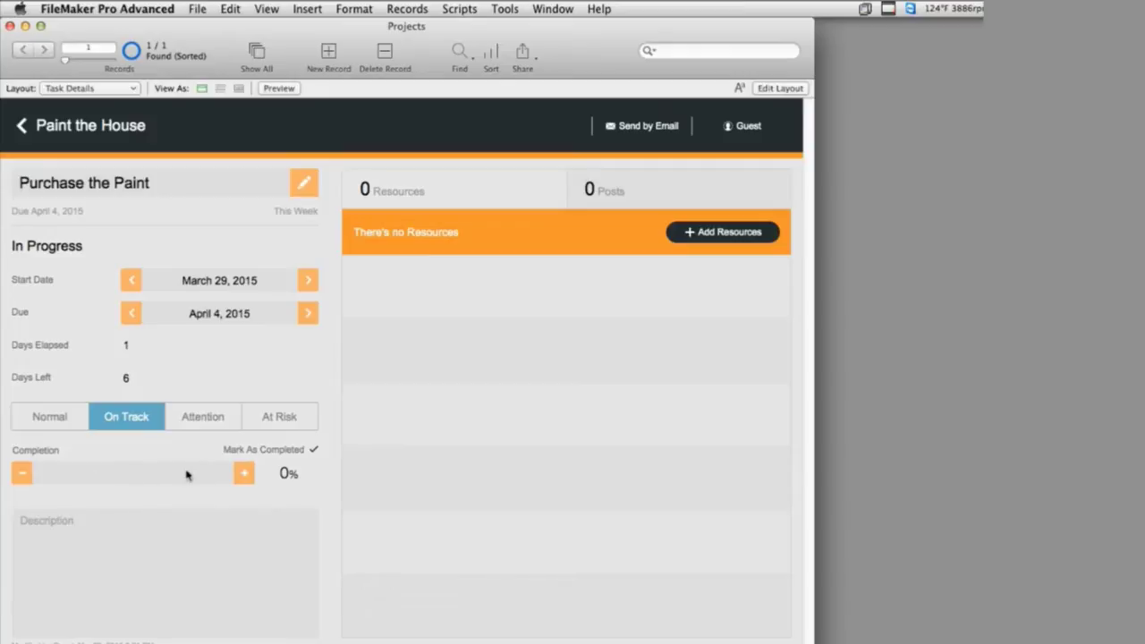
- Adjust the Purchase the Paint task's completion up and down, leaving it at 50%
click(248, 474)
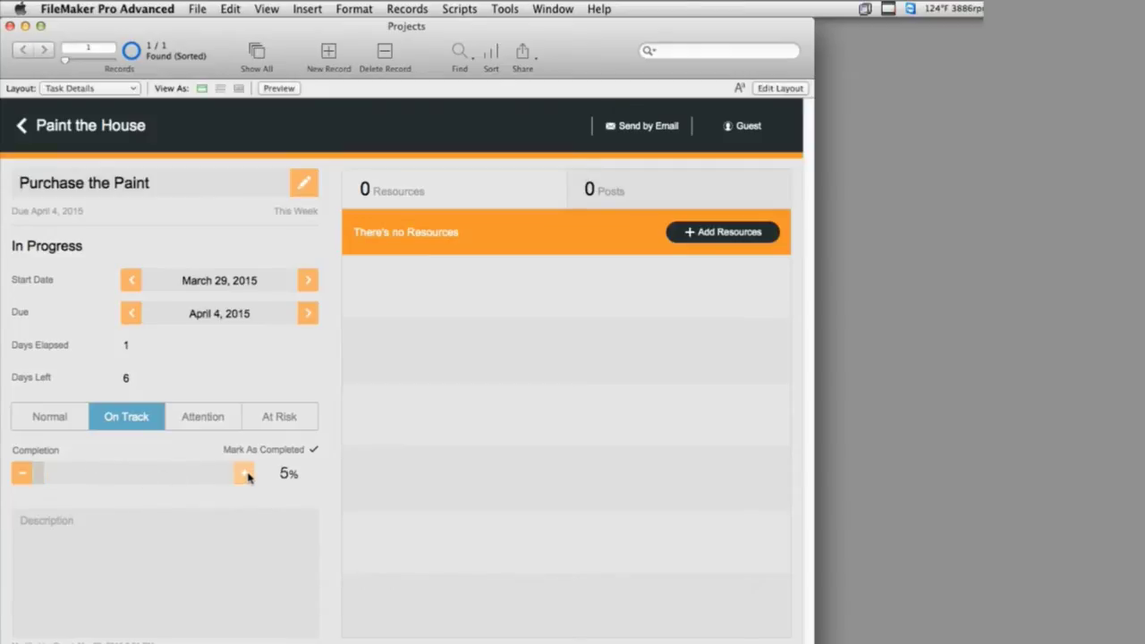
click(248, 474)
click(248, 474)
click(248, 473)
click(248, 473)
click(248, 473)
click(248, 473)
click(247, 475)
click(247, 475)
click(248, 474)
click(248, 475)
click(248, 475)
click(247, 475)
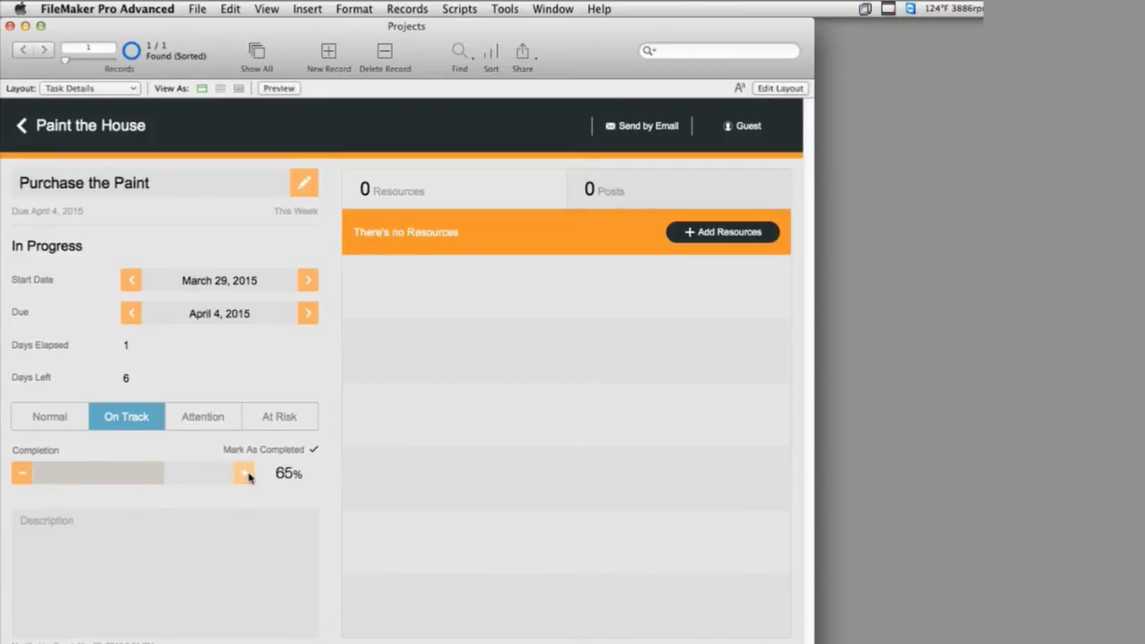
click(23, 475)
click(23, 475)
click(23, 475)
click(23, 475)
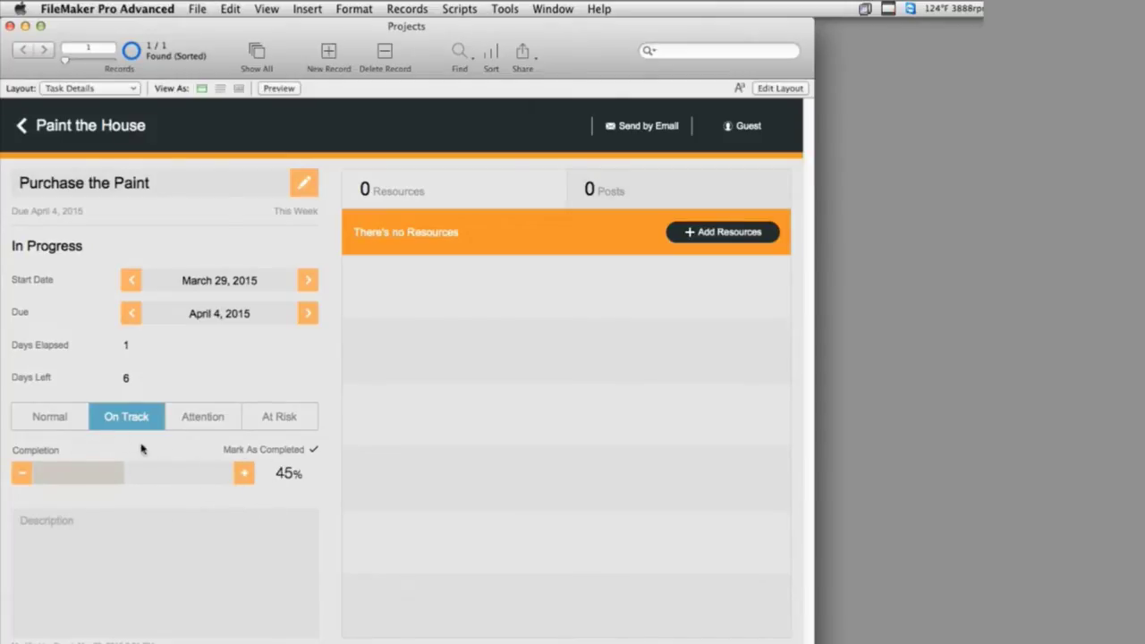
click(241, 481)
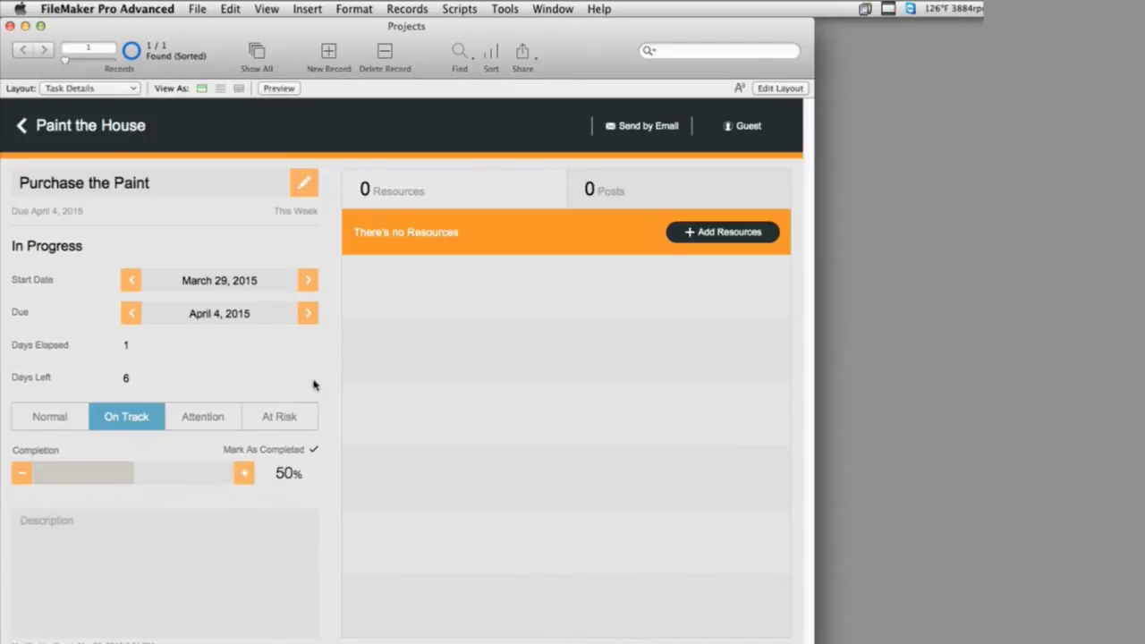
- Check the task's entry in the Paint the House project overview and reopen the task's details
click(93, 128)
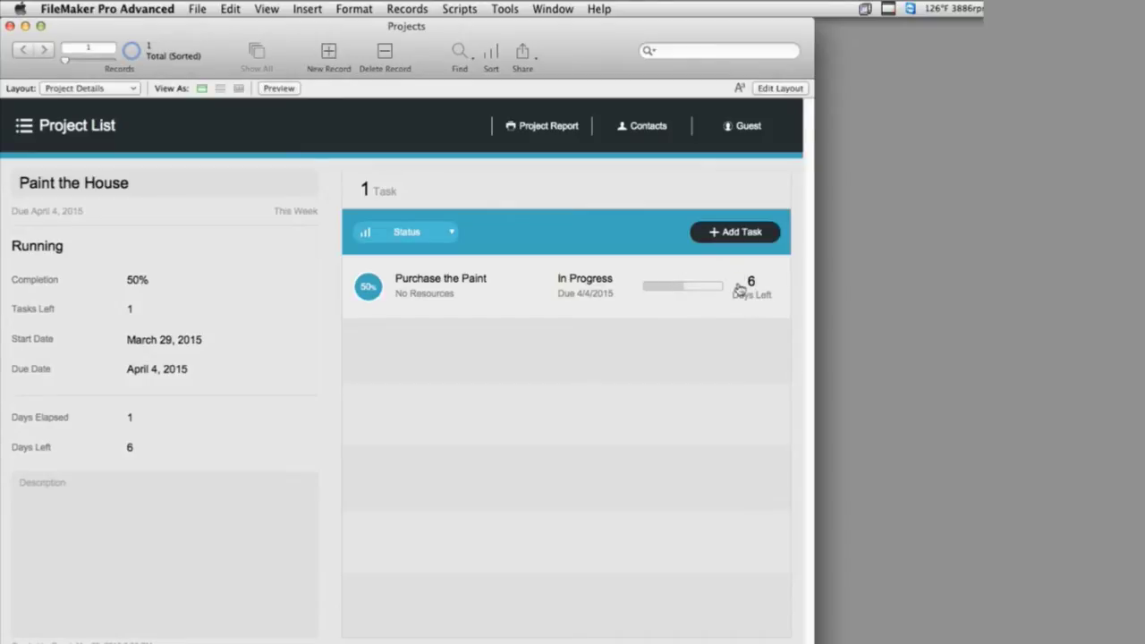
click(490, 284)
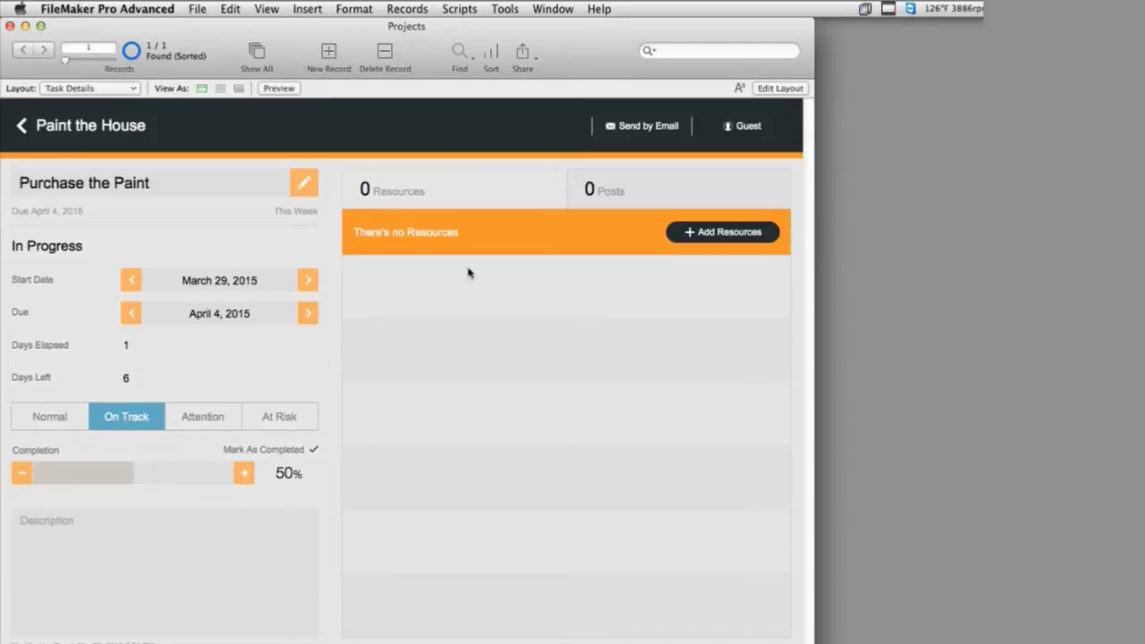
- Start adding a resource to the task by creating a new contact, and enter the contact's first and last name
click(715, 234)
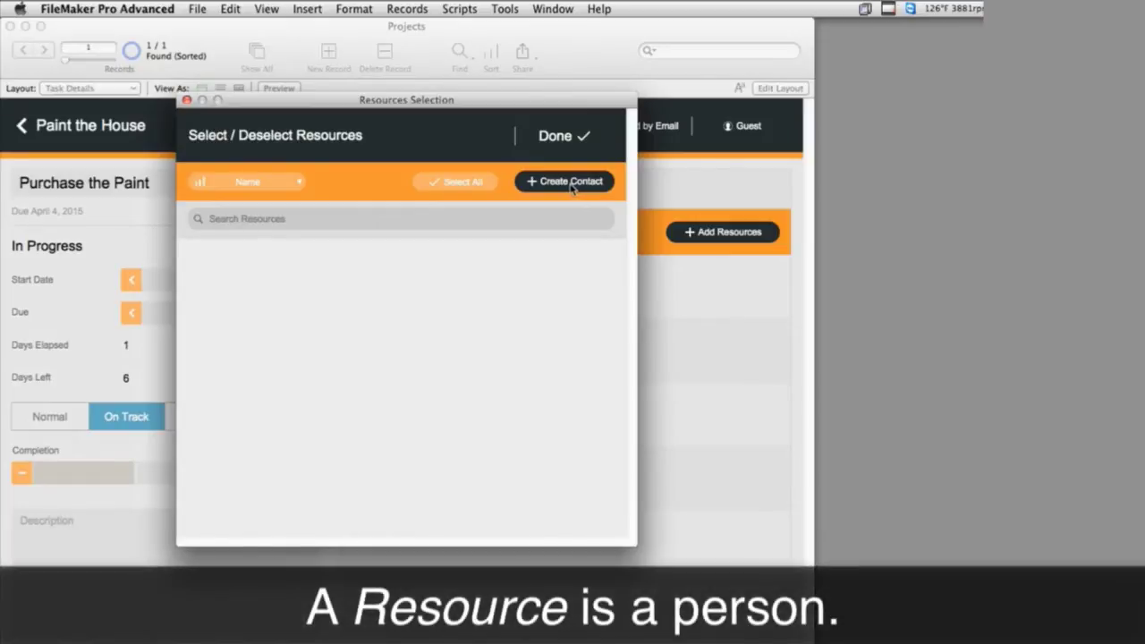
click(571, 182)
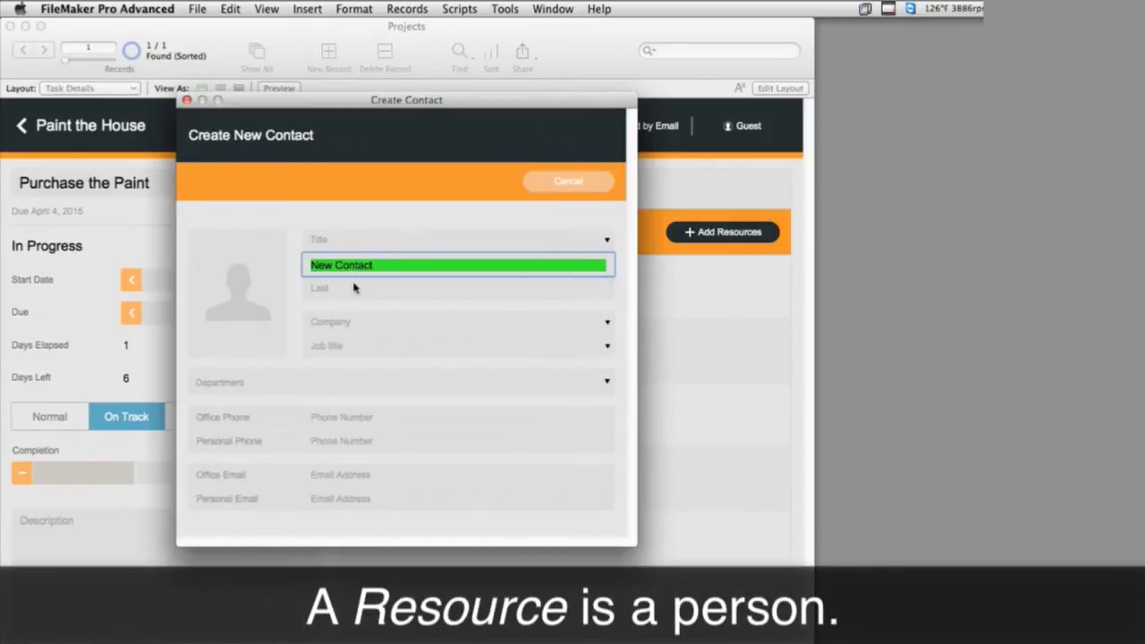
text(Mark)
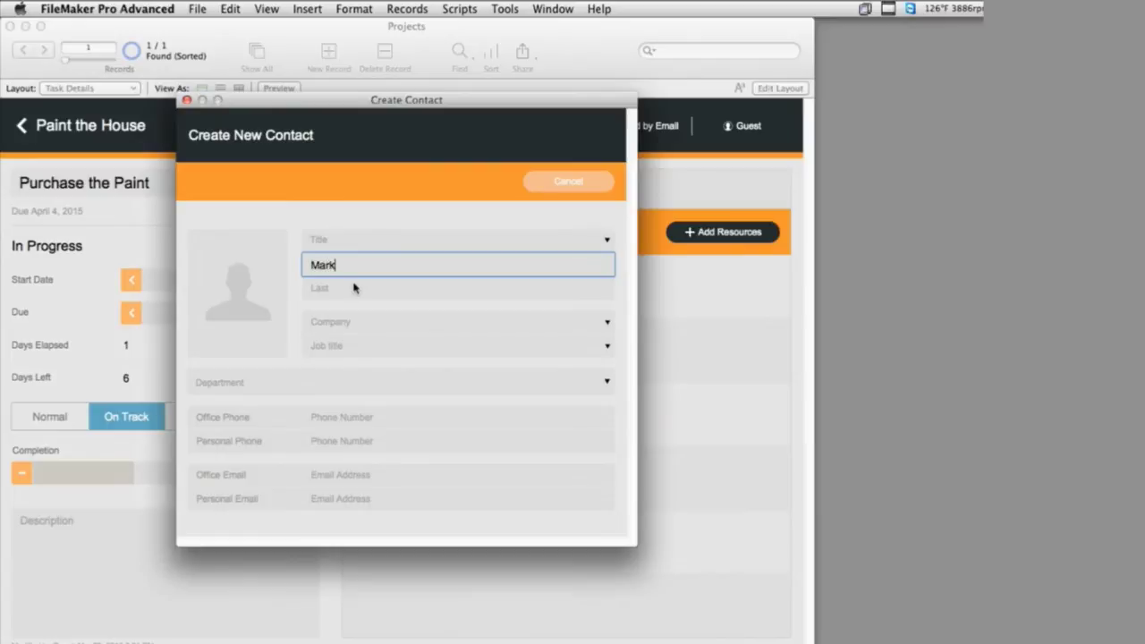
click(353, 287)
text(Thompson)
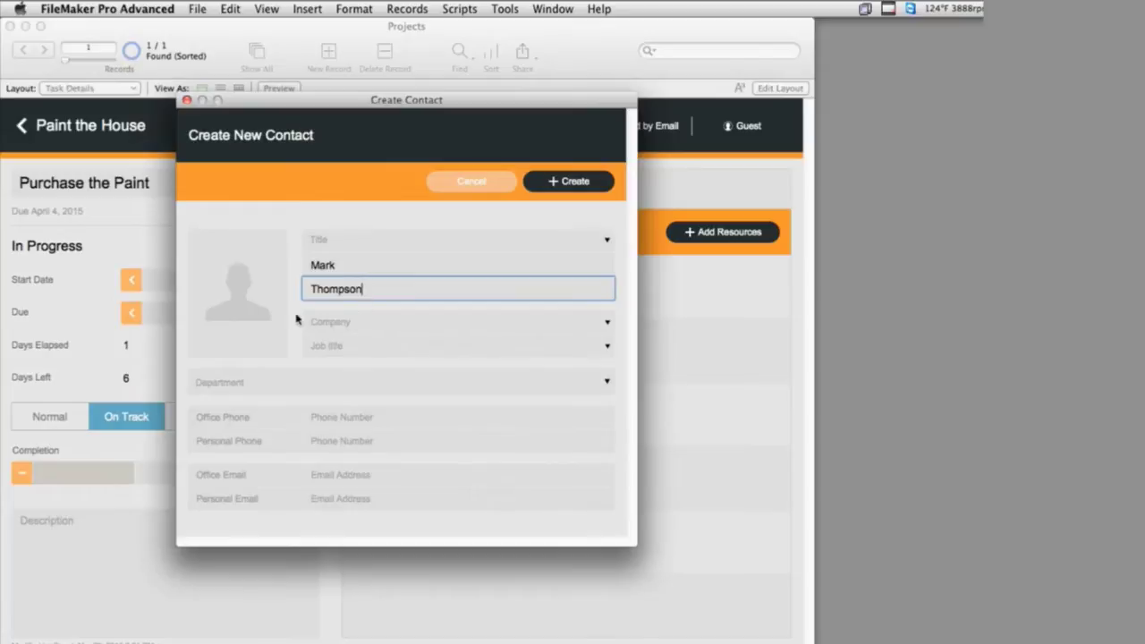
- Insert a portrait photo into the new contact's picture container
click(296, 322)
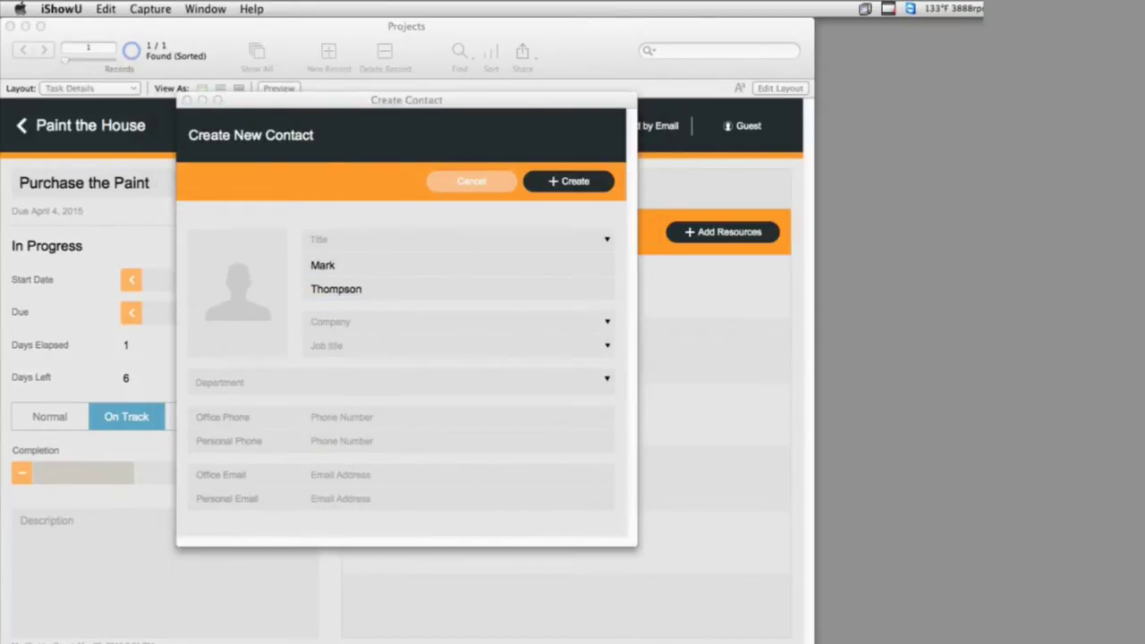
drag(901, 469, 234, 295)
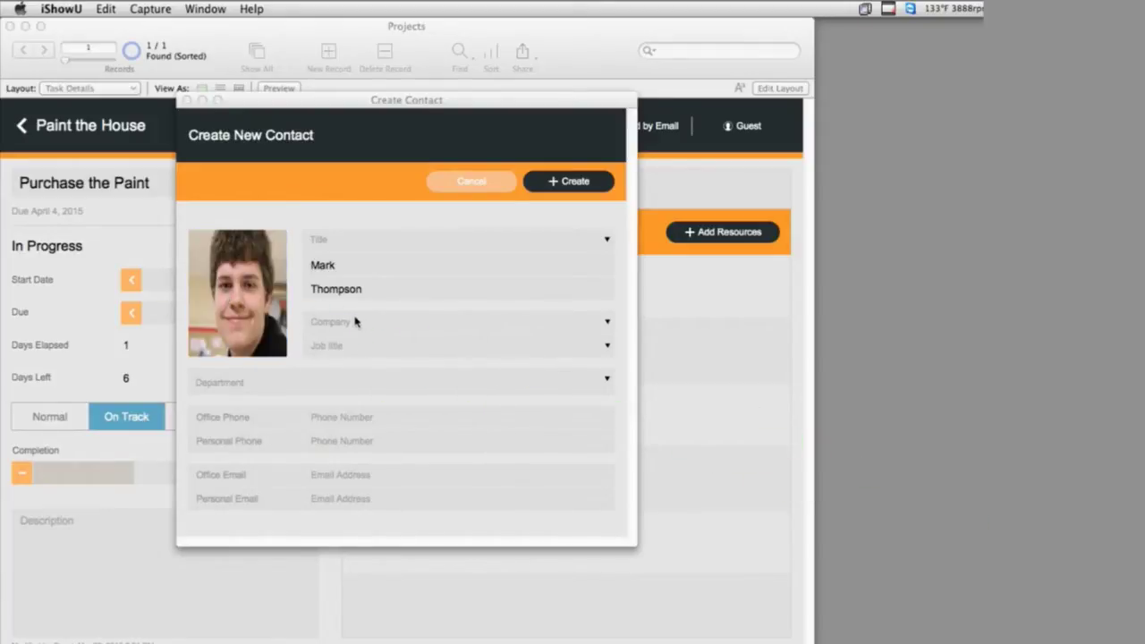
- Create the contact, finish the resource selection with it assigned to the task, and return to the Paint the House project
click(314, 209)
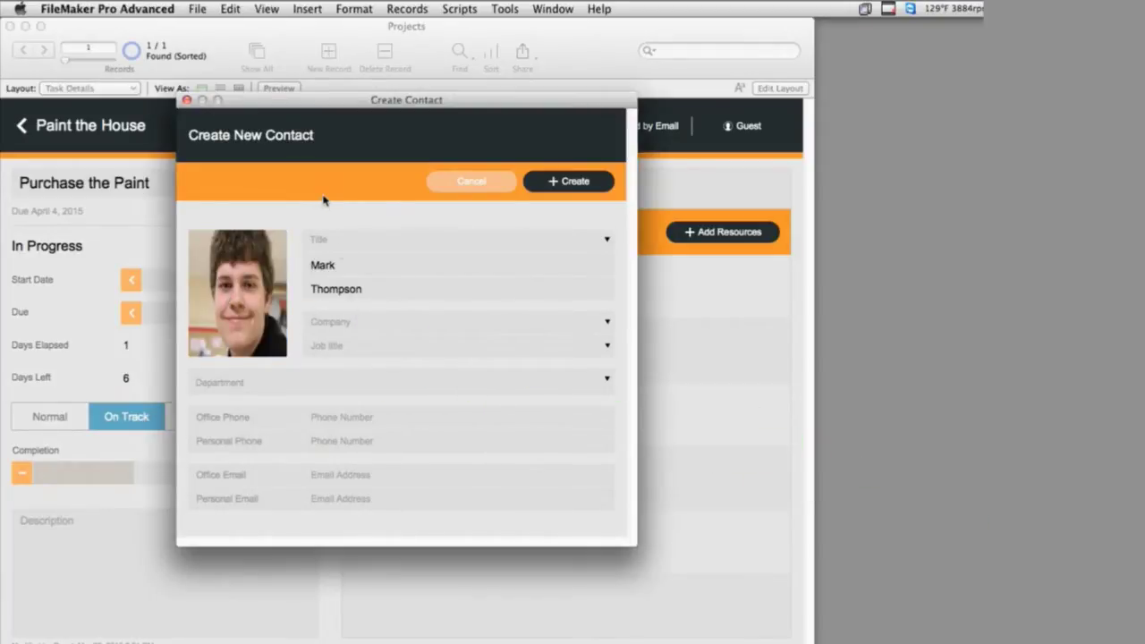
click(576, 183)
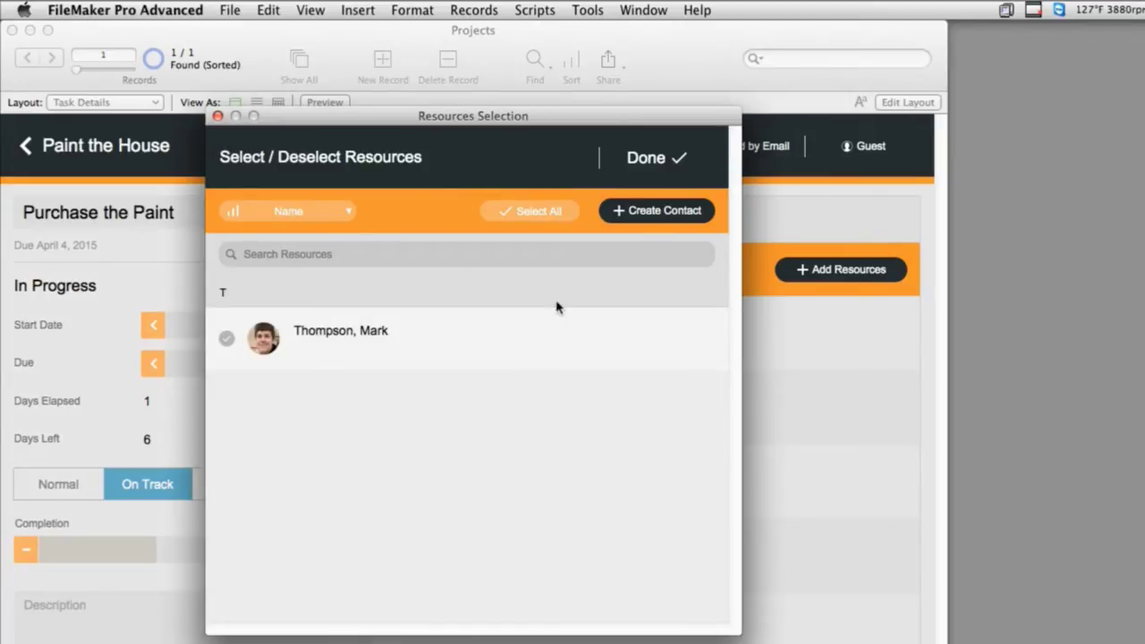
click(639, 157)
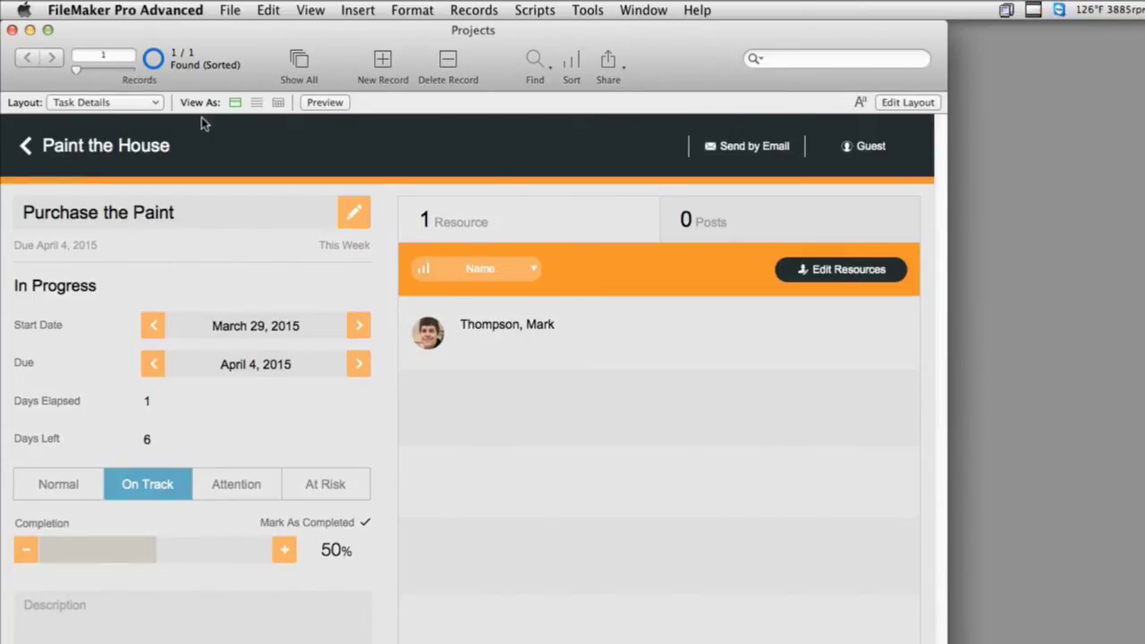
click(148, 150)
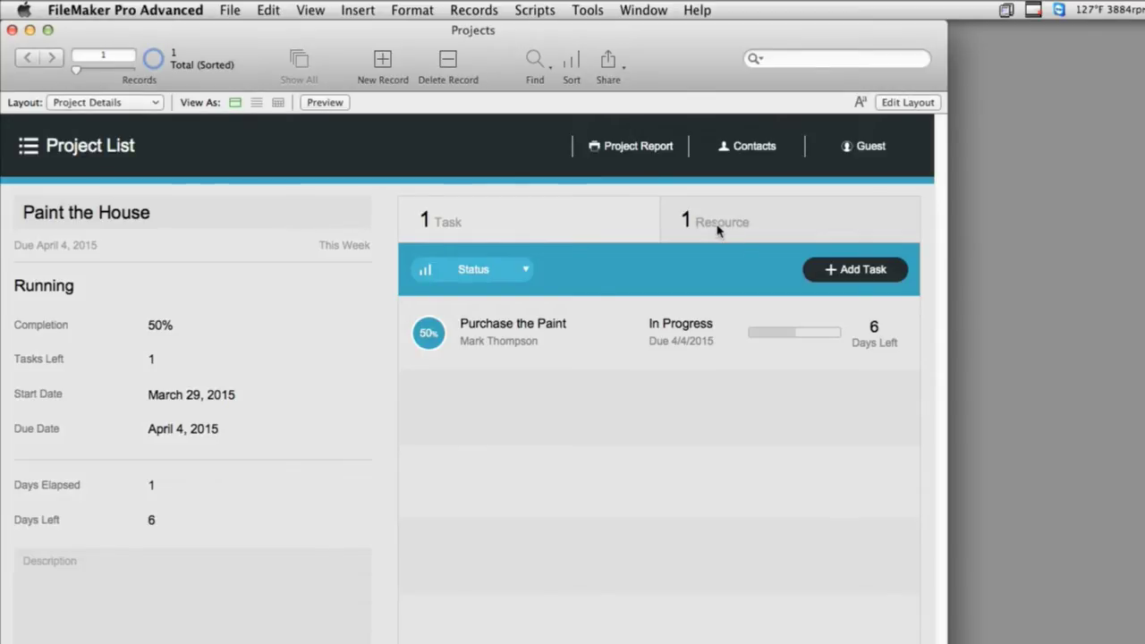
- Start creating a second contact from the login list and enter the contact's first and last name
click(867, 148)
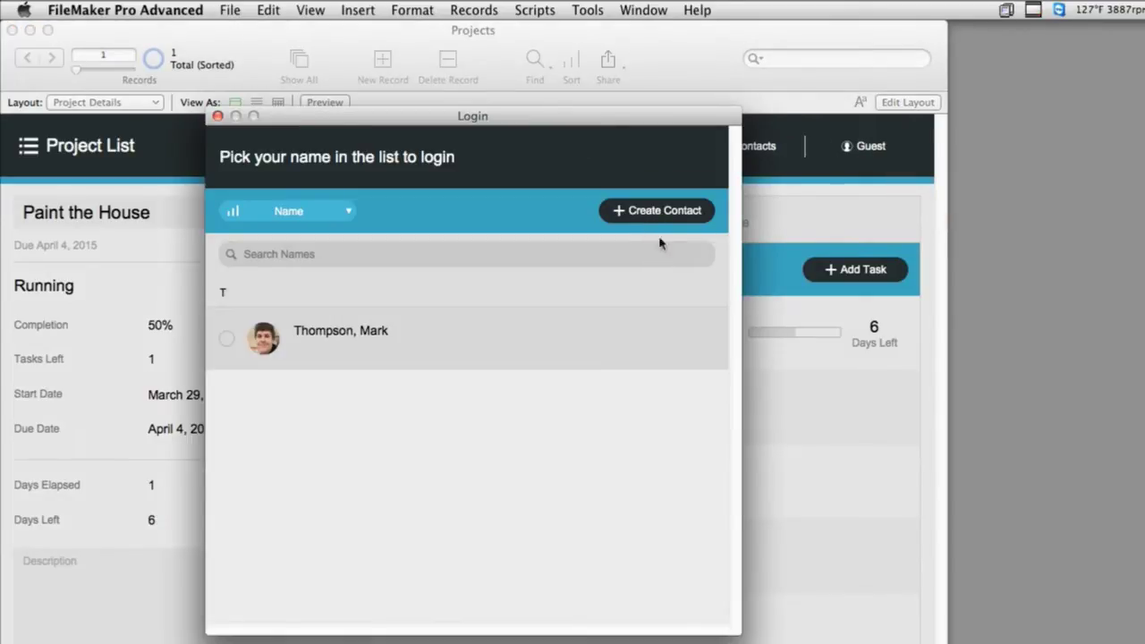
click(665, 213)
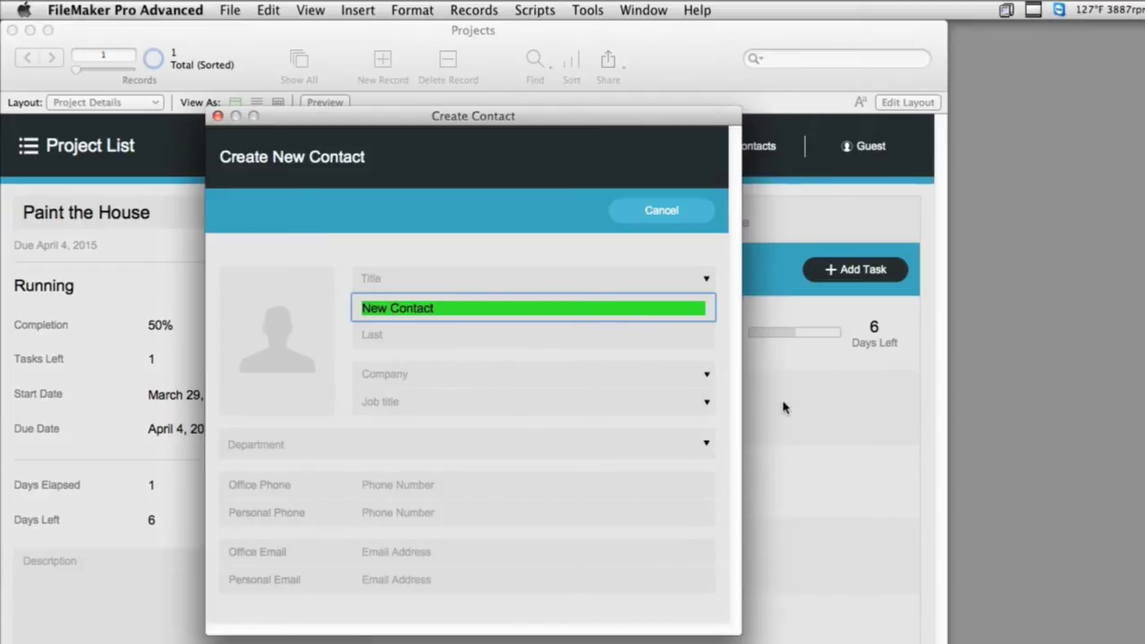
text(Sally)
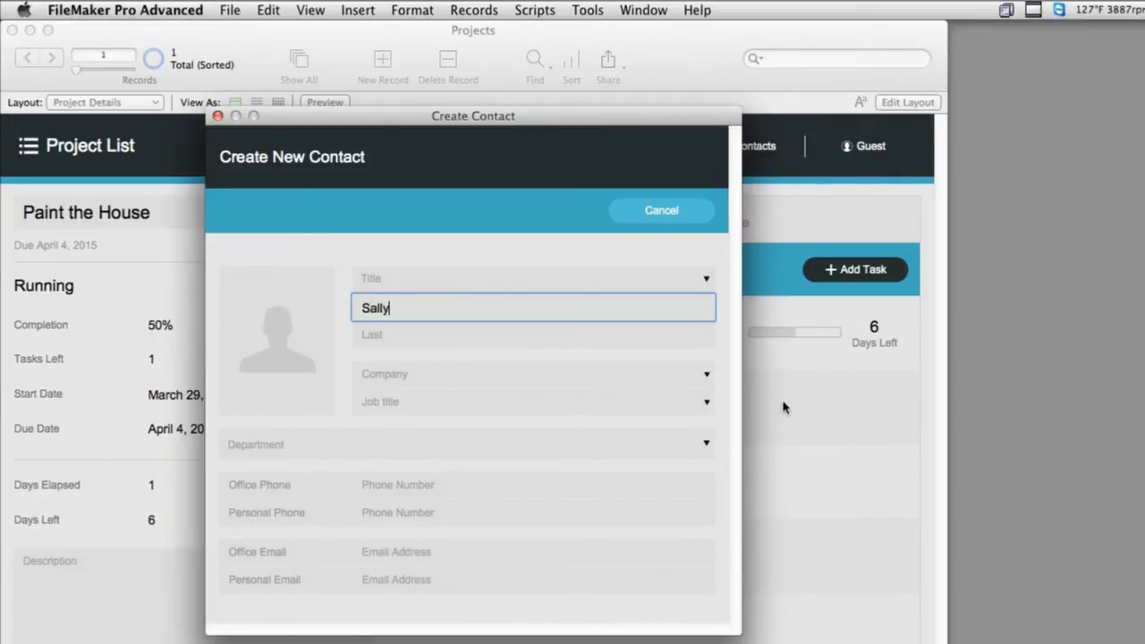
key(Tab)
text(Brow)
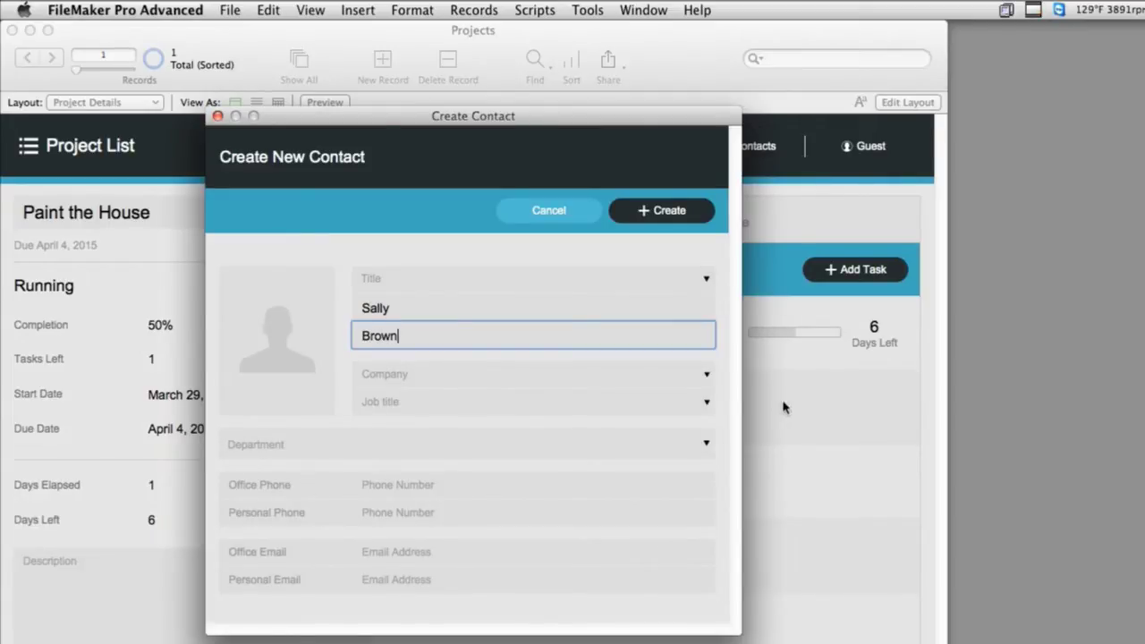
text(n)
click(548, 252)
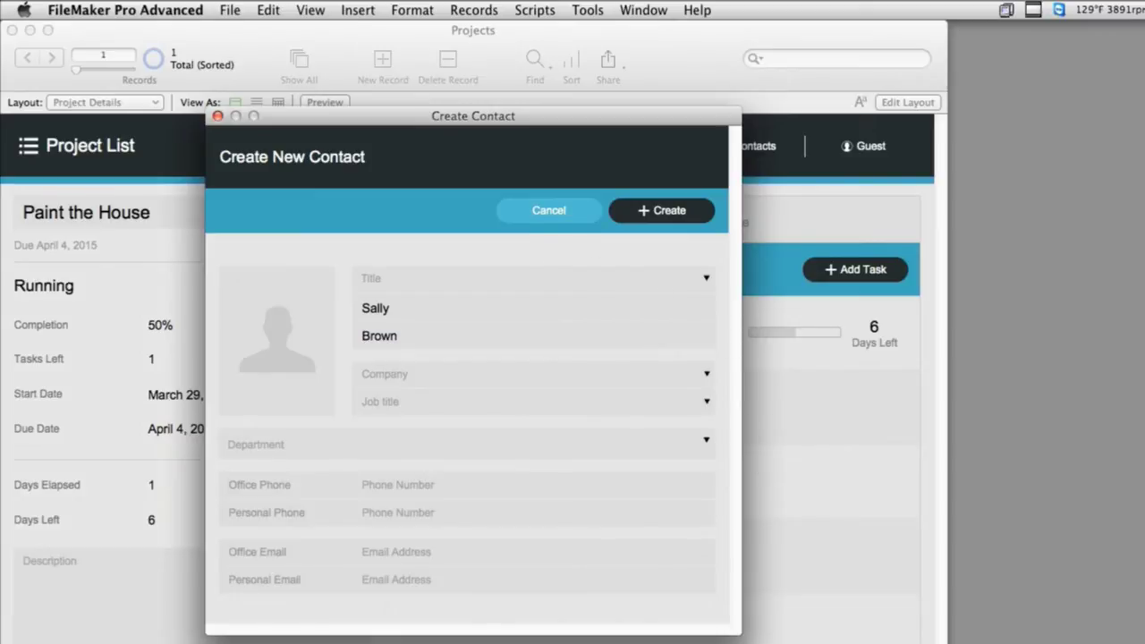
- Add a portrait photo to the second contact, create it, and log in as that contact
drag(1048, 537, 291, 371)
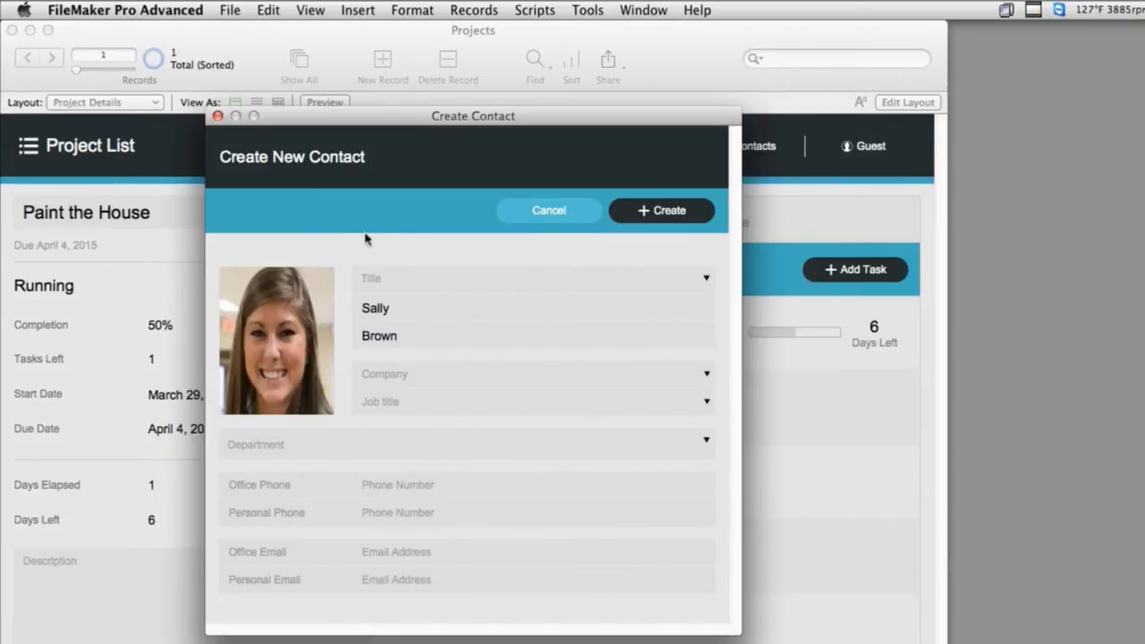
click(664, 213)
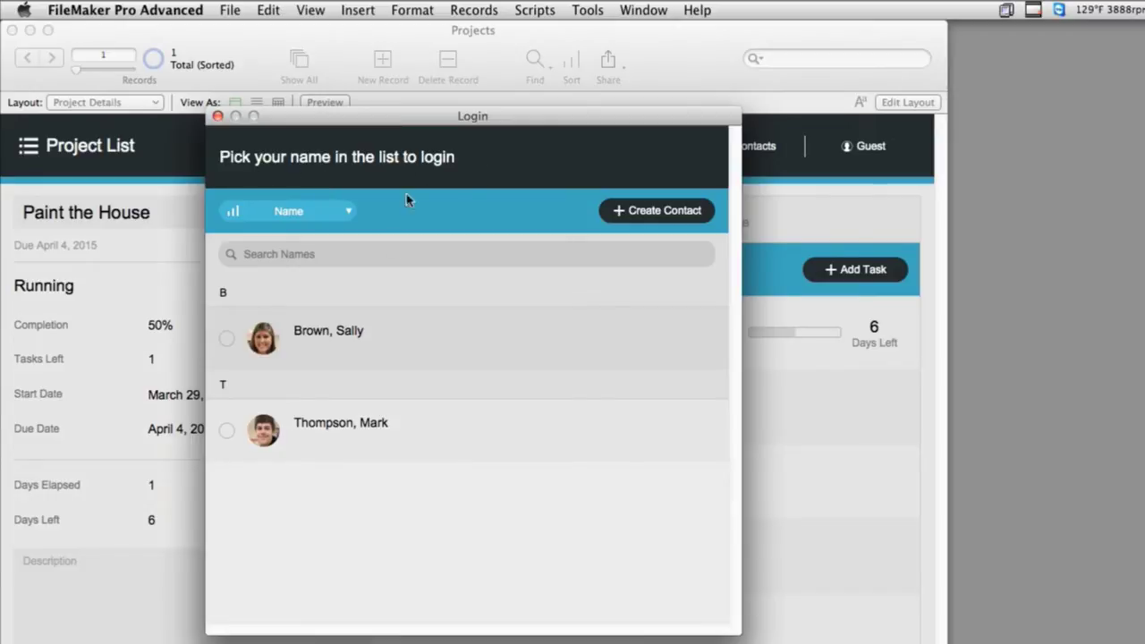
click(332, 333)
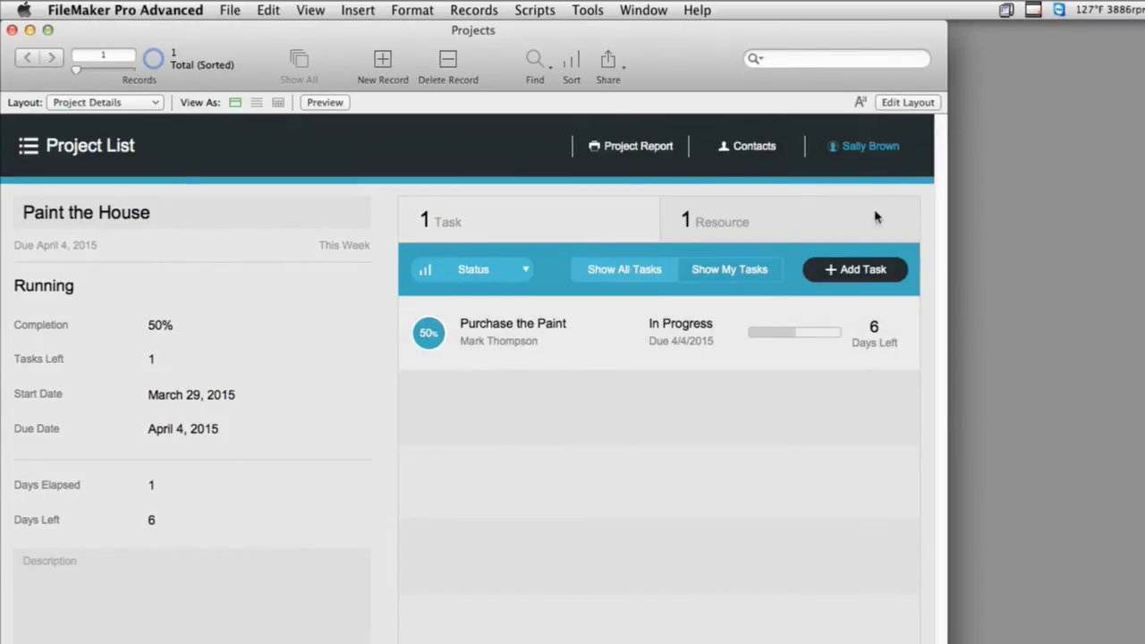
- Switch the login to the first contact and back to the second contact
click(875, 152)
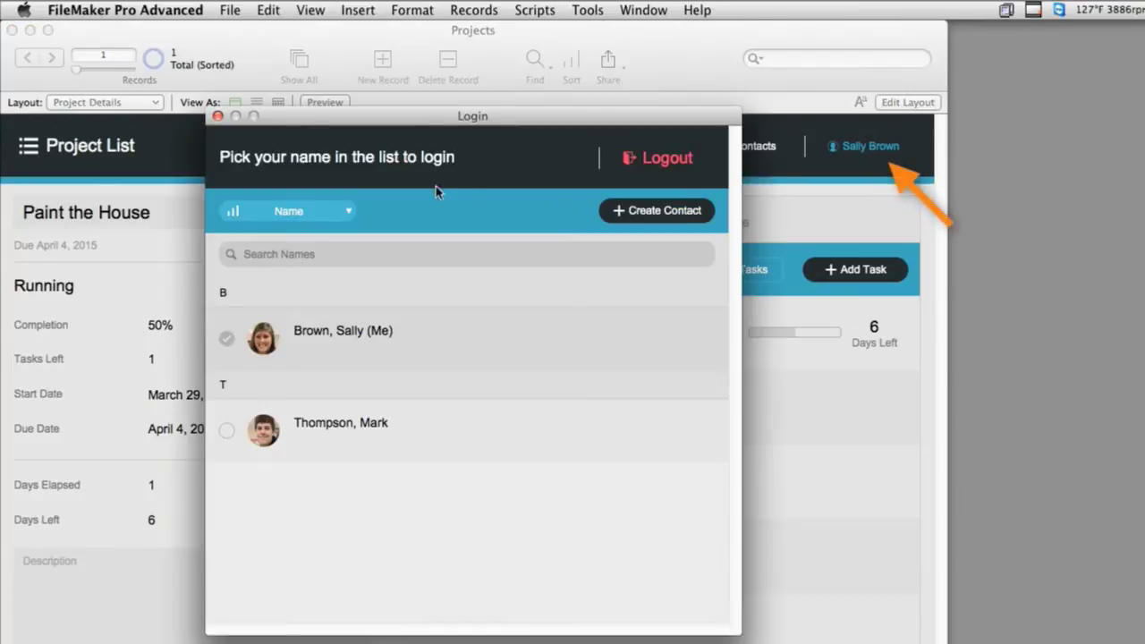
click(347, 427)
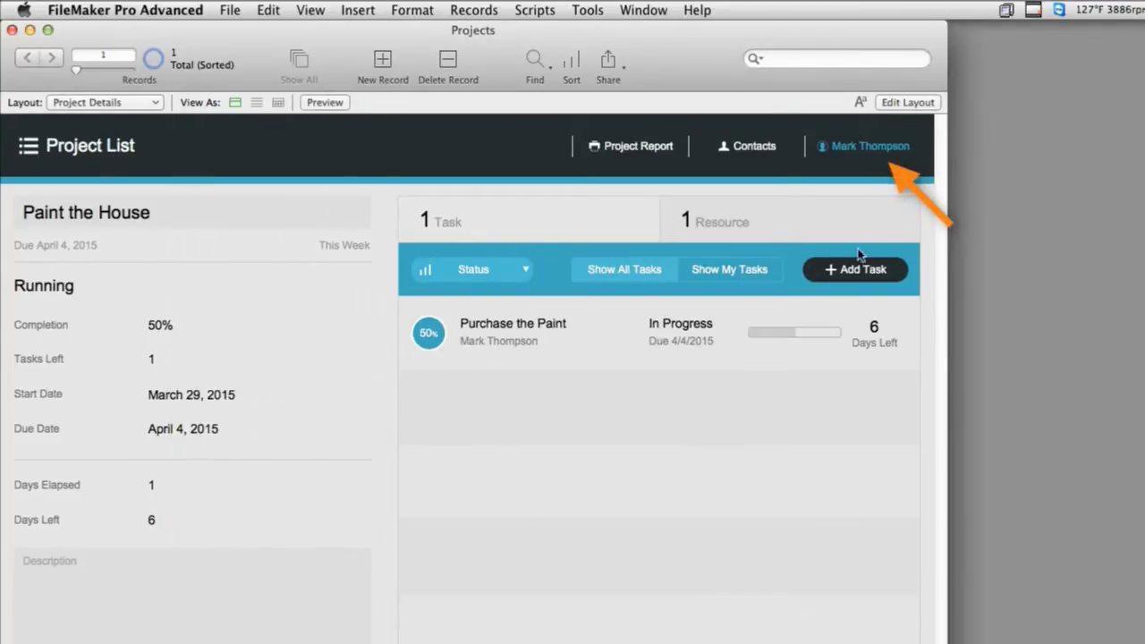
click(885, 153)
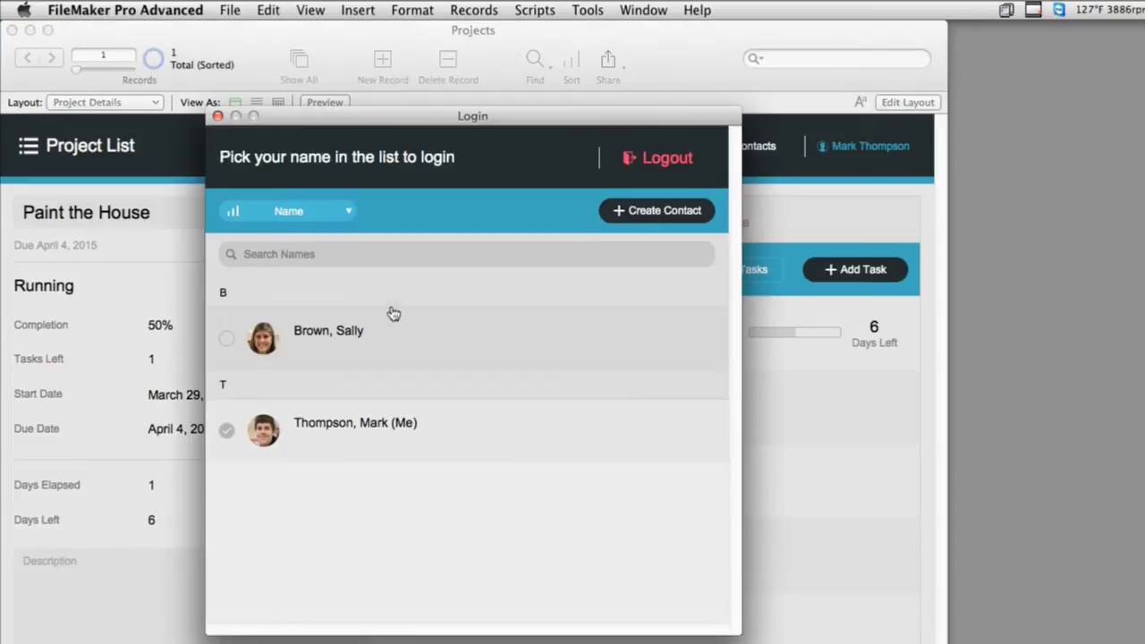
click(367, 345)
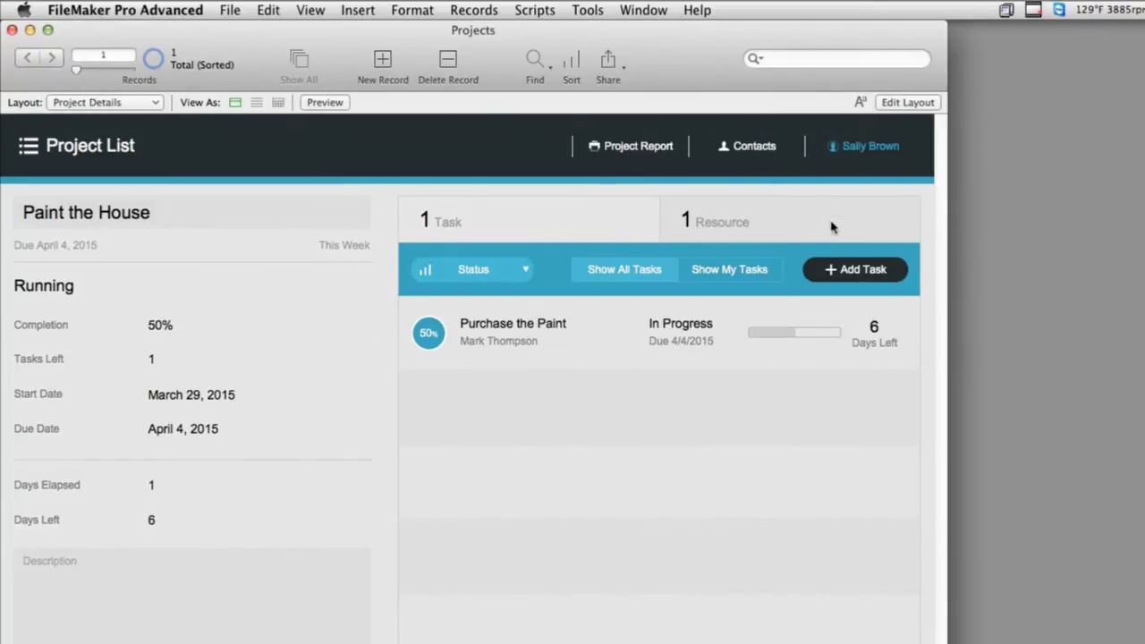
- Open the Purchase the Paint task and add the post "Paint is to Expensive at Home Depot"
click(600, 356)
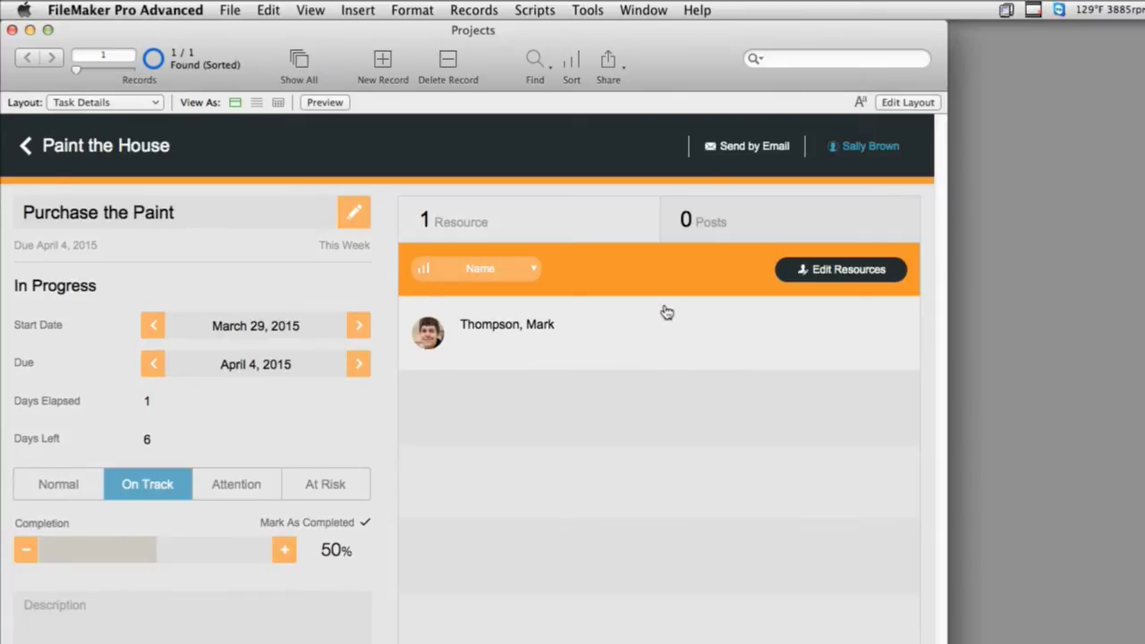
click(703, 224)
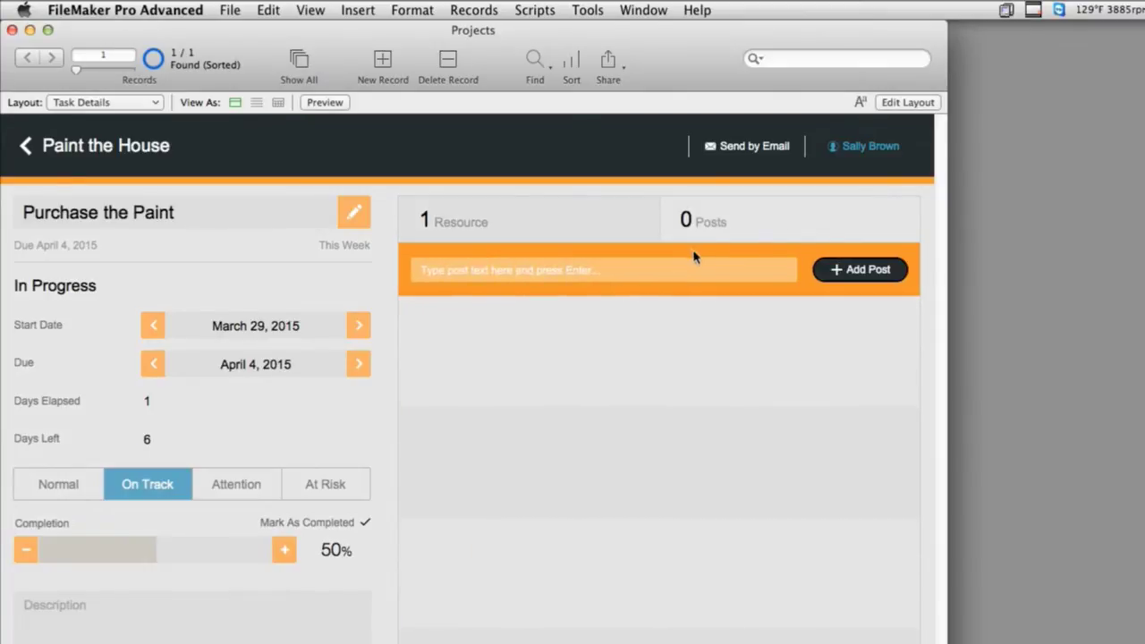
click(581, 273)
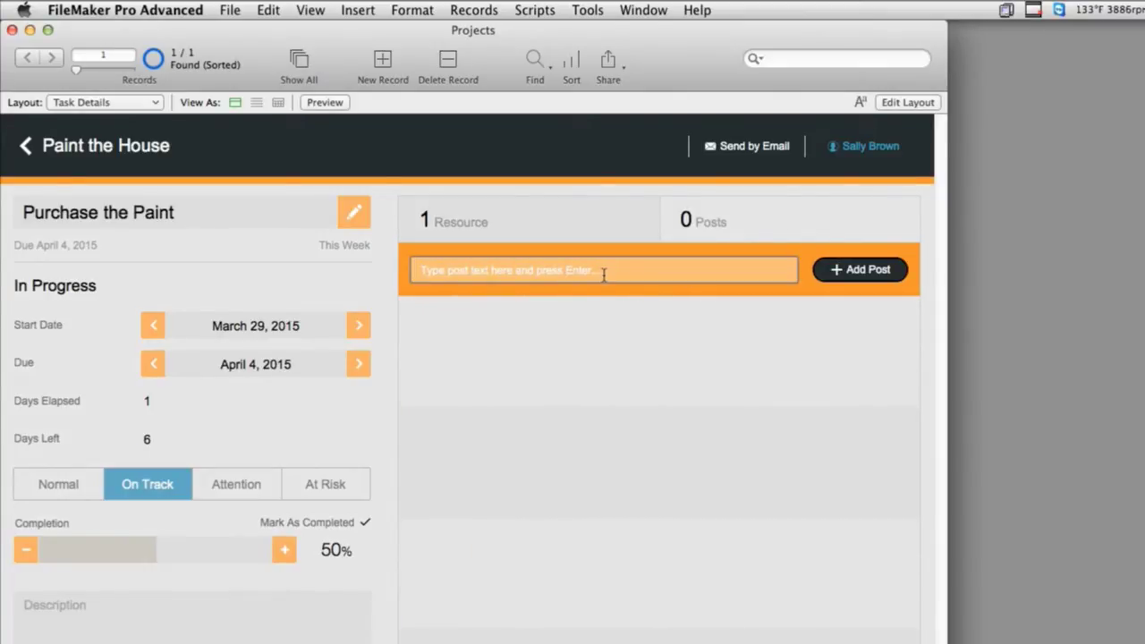
text(Paint is to Expe)
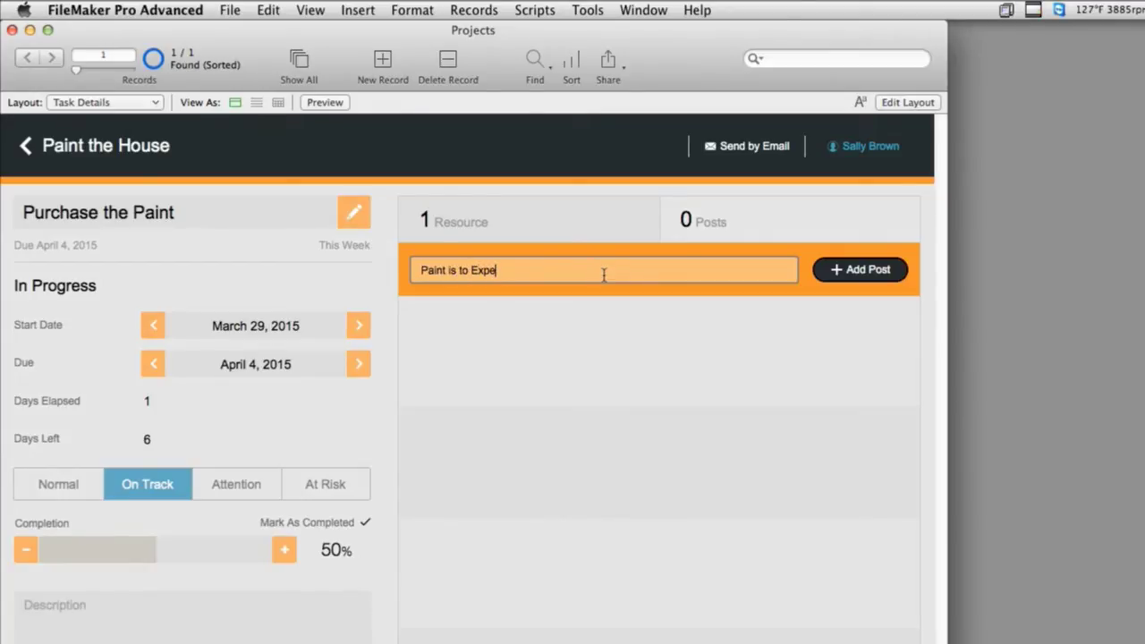
text(nsive at Home Depot)
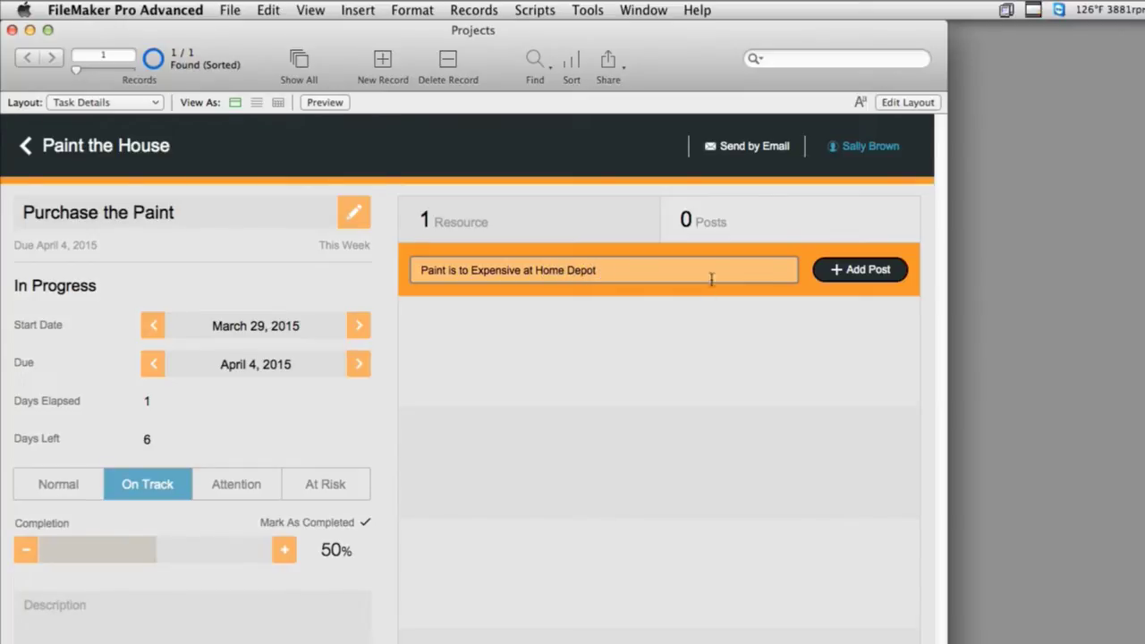
click(883, 277)
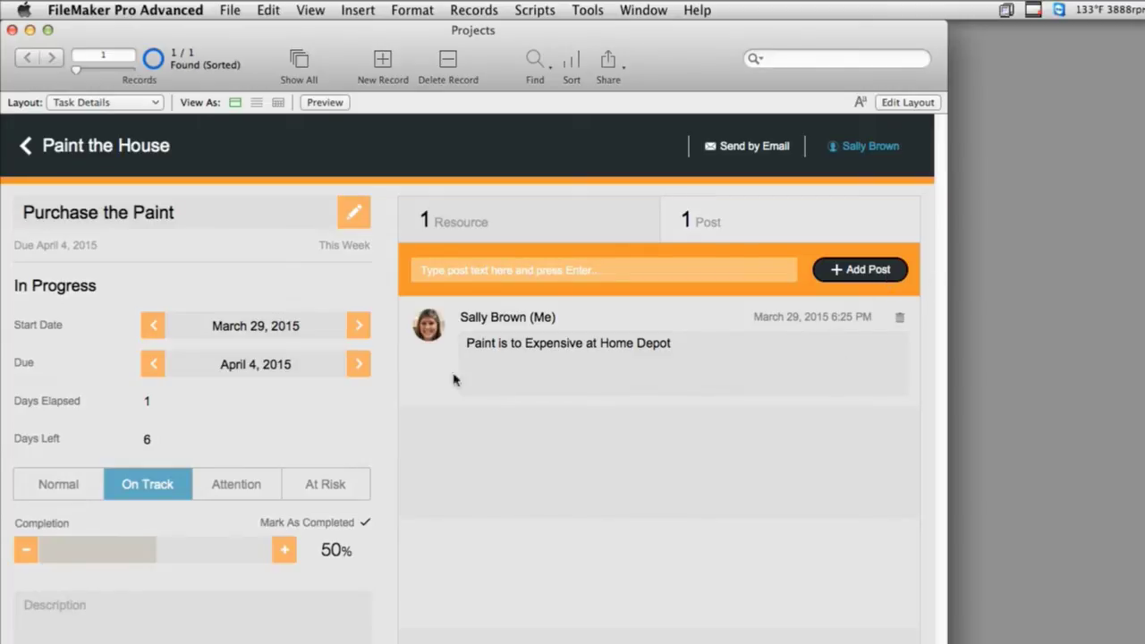
- Log in as the first contact and add the reply post "I'll check out at Lowe's" to the task
click(872, 146)
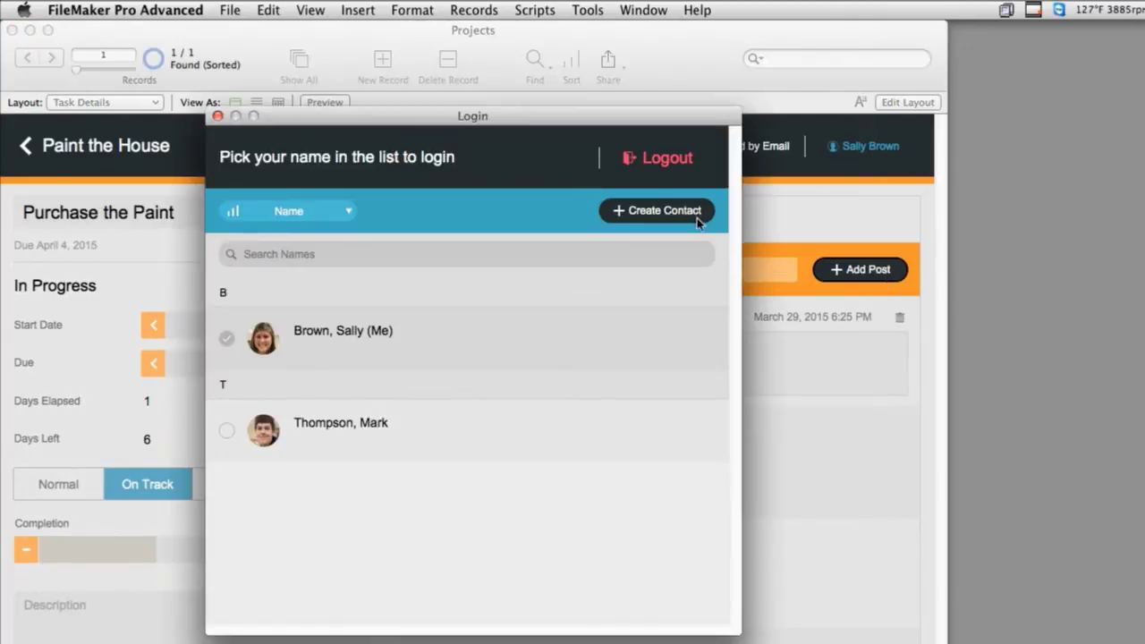
click(426, 437)
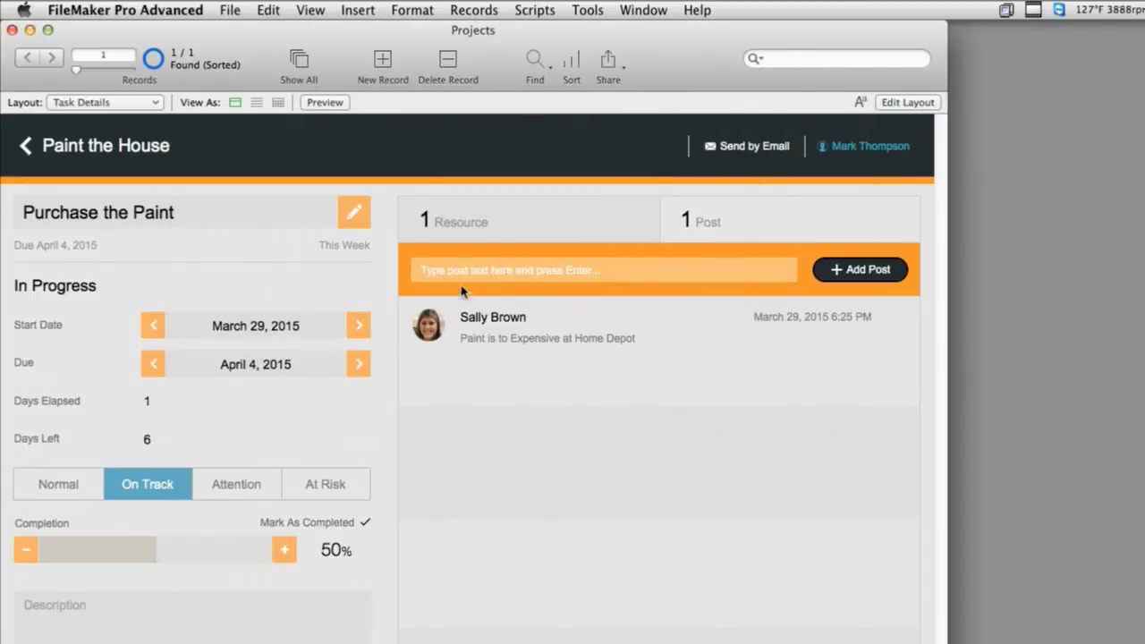
click(468, 273)
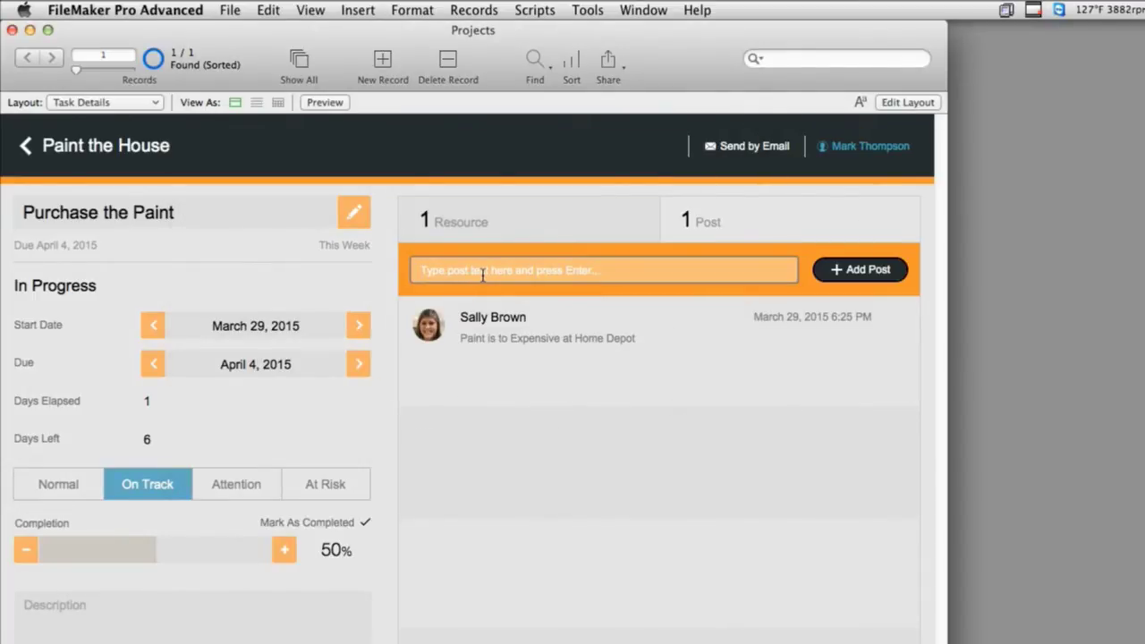
text(I)
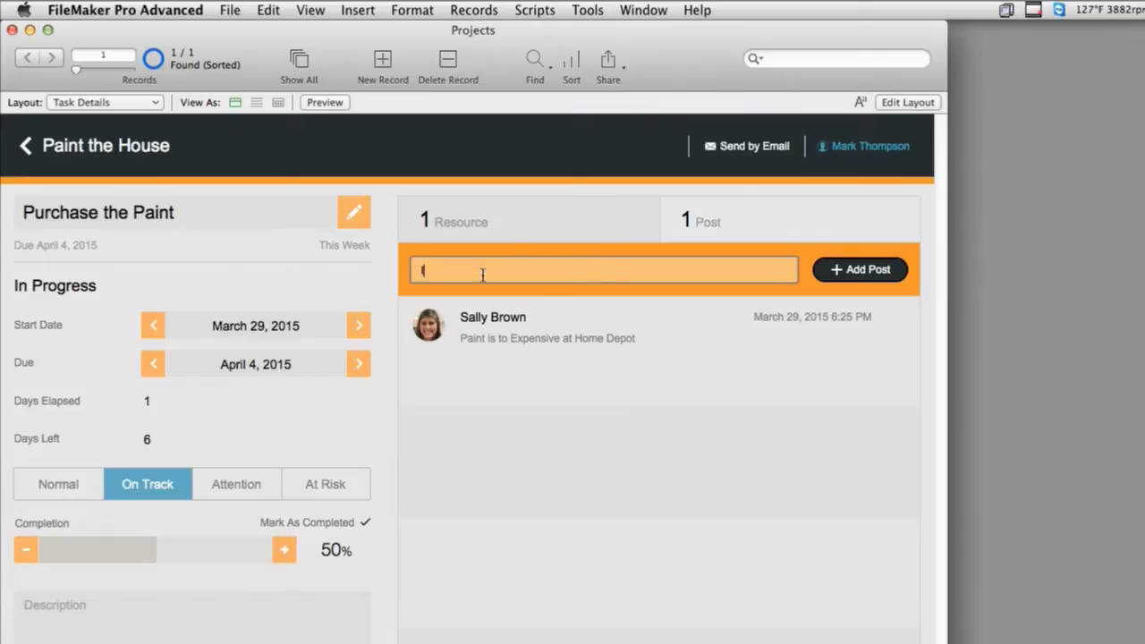
text('ll check out at Lowe's)
click(859, 273)
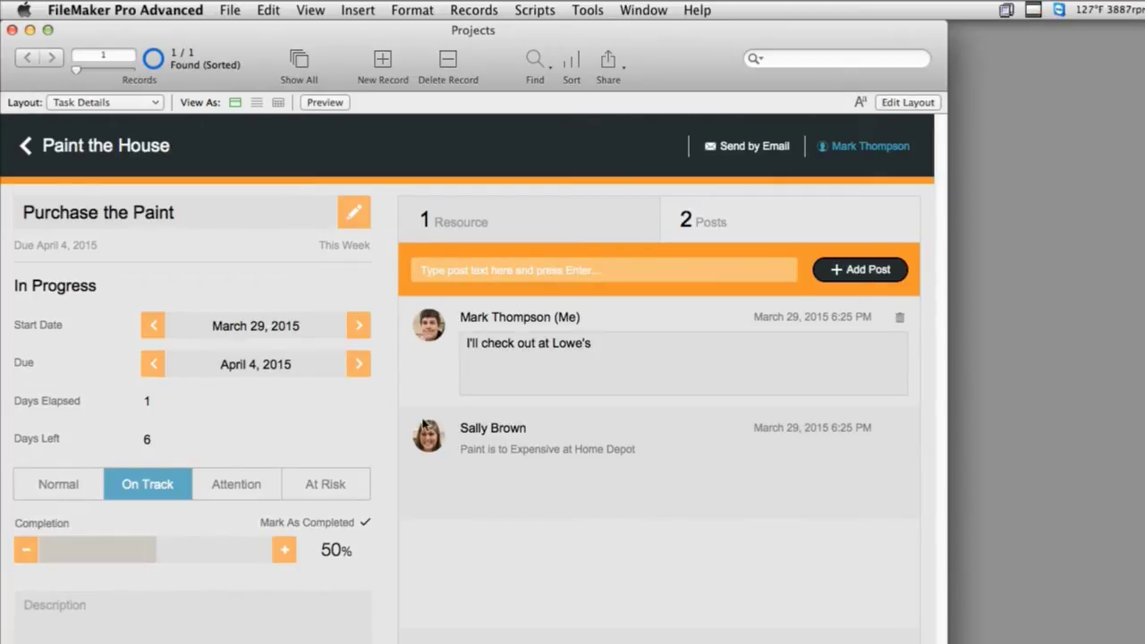
- Return to the Paint the House project and look through its tasks, resources and posts, ending on the task list
click(87, 146)
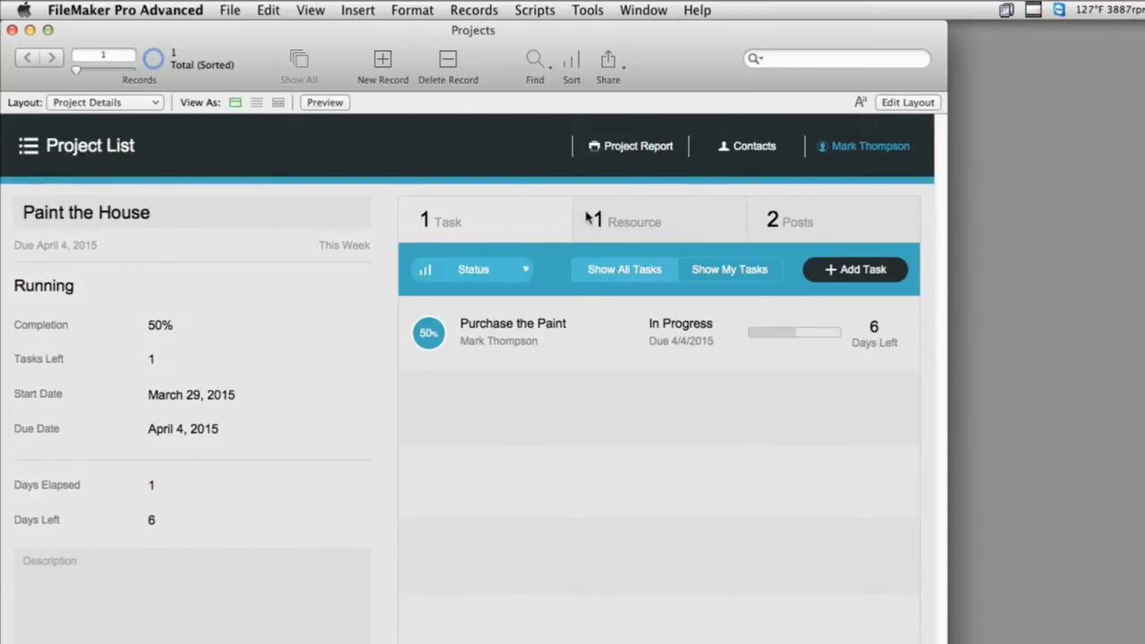
click(648, 215)
click(853, 230)
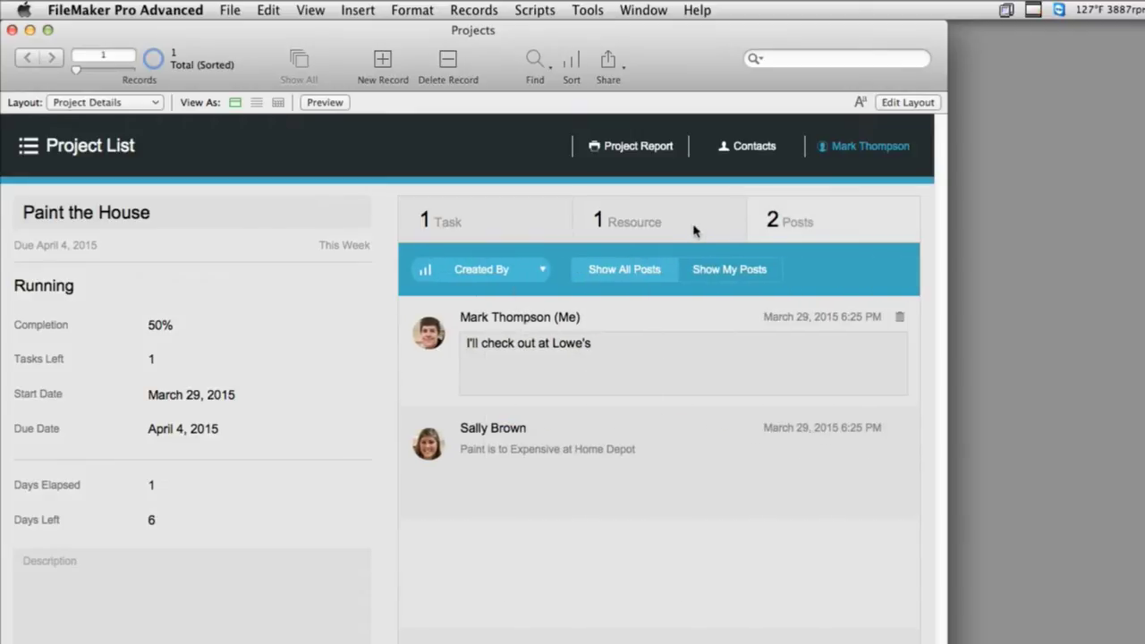
click(508, 234)
click(487, 230)
click(608, 215)
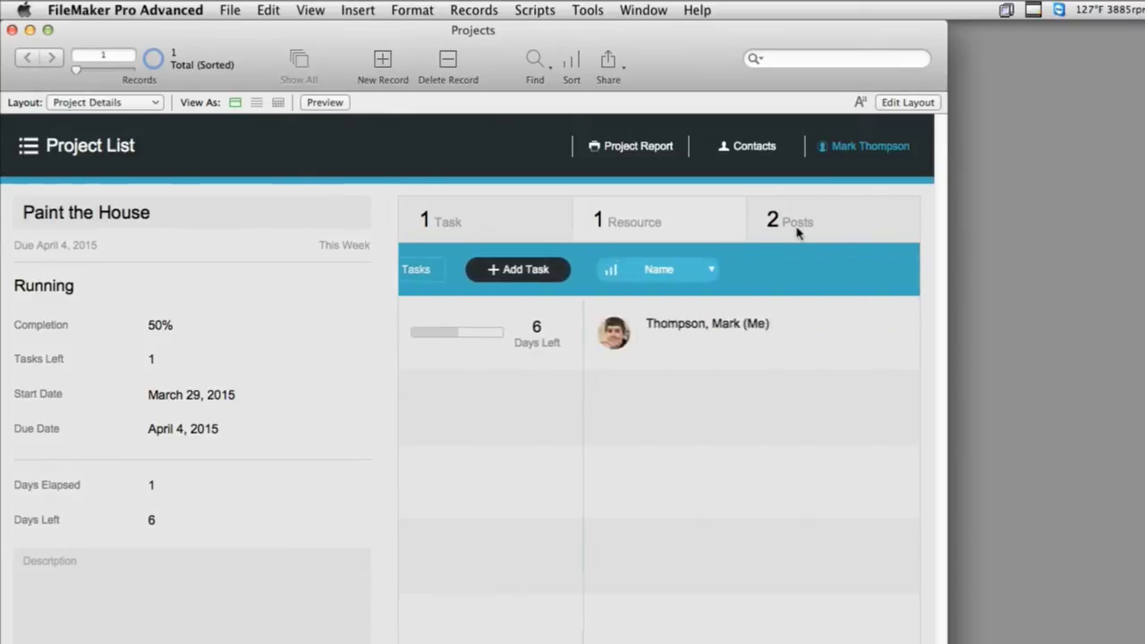
click(797, 231)
click(505, 229)
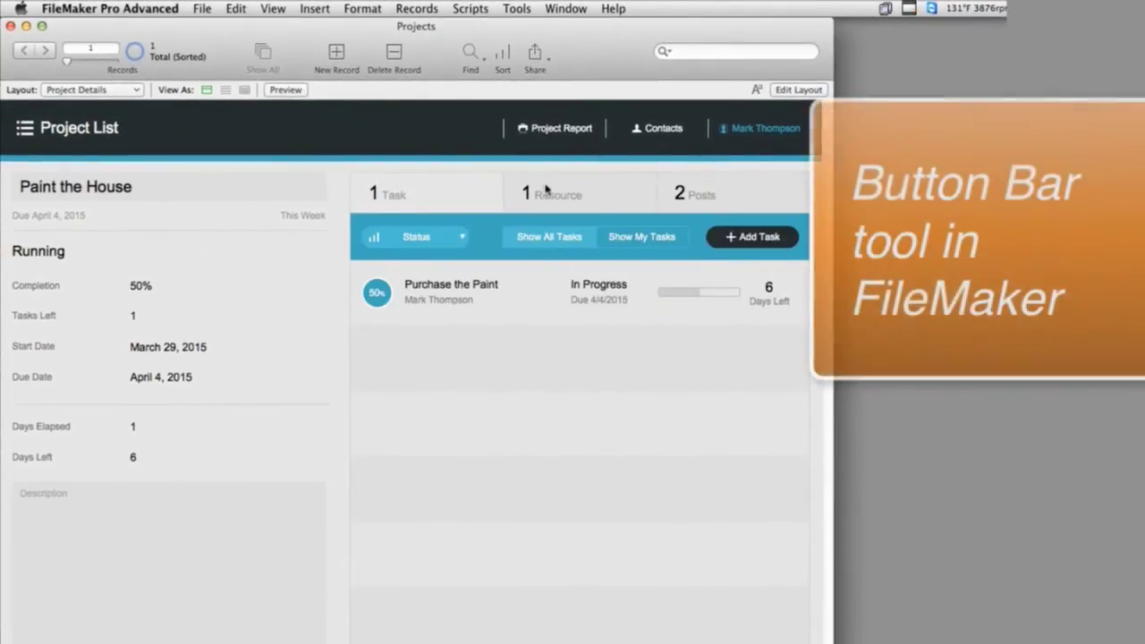
click(597, 214)
click(706, 206)
click(597, 201)
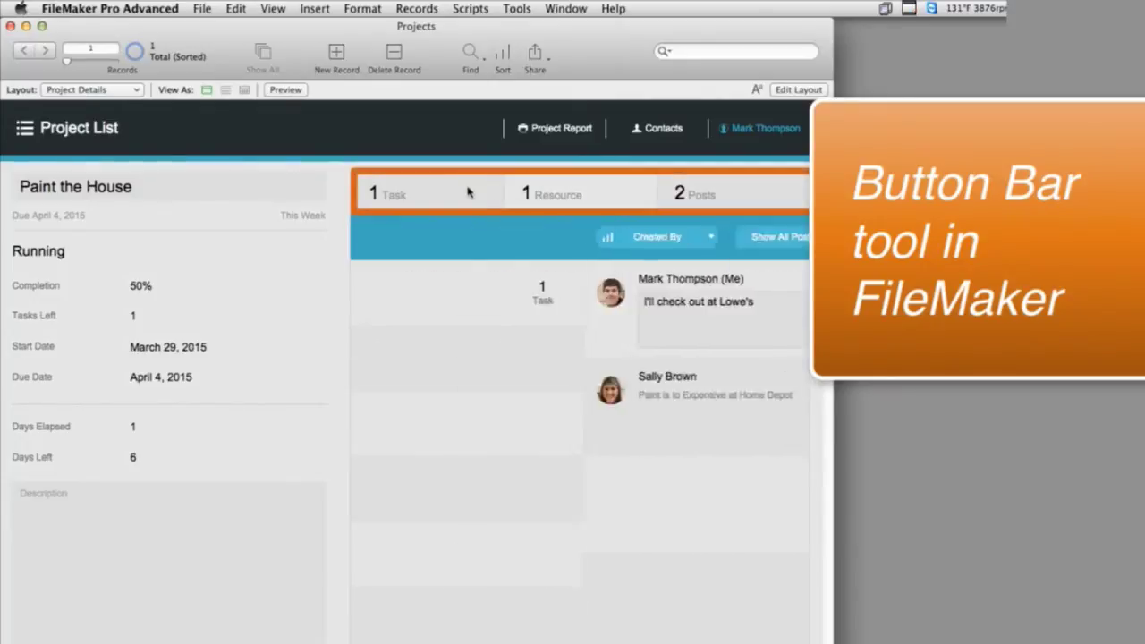
click(450, 195)
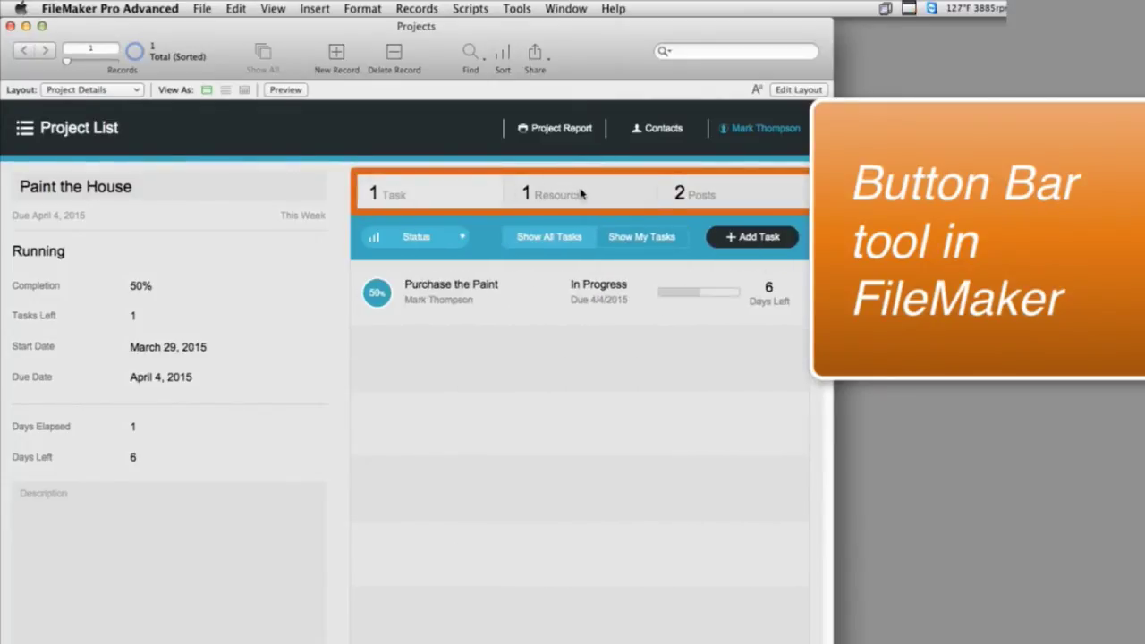
click(543, 185)
click(687, 197)
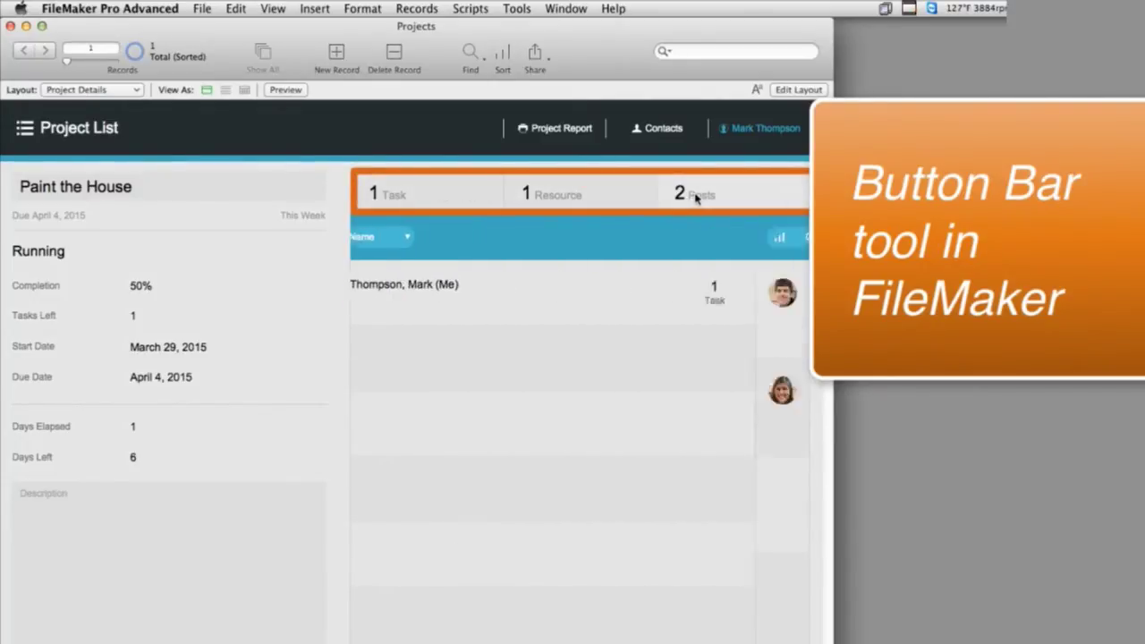
click(593, 197)
click(440, 197)
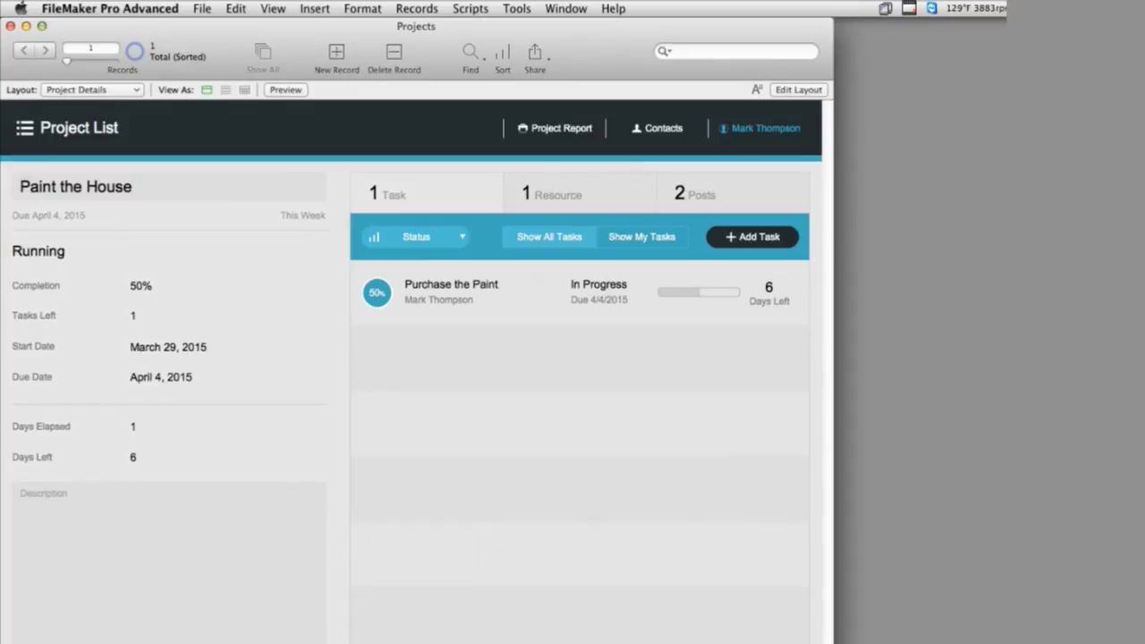
- Widen the project window and switch repeatedly between the project's resources, posts and tasks, ending on the task list
drag(834, 641, 963, 641)
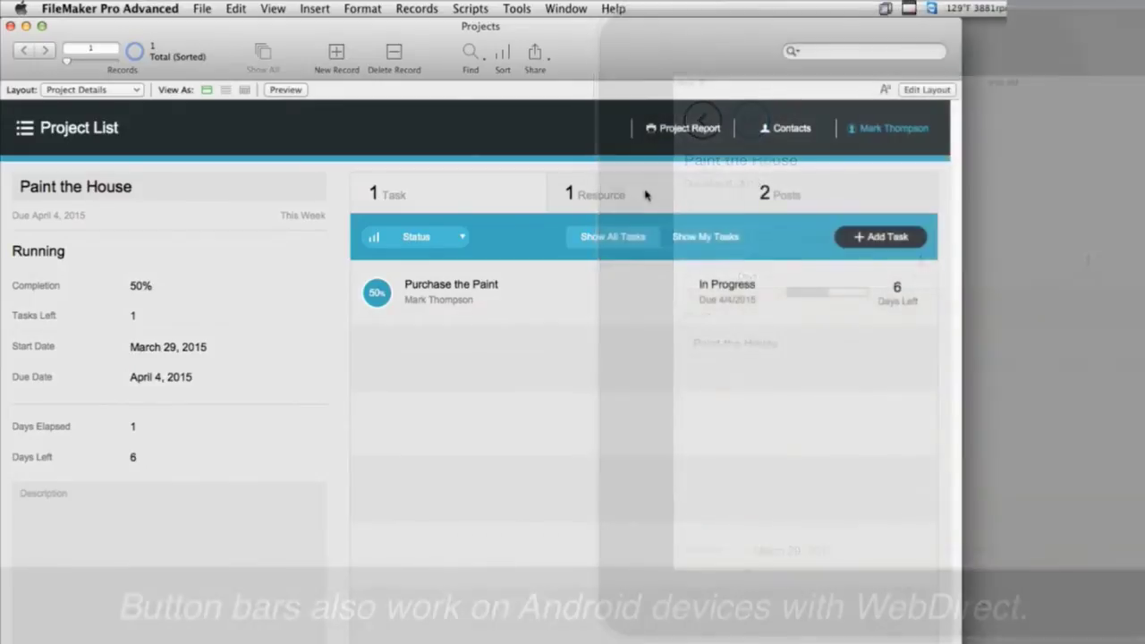
click(653, 195)
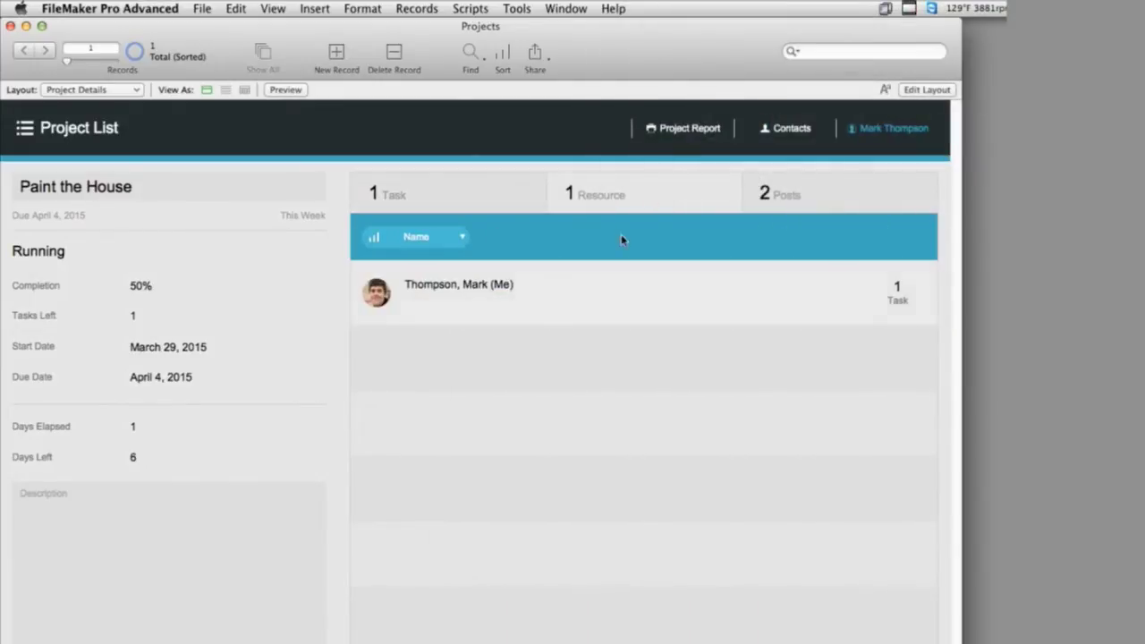
click(852, 192)
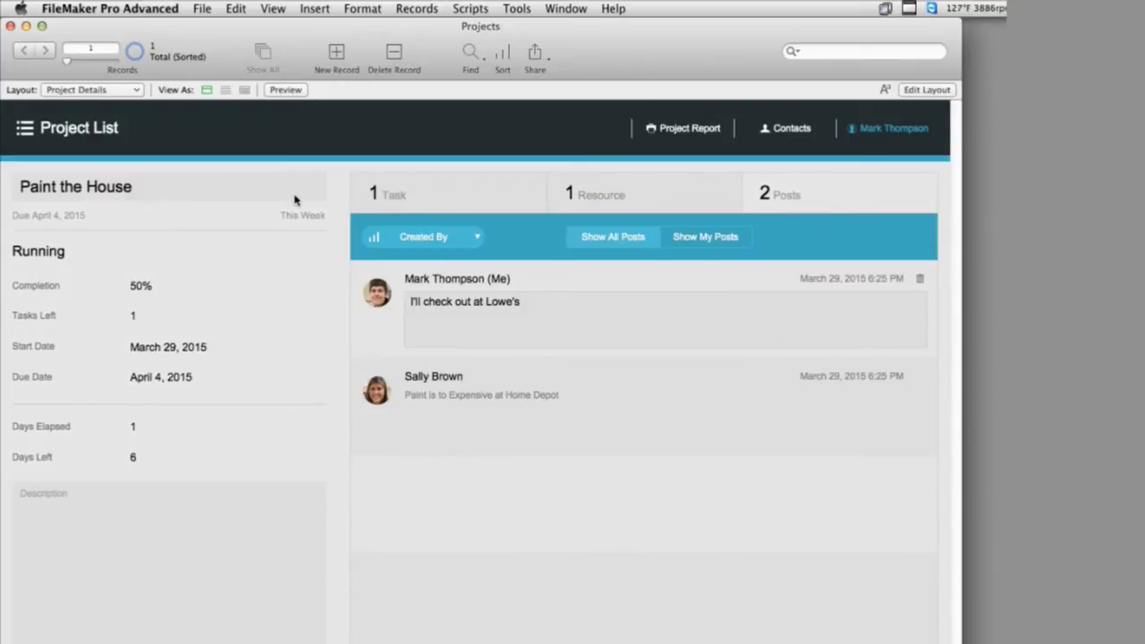
click(703, 197)
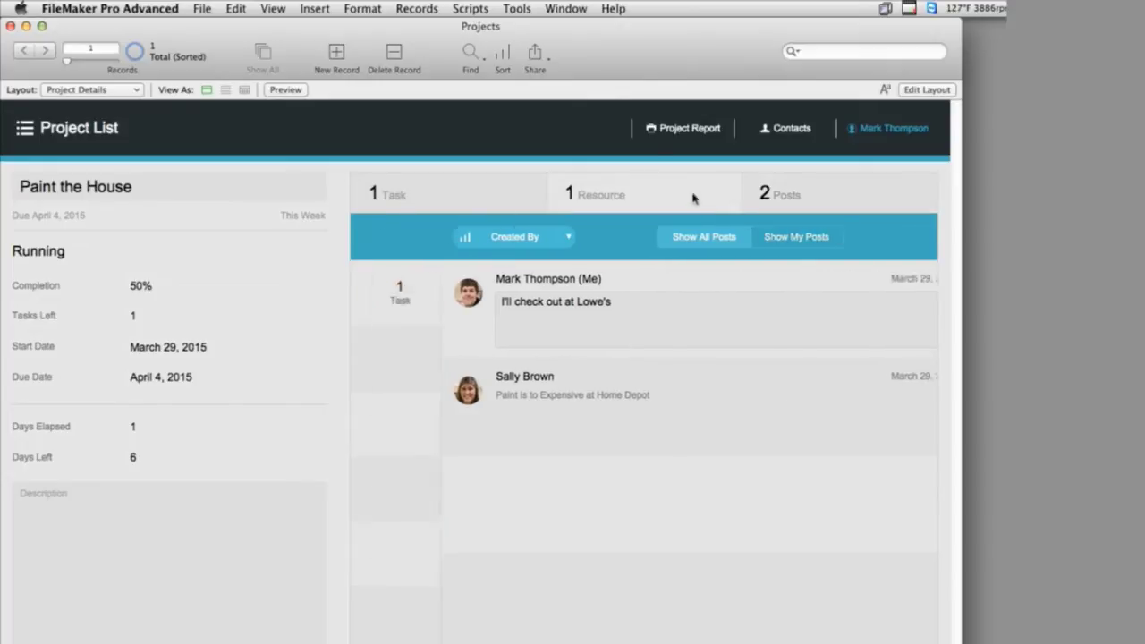
click(480, 197)
click(715, 204)
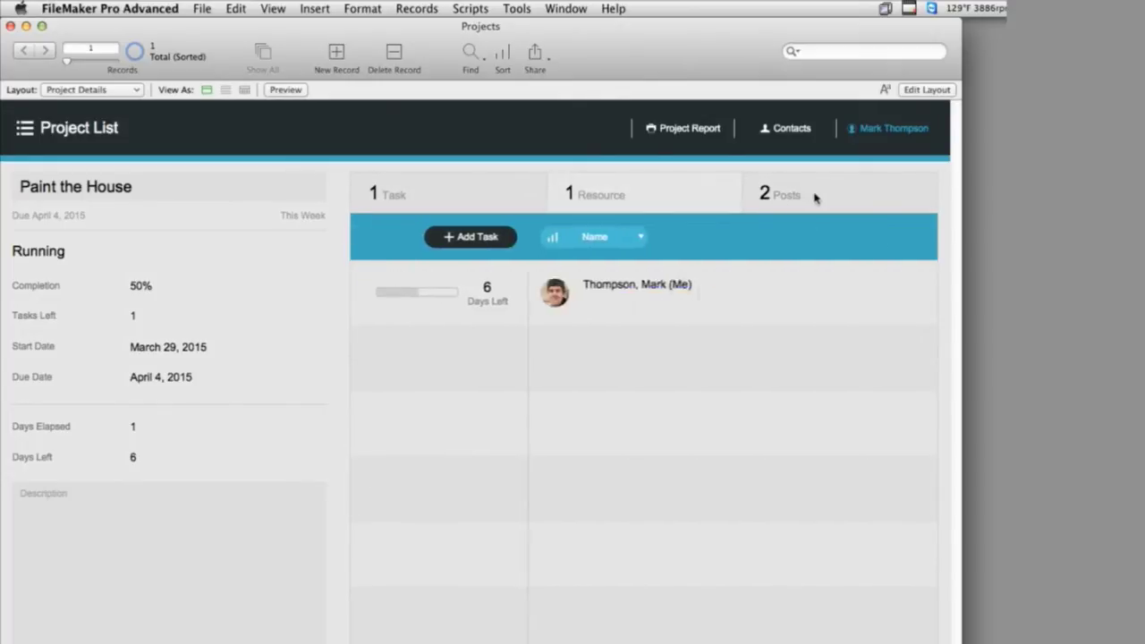
click(813, 194)
click(484, 190)
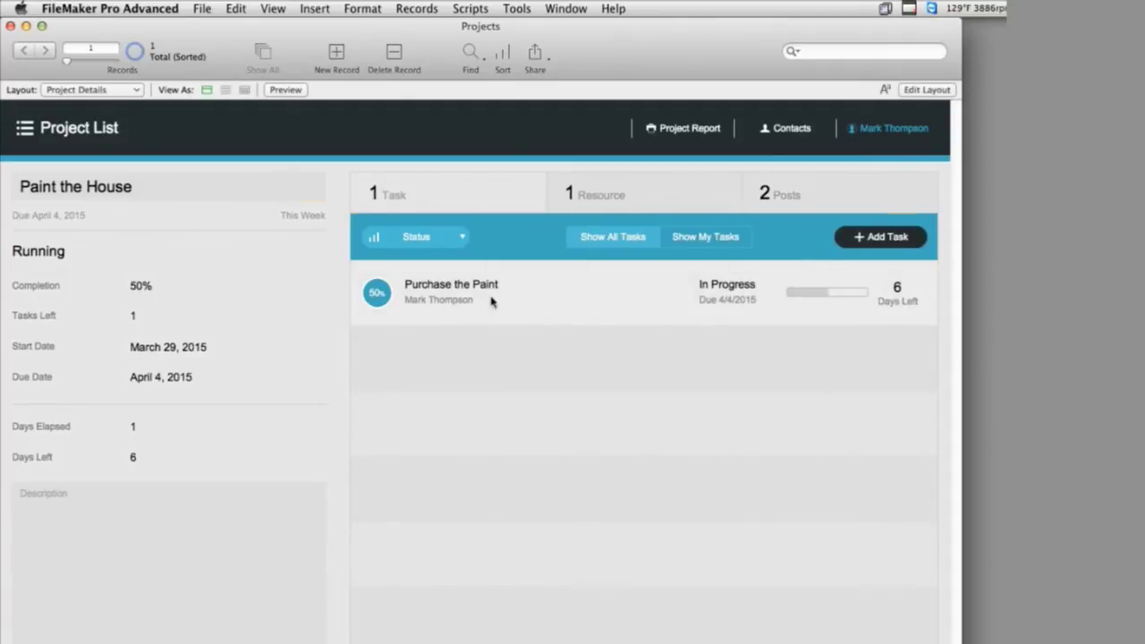
- Open the Purchase the Paint task and try its Normal, On Track, Attention and At Risk badges, ending on On Track
click(491, 302)
click(69, 434)
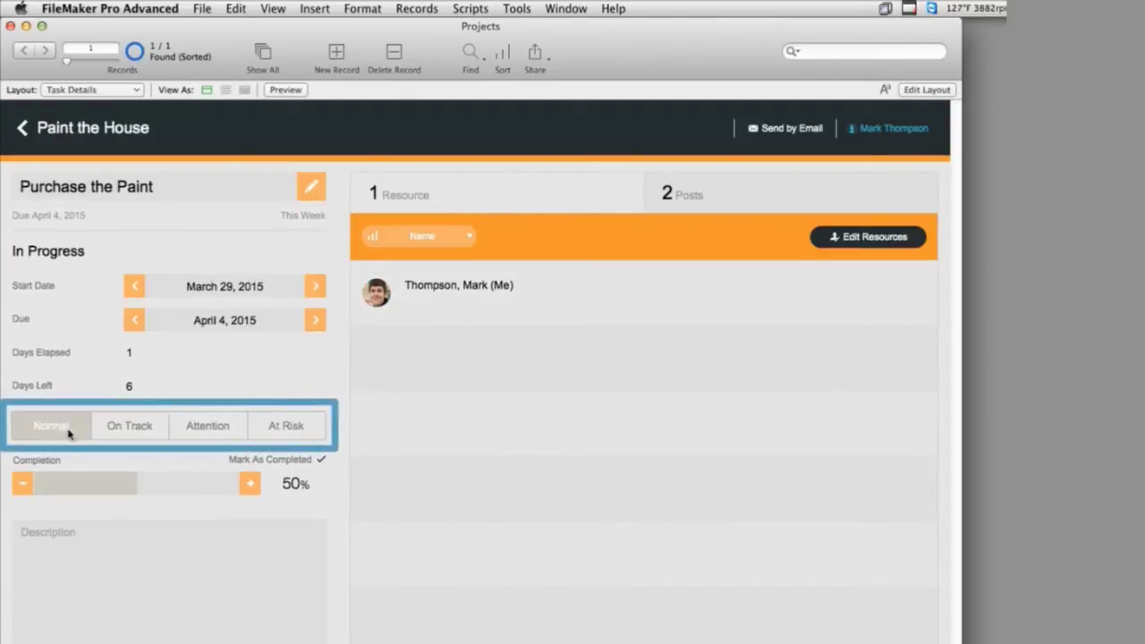
click(120, 431)
click(215, 433)
click(267, 431)
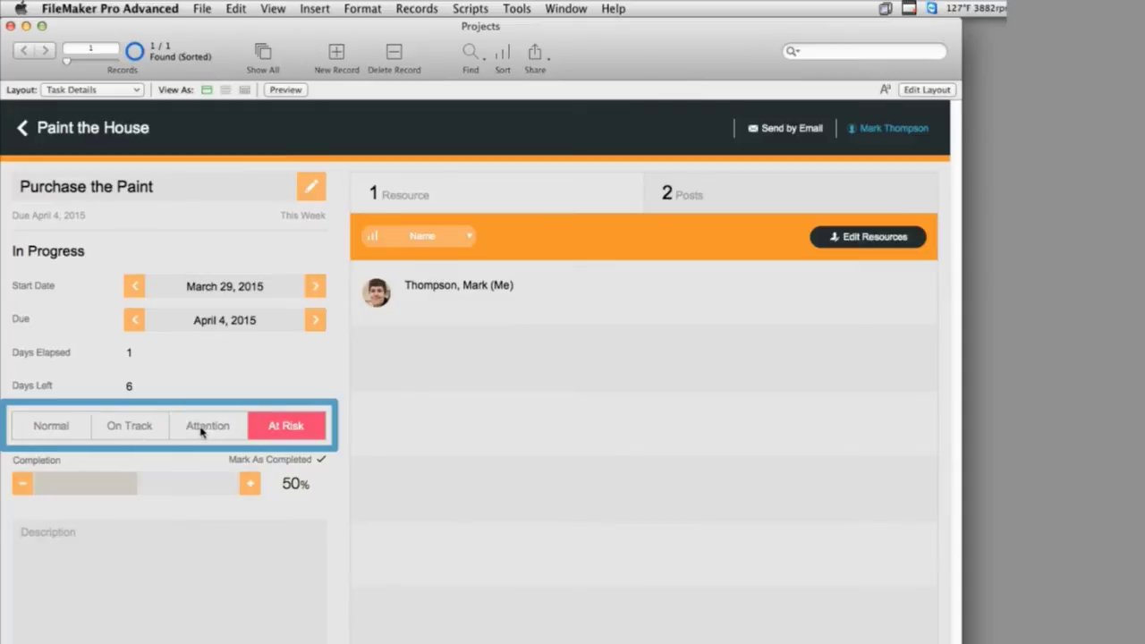
click(202, 431)
click(129, 427)
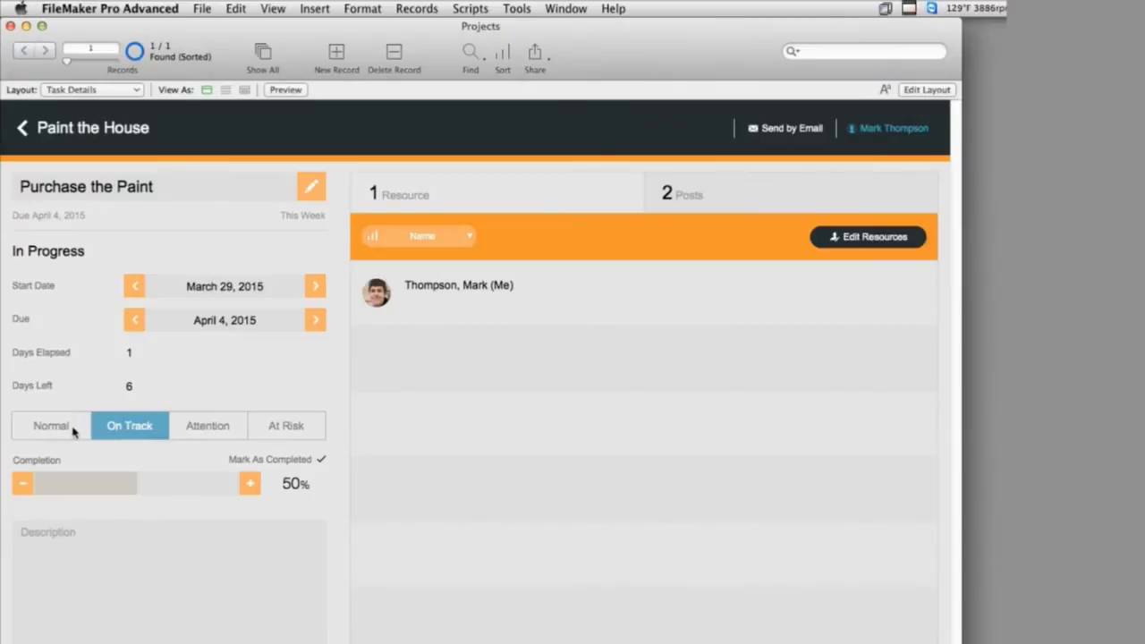
- Cycle the task's badge twice through Normal, On Track and Attention, leaving it set to At Risk
click(74, 430)
click(120, 430)
click(208, 430)
click(272, 432)
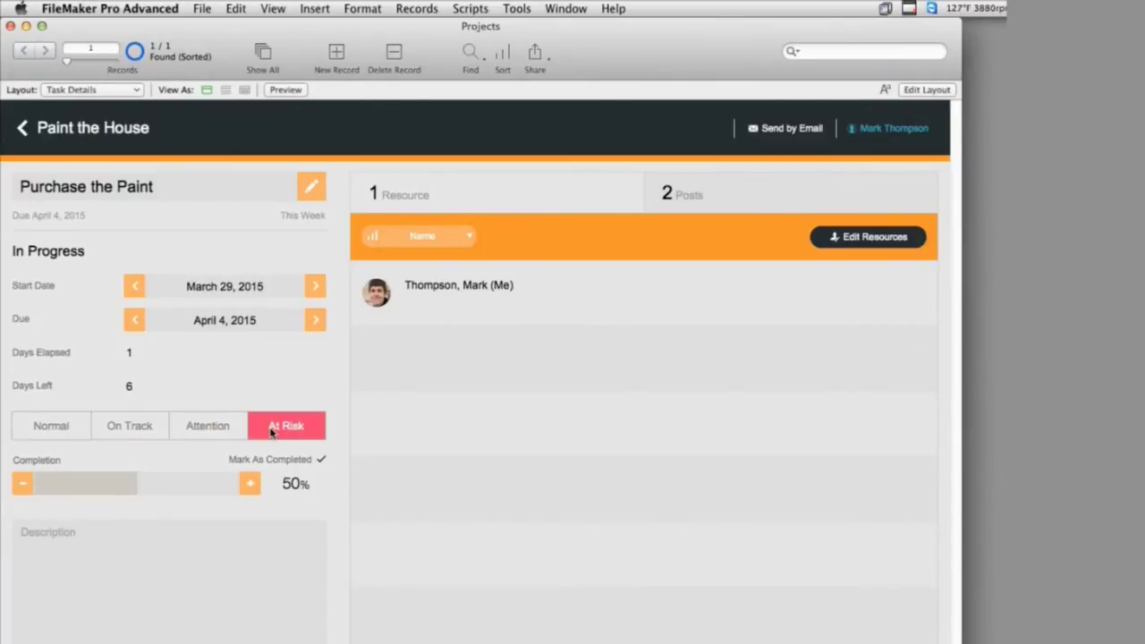
click(75, 433)
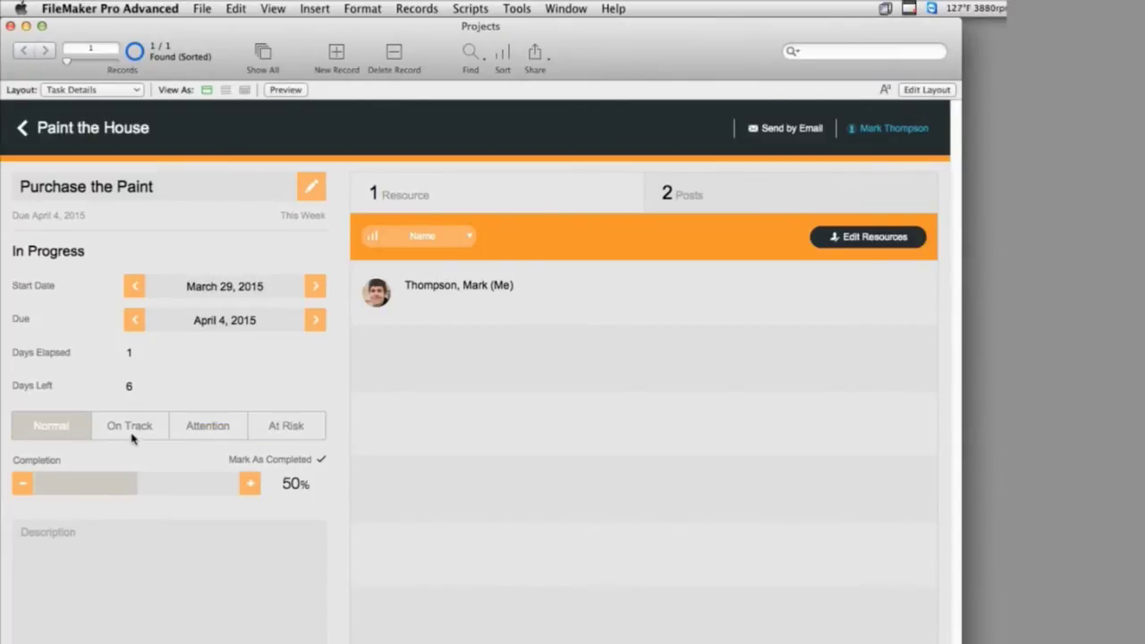
click(133, 436)
click(211, 434)
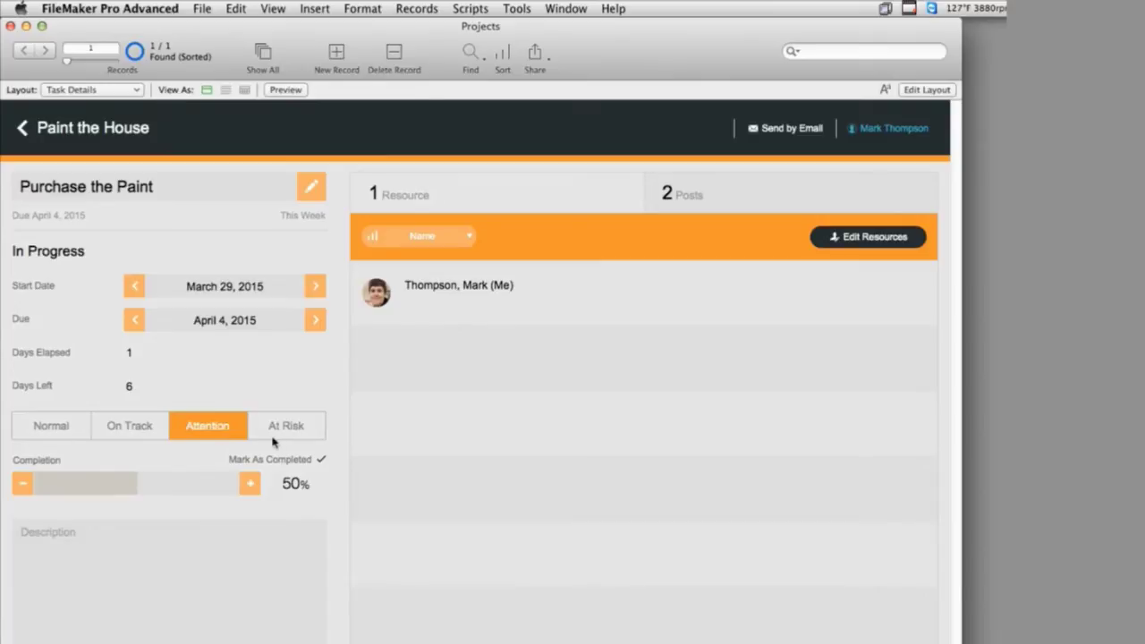
click(278, 442)
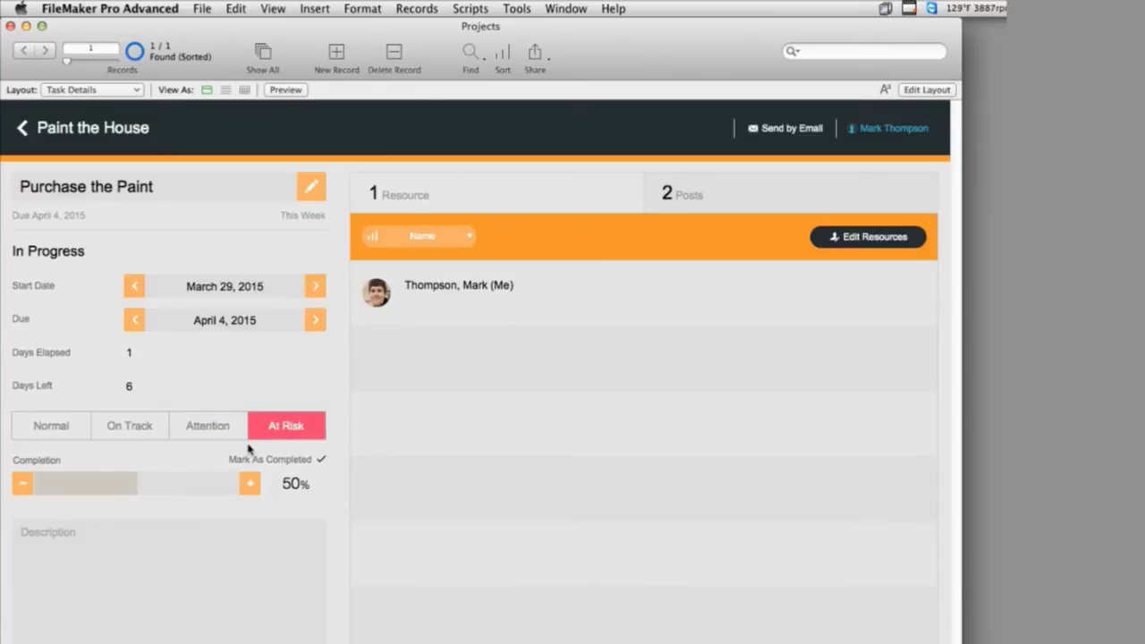
- Open the Task Details layout for editing and examine the control styles available for the Task field in the Inspector
key(super+l)
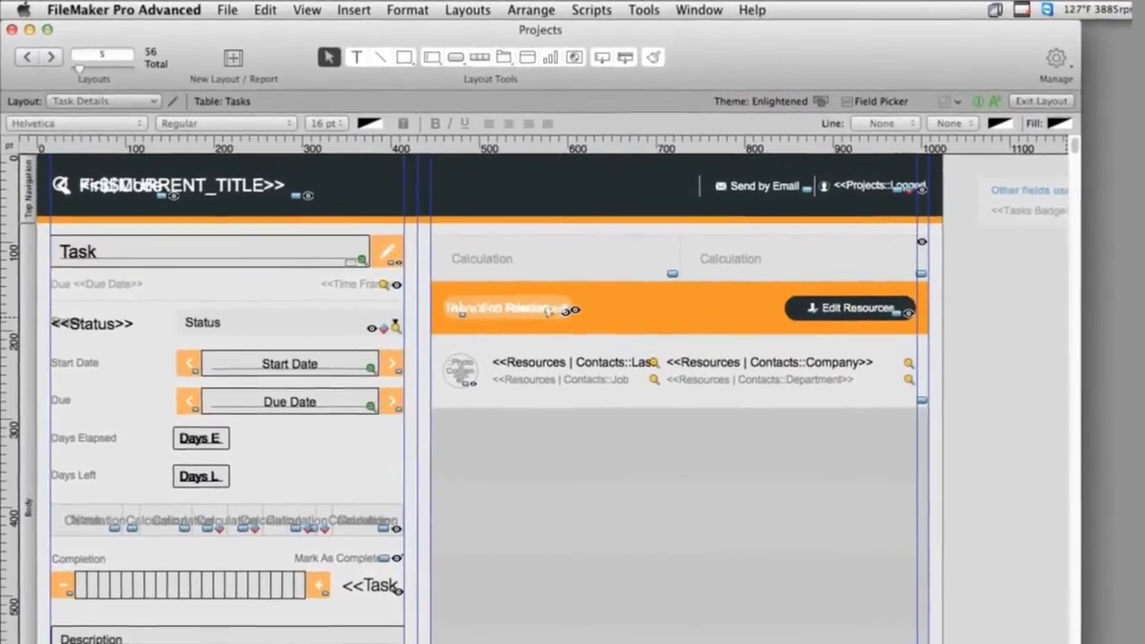
key(super+i)
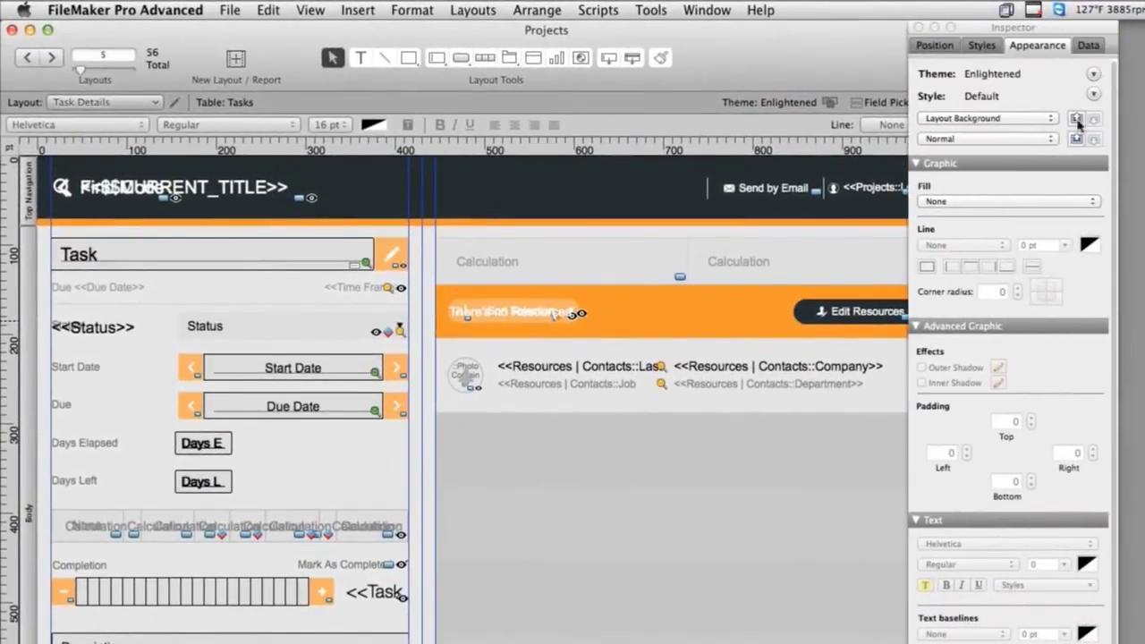
click(250, 261)
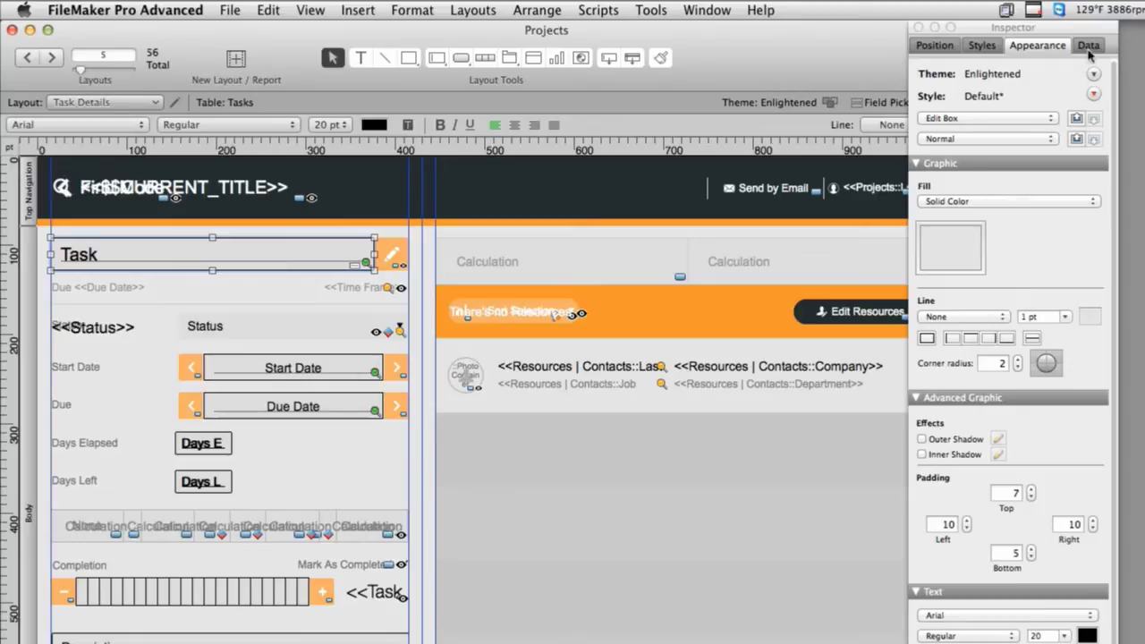
click(1089, 46)
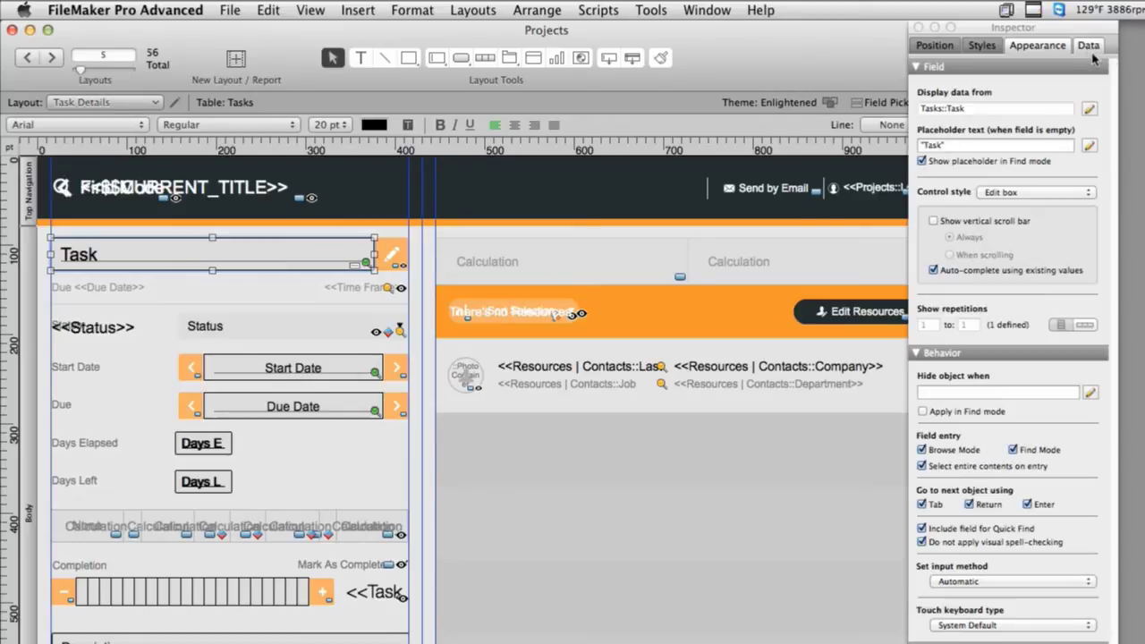
click(1027, 194)
click(1016, 193)
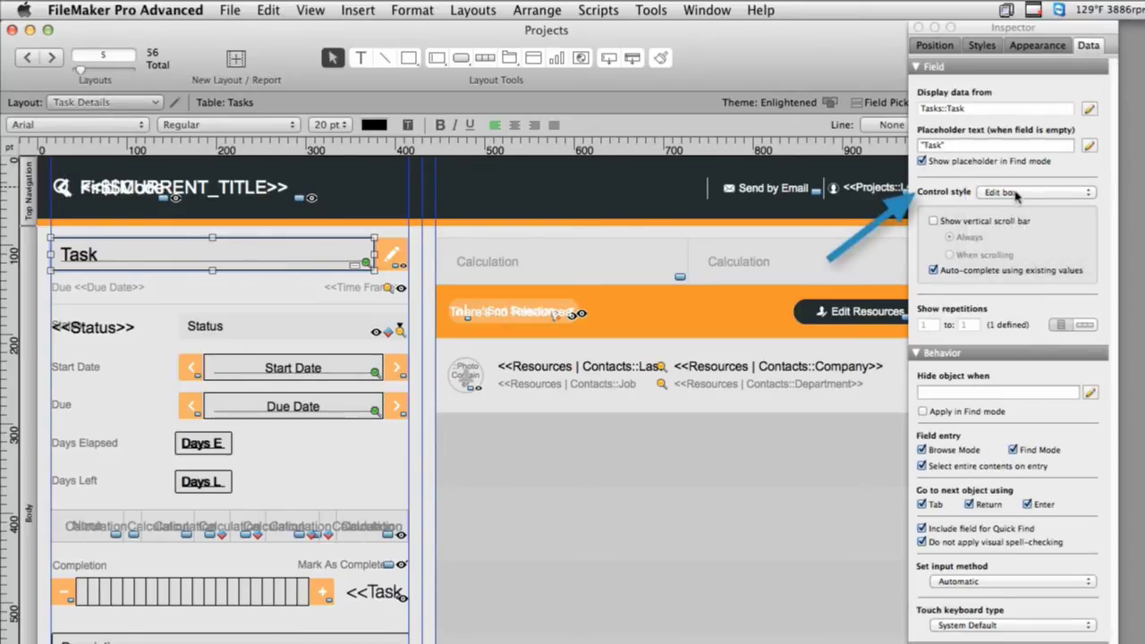
click(1016, 194)
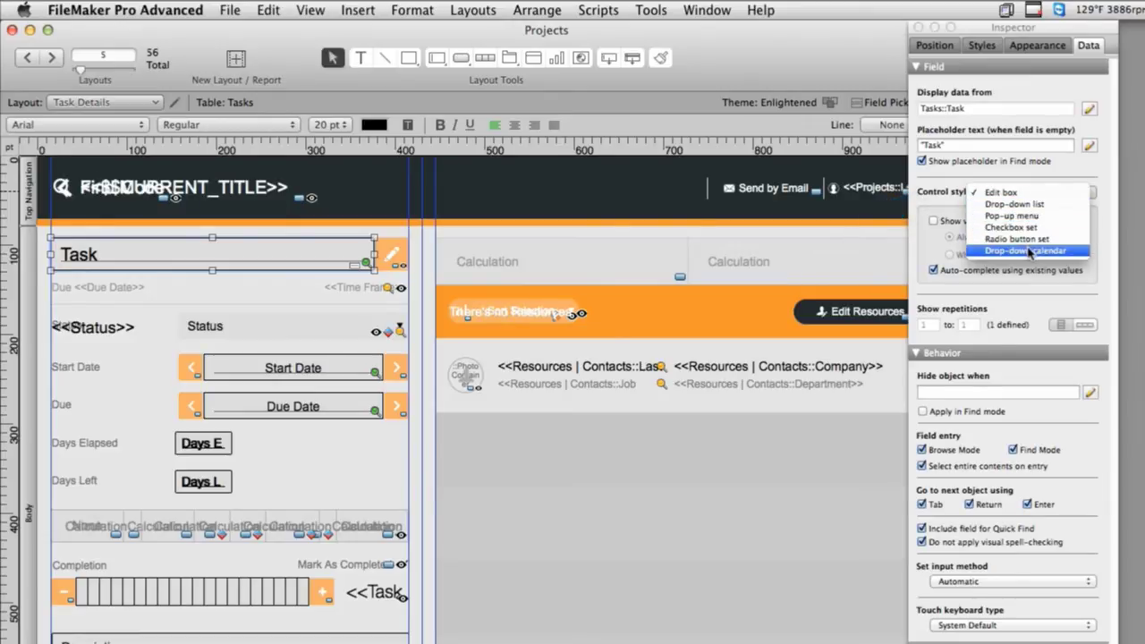
click(1029, 297)
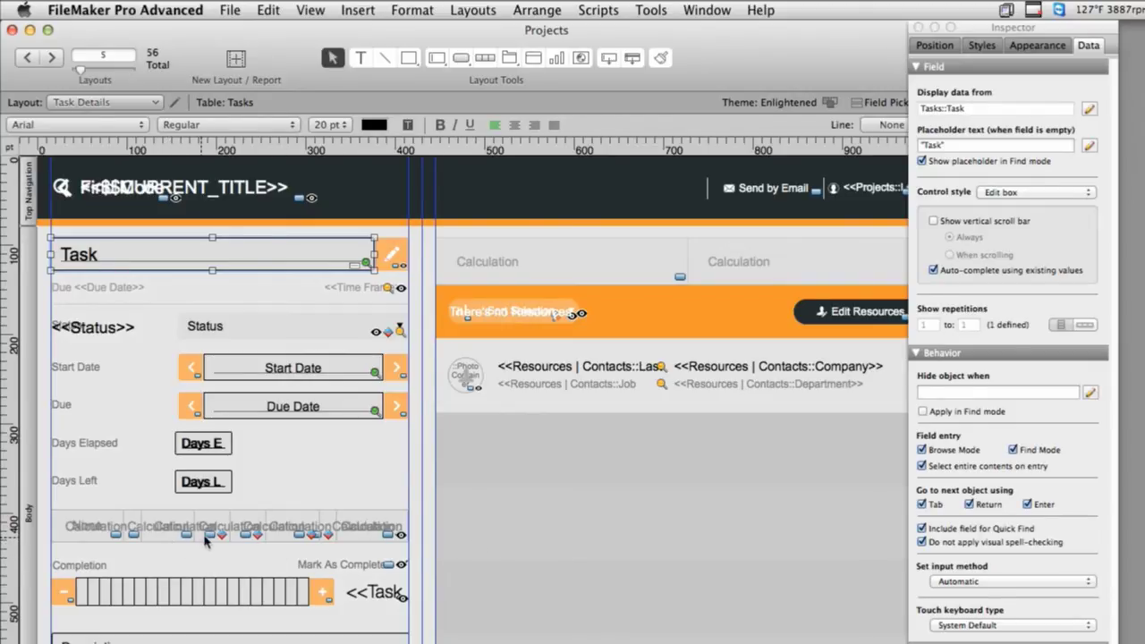
- Move the four-segment badge button bar up over the day-count fields and view the layout in Browse mode
click(231, 529)
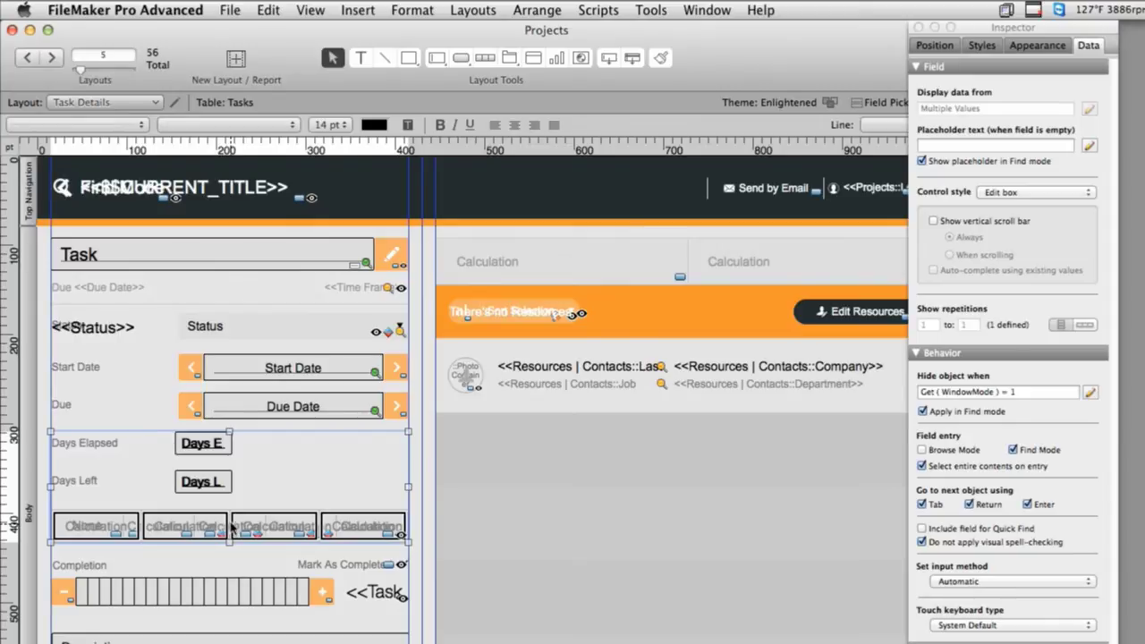
drag(230, 529, 231, 494)
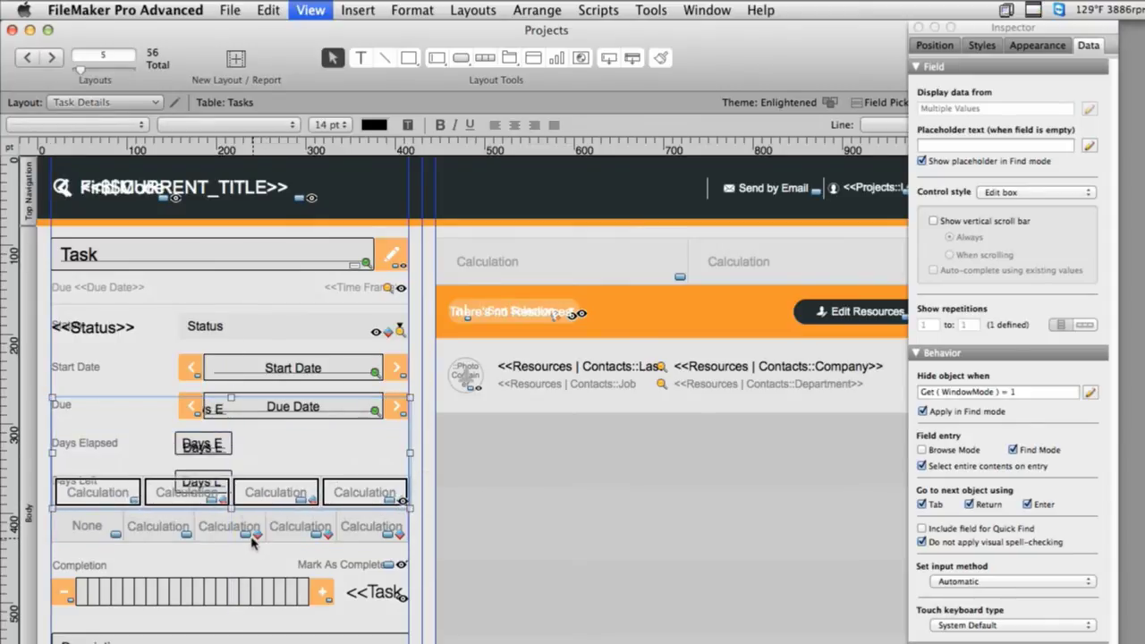
key(super+b)
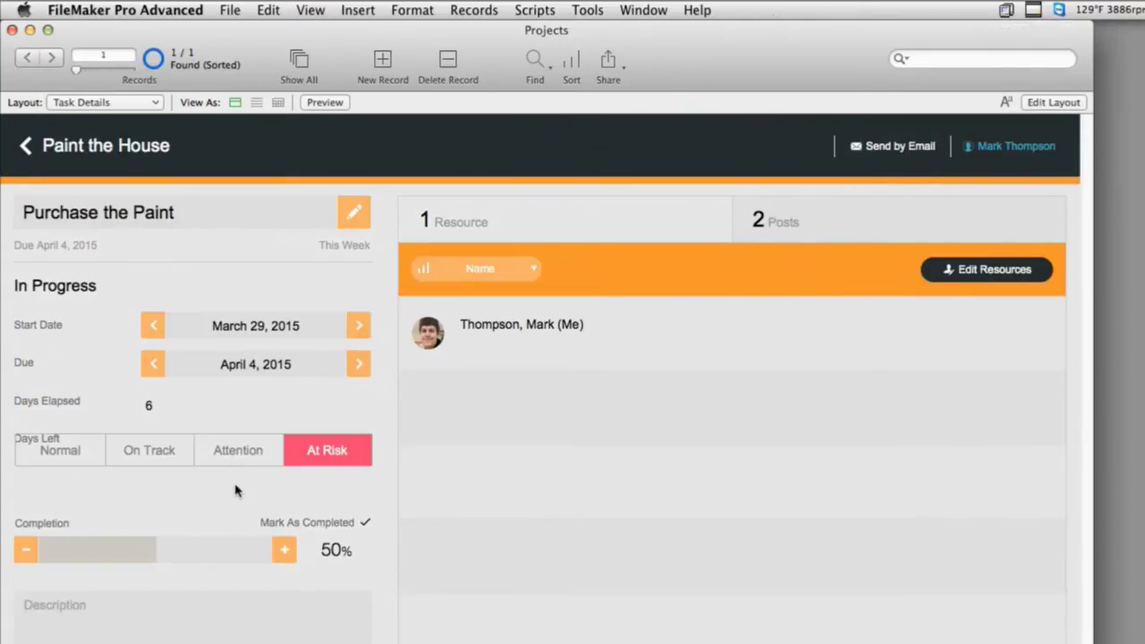
- Return to layout editing, shift the badge button bar back down below Days Left, and view the result in Browse mode
key(super+l)
drag(209, 534, 203, 553)
mouse_move(281, 524)
mouse_down()
mouse_move(291, 525)
mouse_move(250, 526)
mouse_move(279, 531)
mouse_up()
key(super+b)
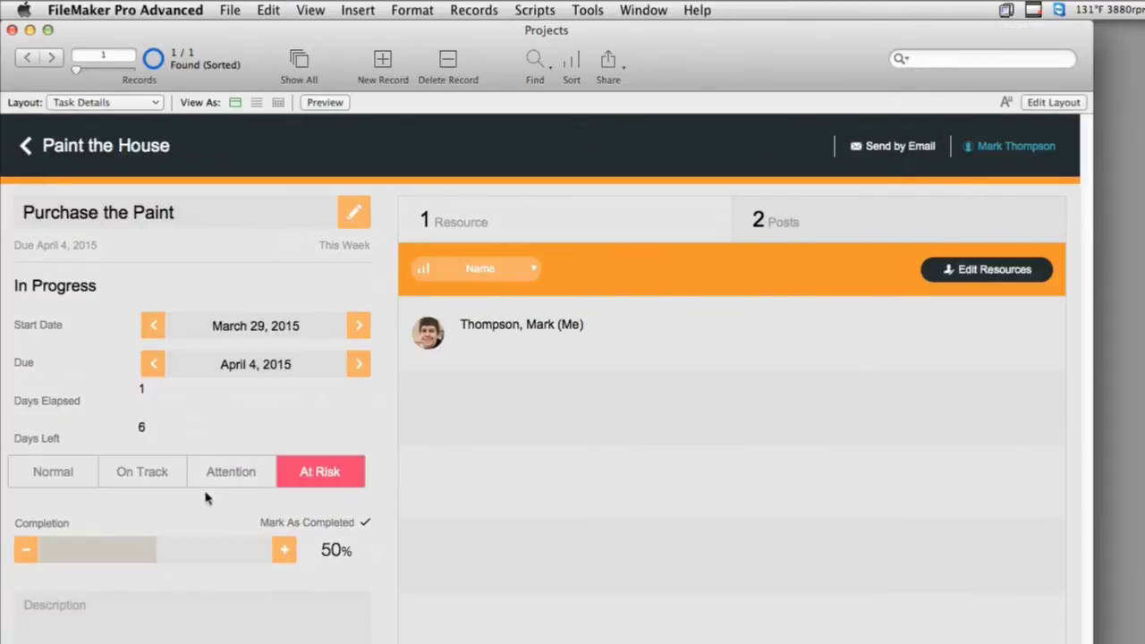
- Test the moved button bar by switching the task's badge through all four options, ending on At Risk
click(241, 479)
click(139, 478)
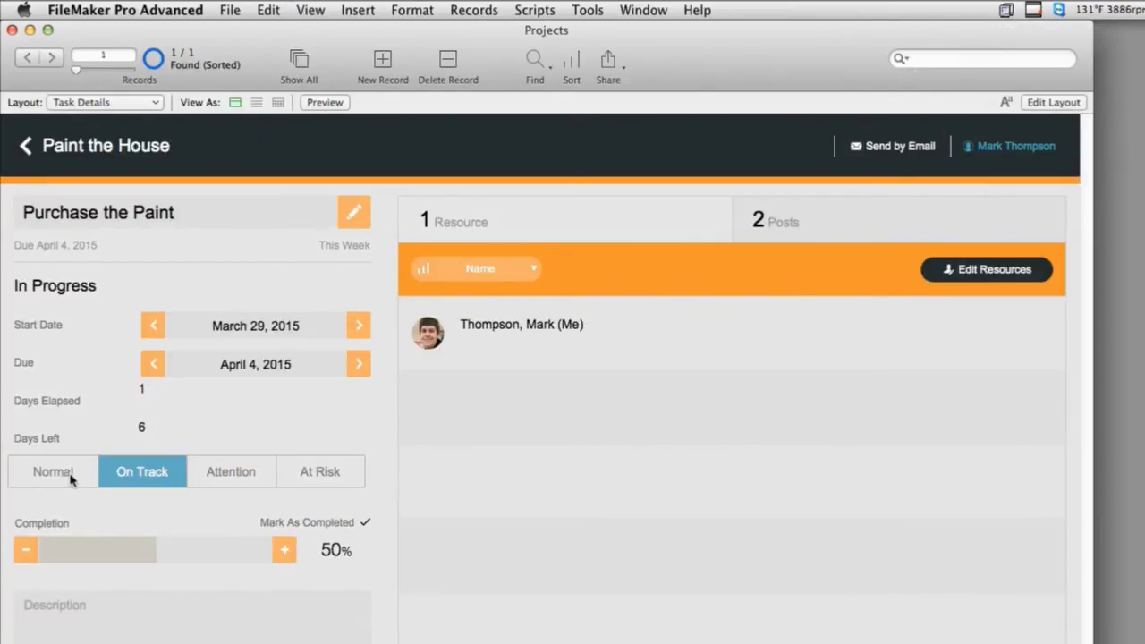
click(72, 478)
click(148, 480)
click(228, 484)
click(308, 480)
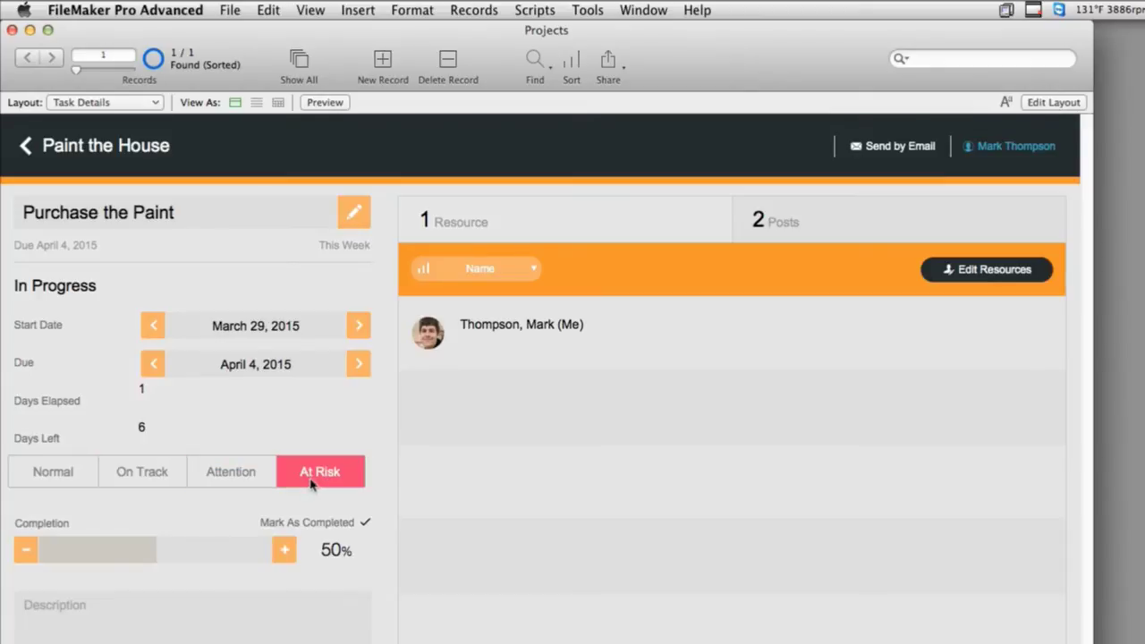
- Inspect the badge button bar's setup in layout editing, including the calculation for its first segment, and close the calculation unchanged
key(super+l)
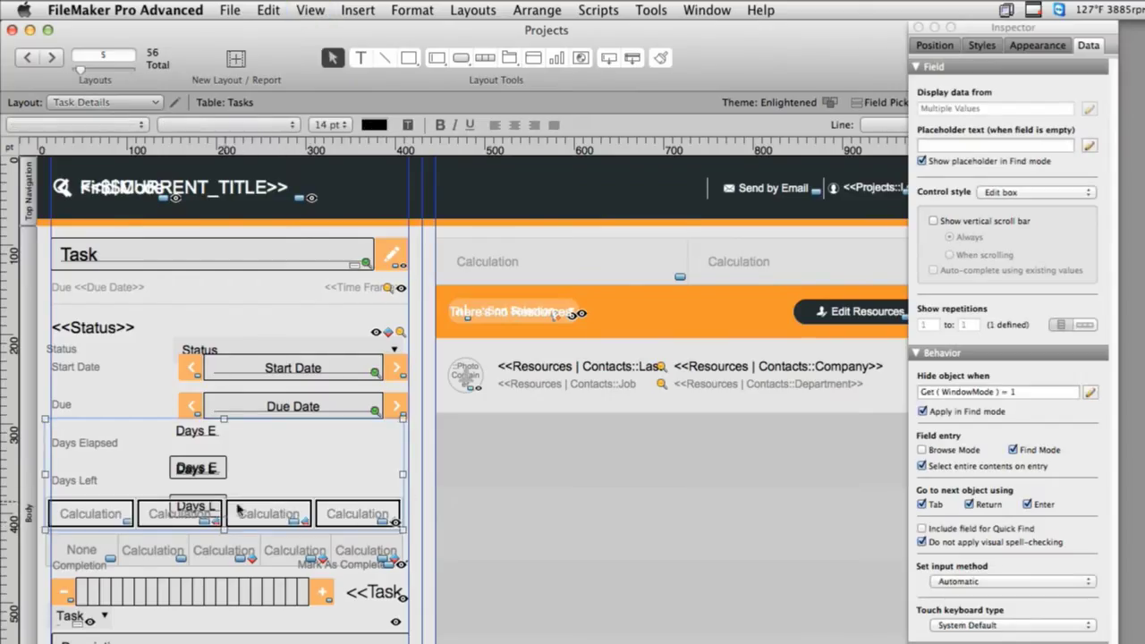
right_click(355, 504)
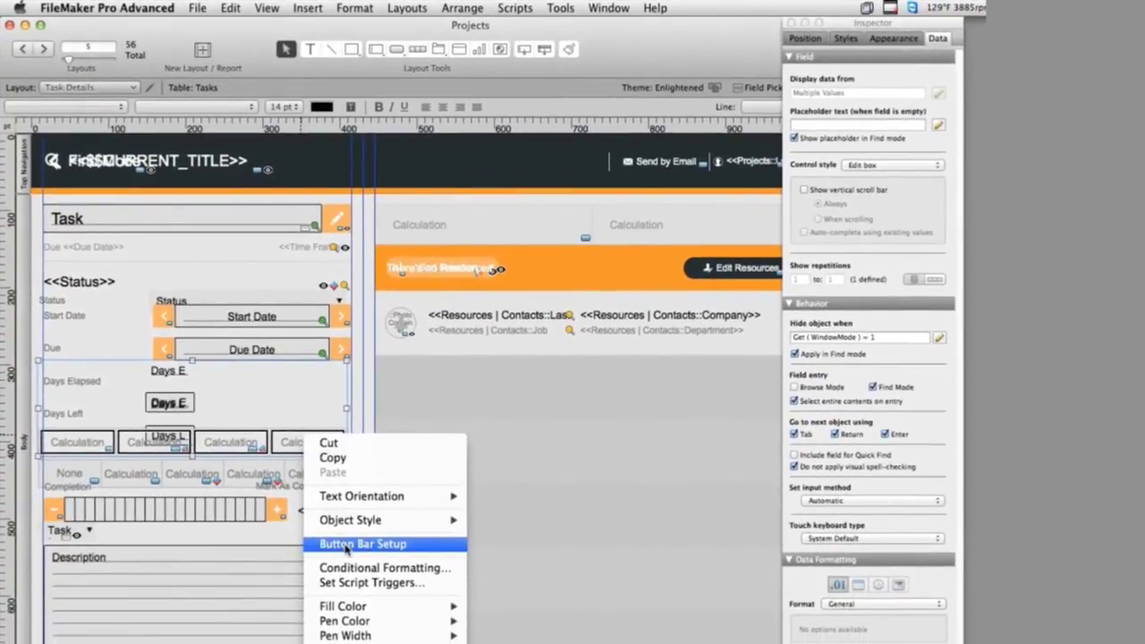
click(478, 517)
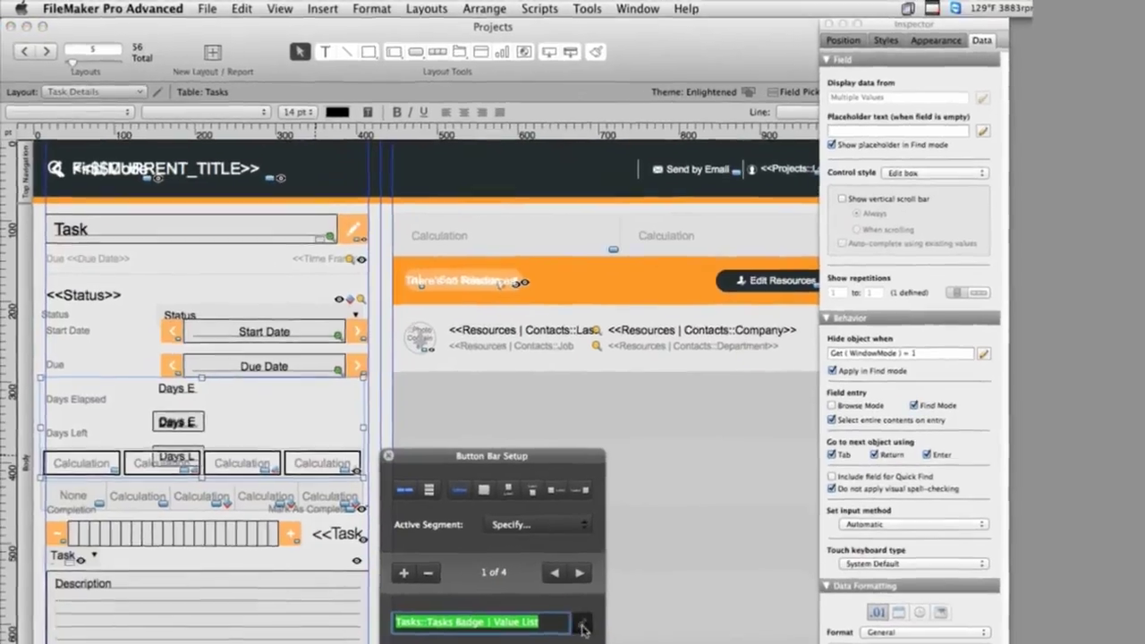
click(554, 595)
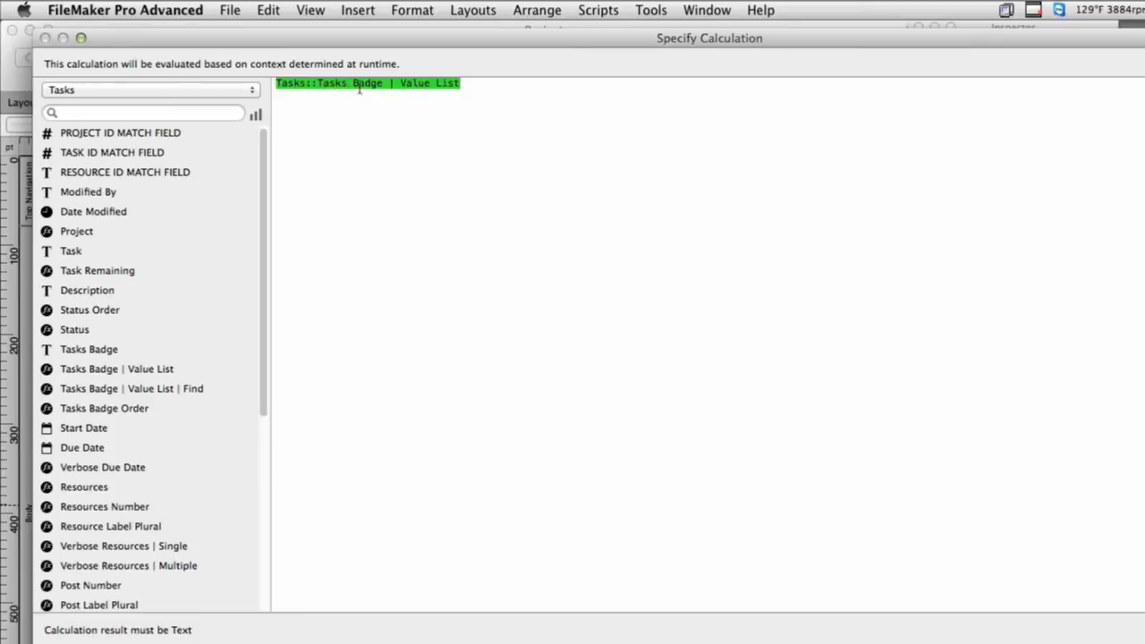
key(Escape)
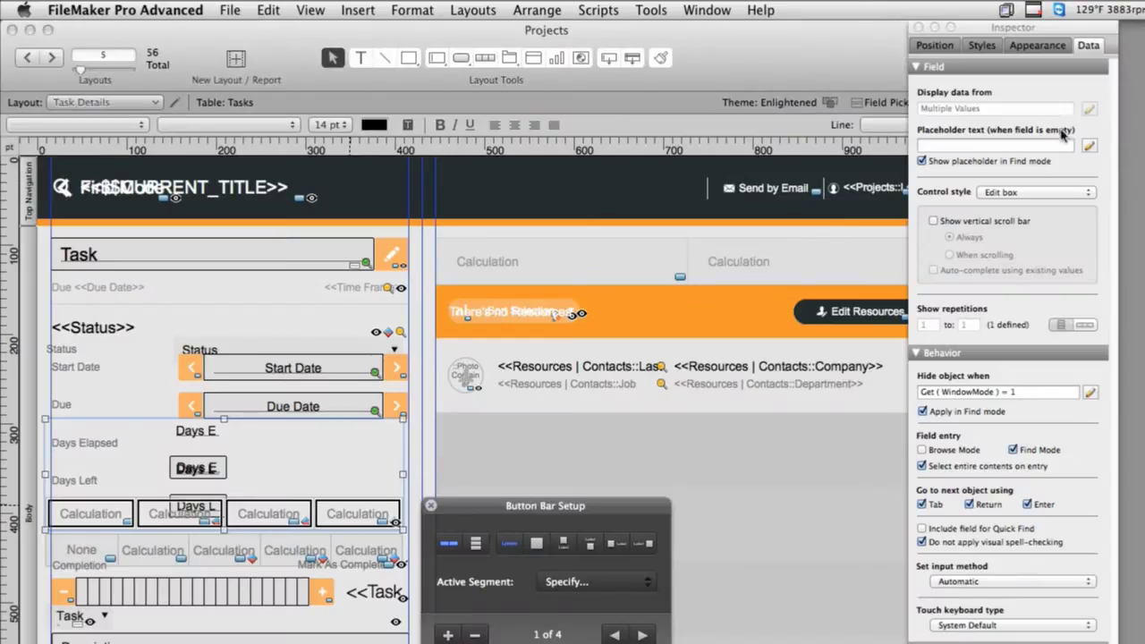
- Set the Task field's control style to Drop-down list with values from the Tasks Badge value list
click(1047, 194)
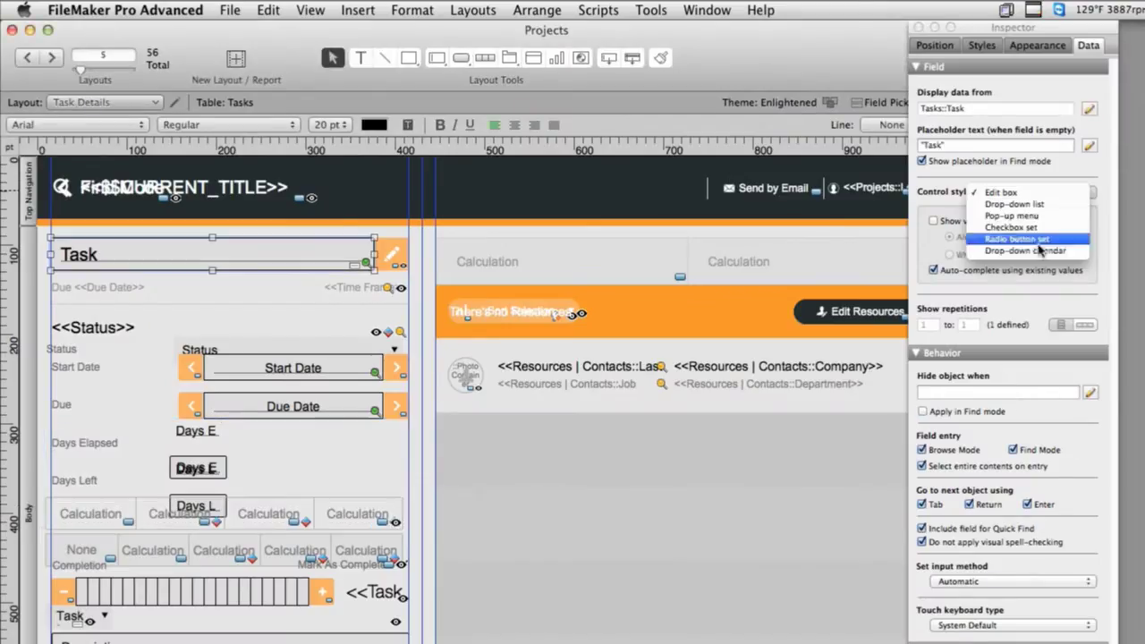
click(1051, 194)
click(1042, 221)
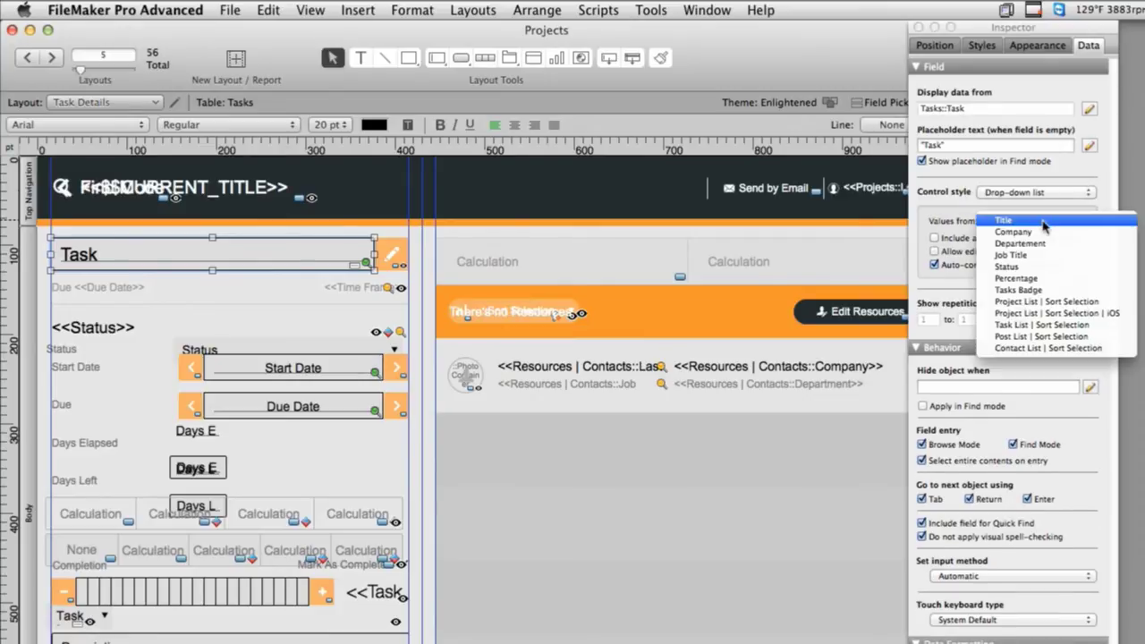
click(1050, 293)
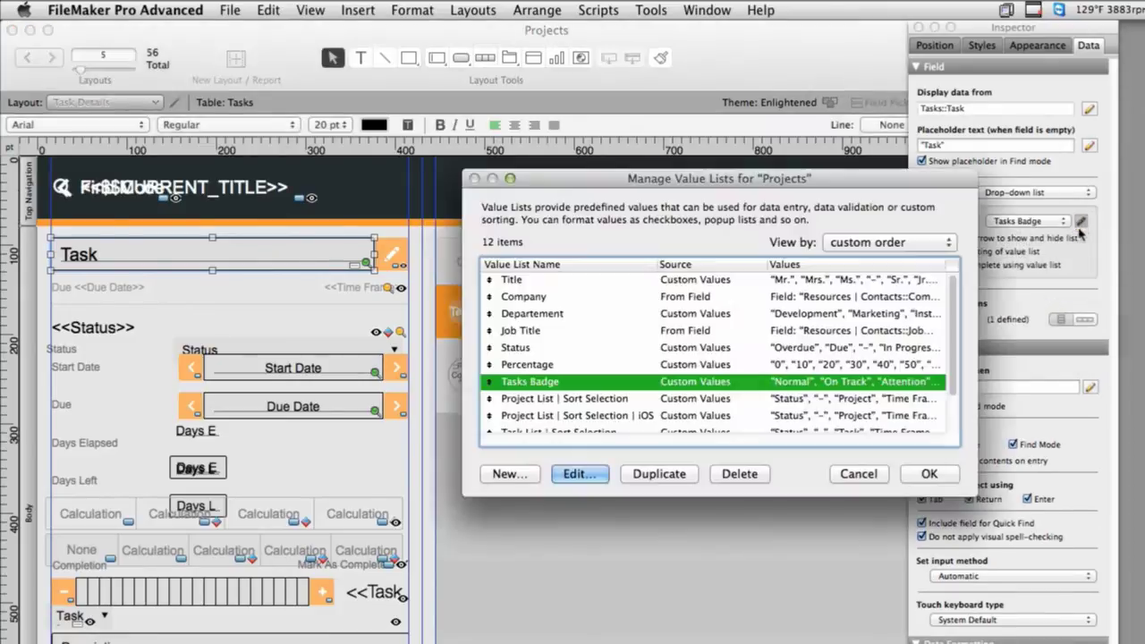
- Open the Tasks Badge value list for editing and select all of its custom values
click(1079, 221)
double_click(816, 383)
click(609, 416)
key(super+a)
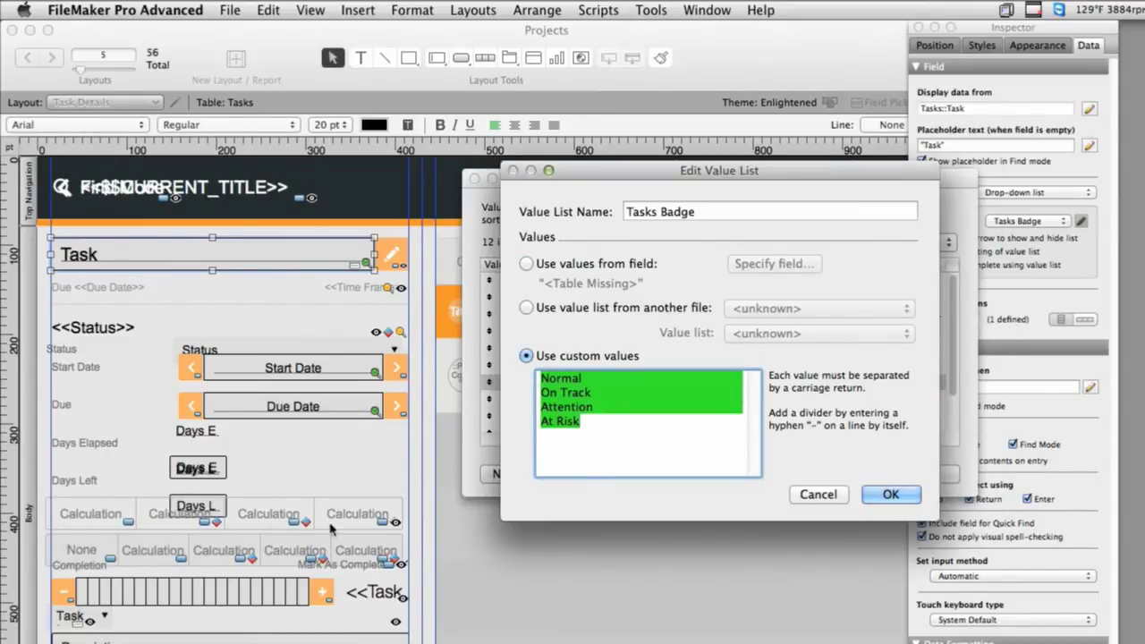
- Replace the value On Track with Looking Good in the Tasks Badge value list and save the value lists
click(615, 418)
drag(620, 399, 521, 394)
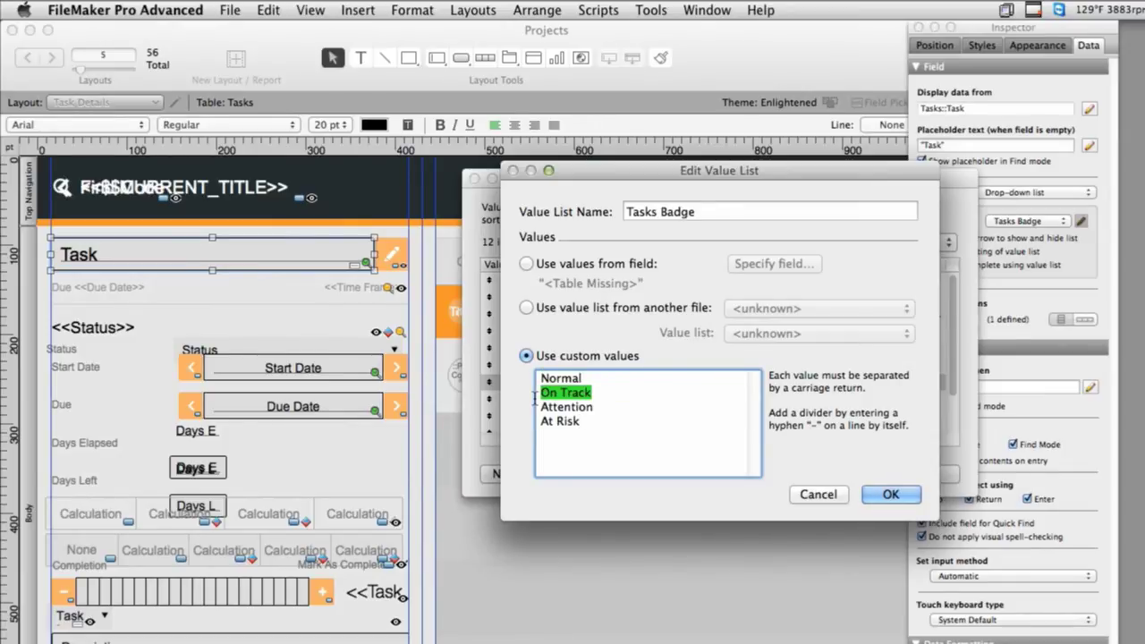
text(Lookin)
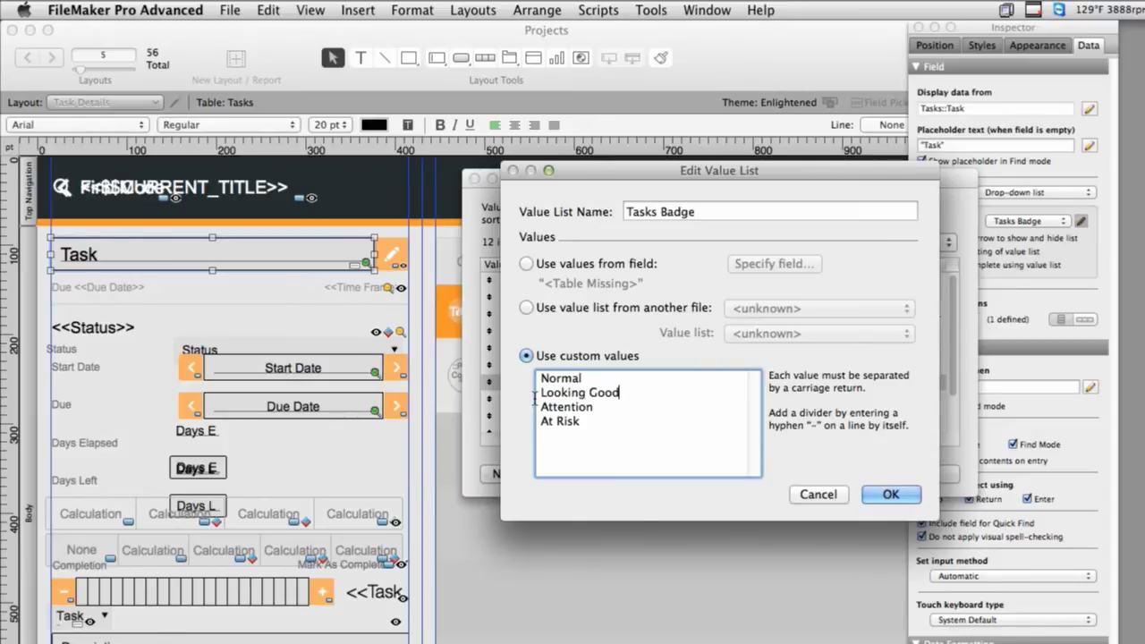
text(g Good)
click(895, 494)
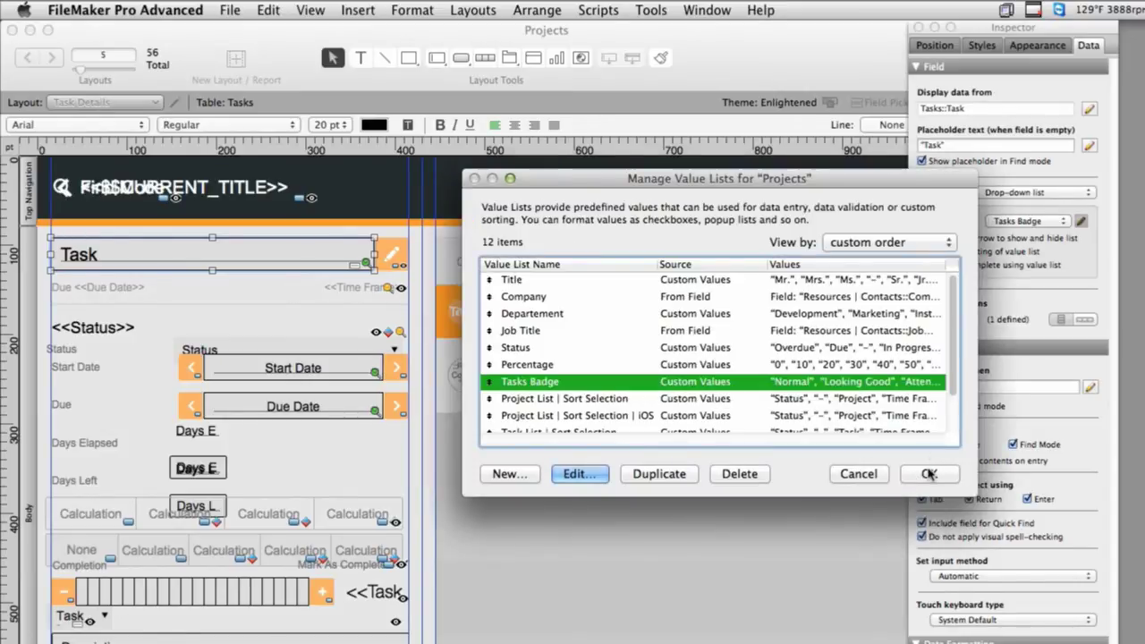
click(932, 476)
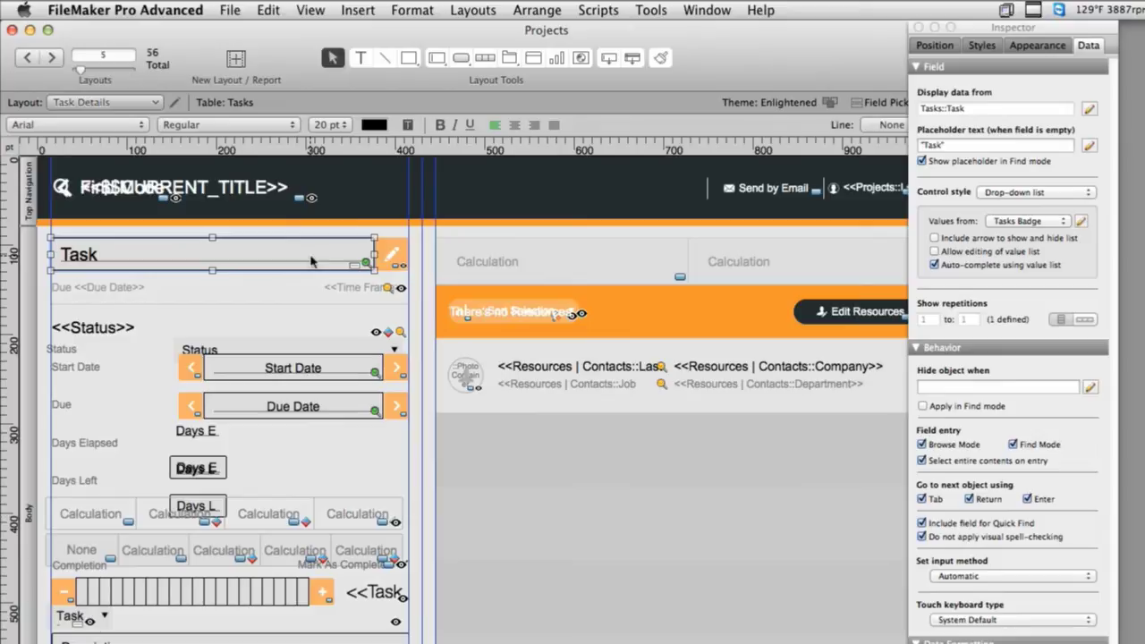
- Set the Task field's control style to Edit box and return to browsing the task record
click(1036, 191)
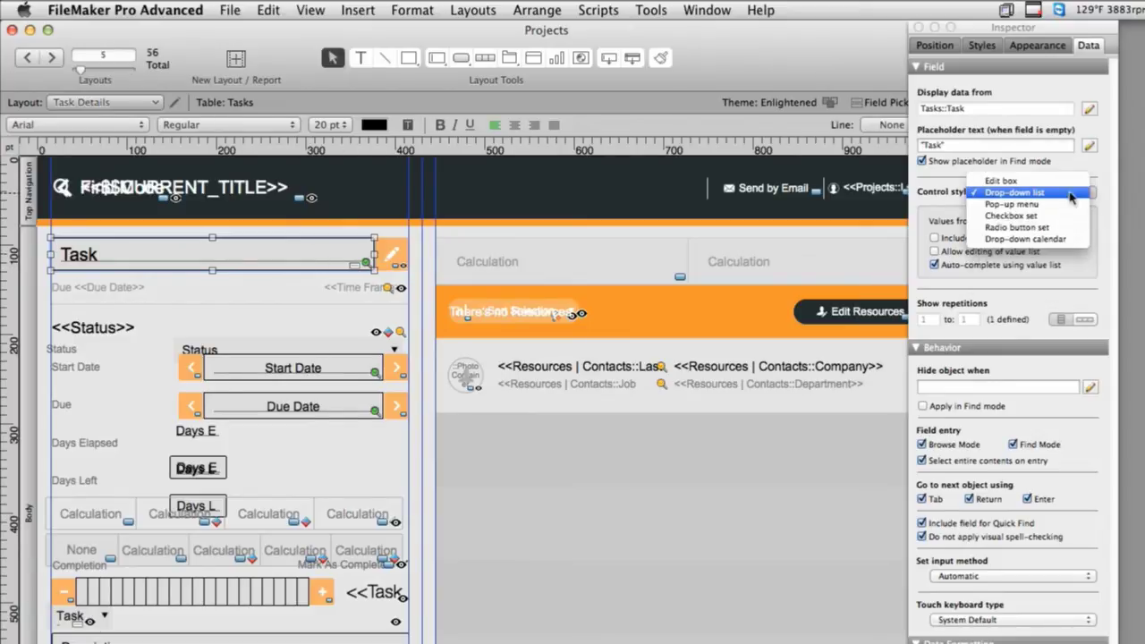
click(1015, 180)
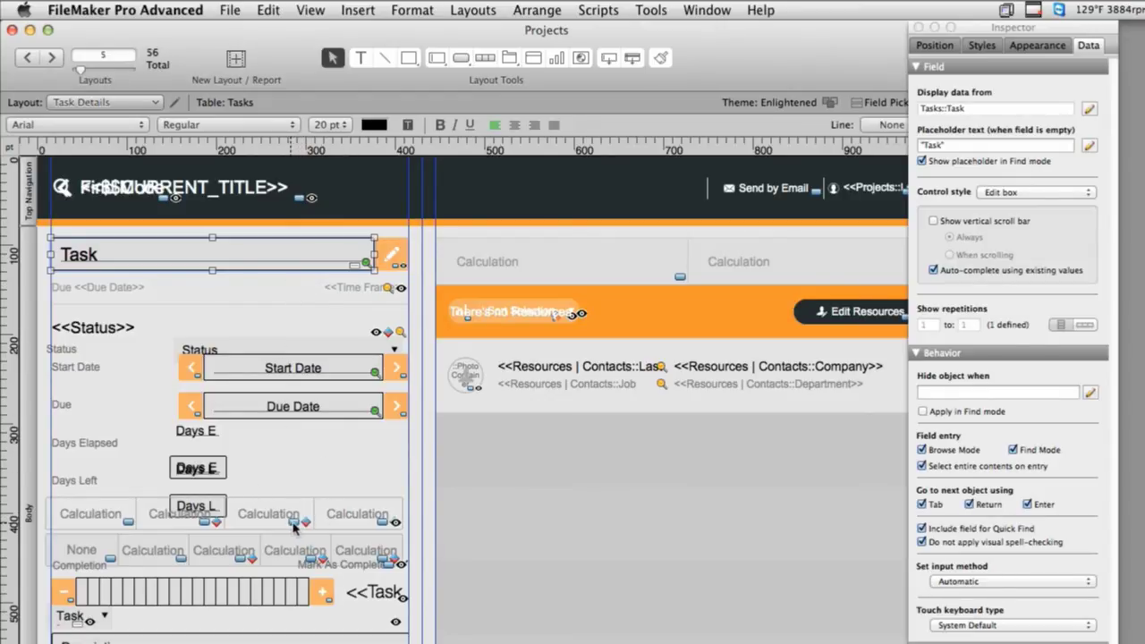
key(super+b)
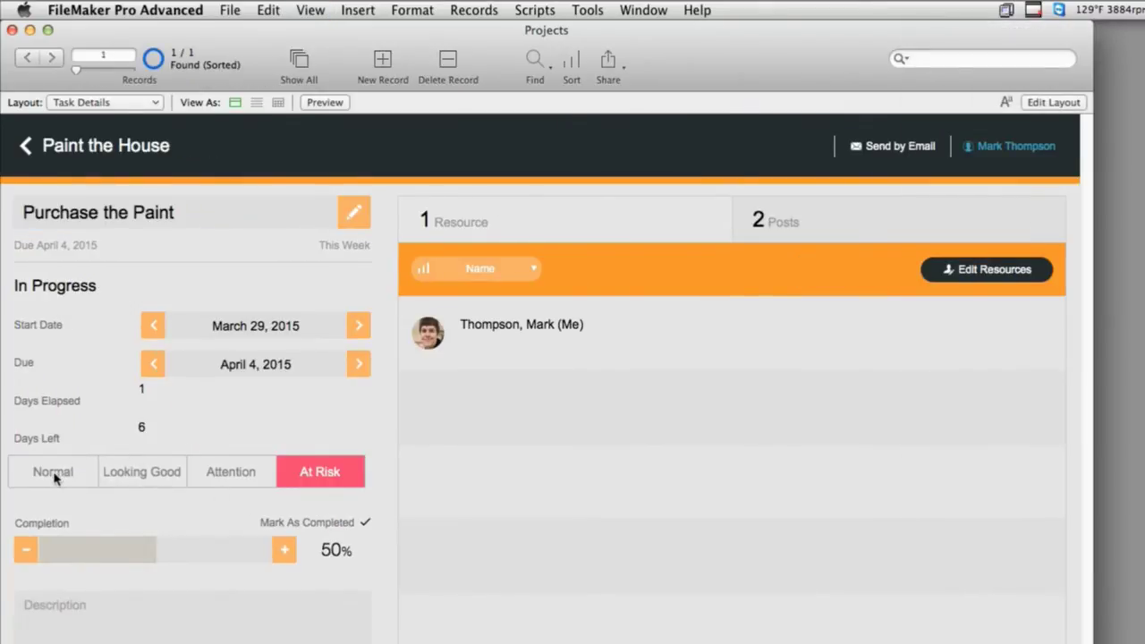
- Test the renamed badge options by switching repeatedly among Normal, Looking Good, Attention and At Risk, ending on Looking Good
click(51, 480)
click(134, 478)
click(223, 480)
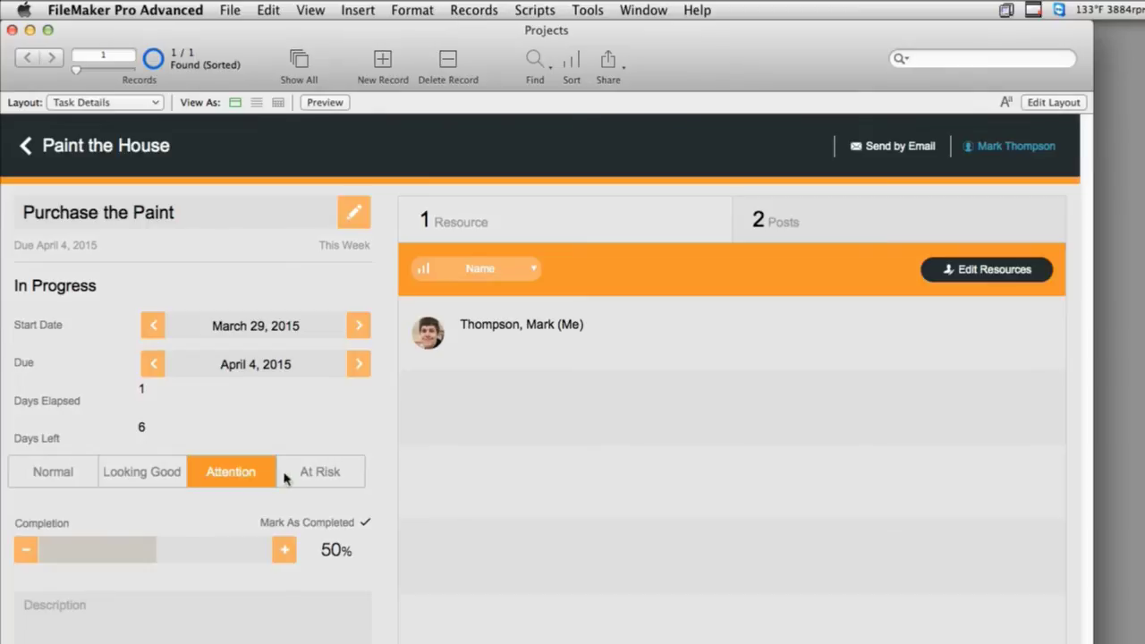
click(304, 482)
click(220, 480)
click(134, 476)
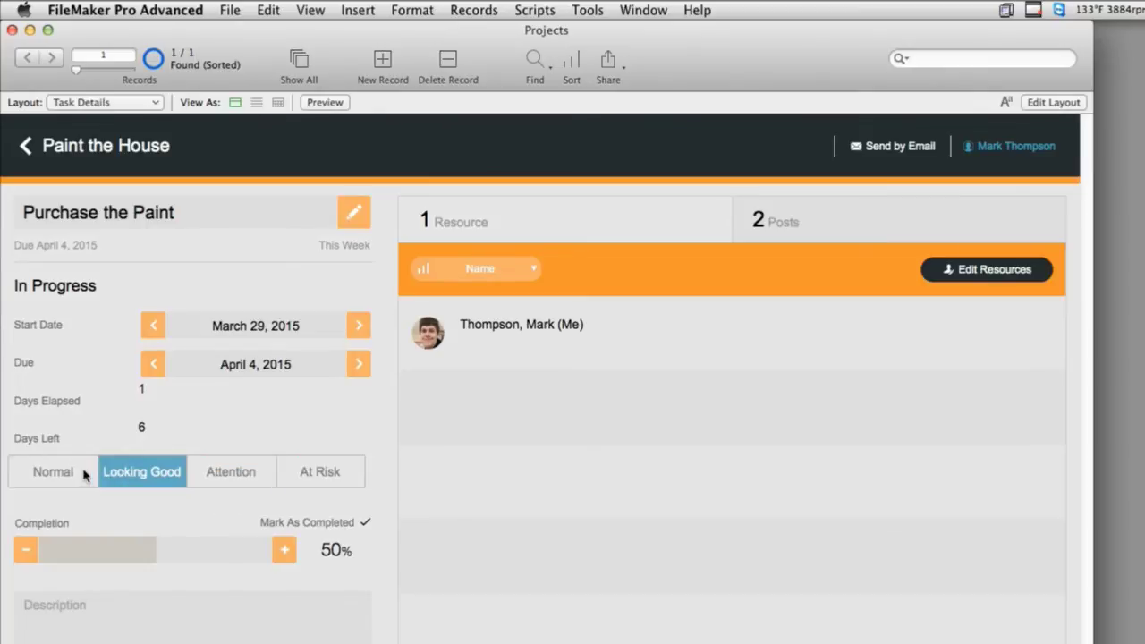
click(89, 478)
click(118, 474)
click(234, 483)
click(310, 482)
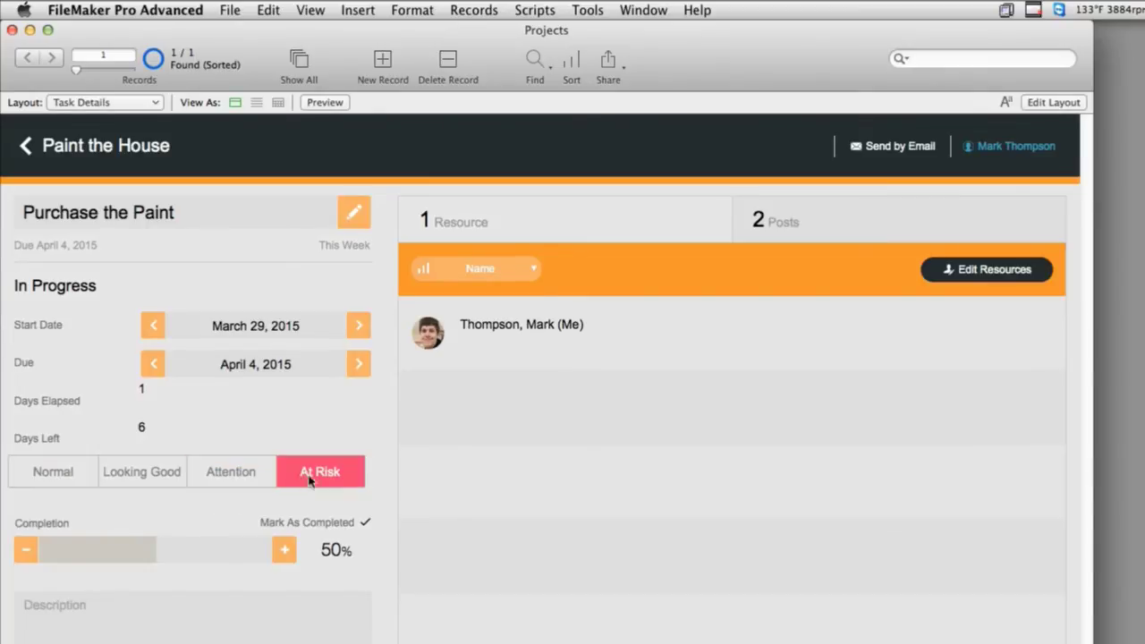
click(251, 488)
click(157, 483)
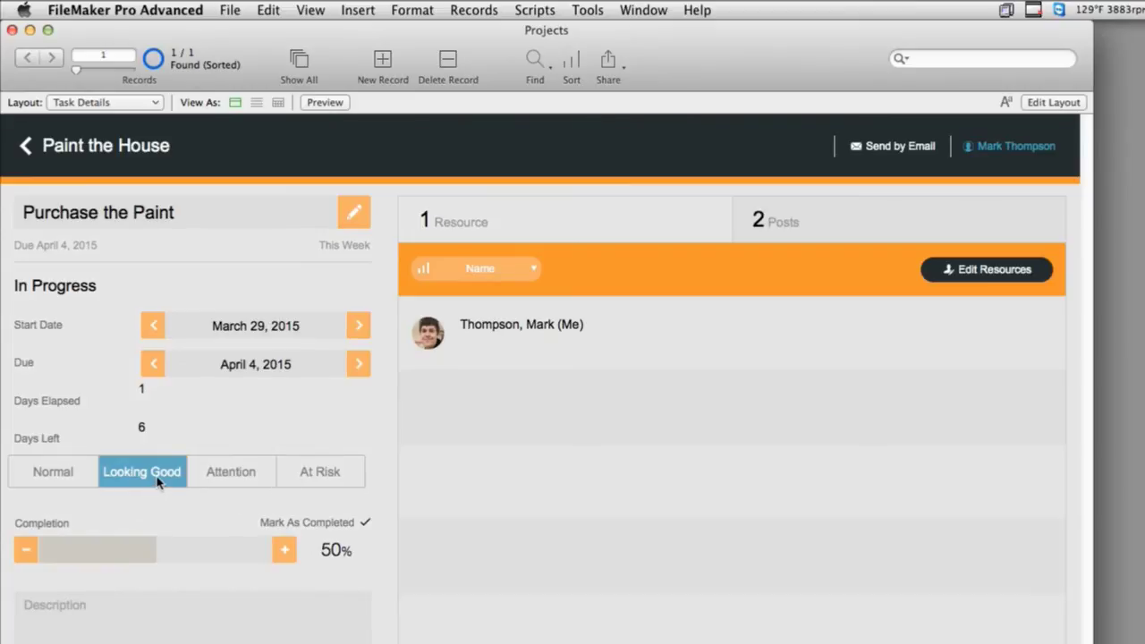
- Select the third badge segment in layout editing and shift the displaced button bar group back to its original position
key(super+l)
click(161, 523)
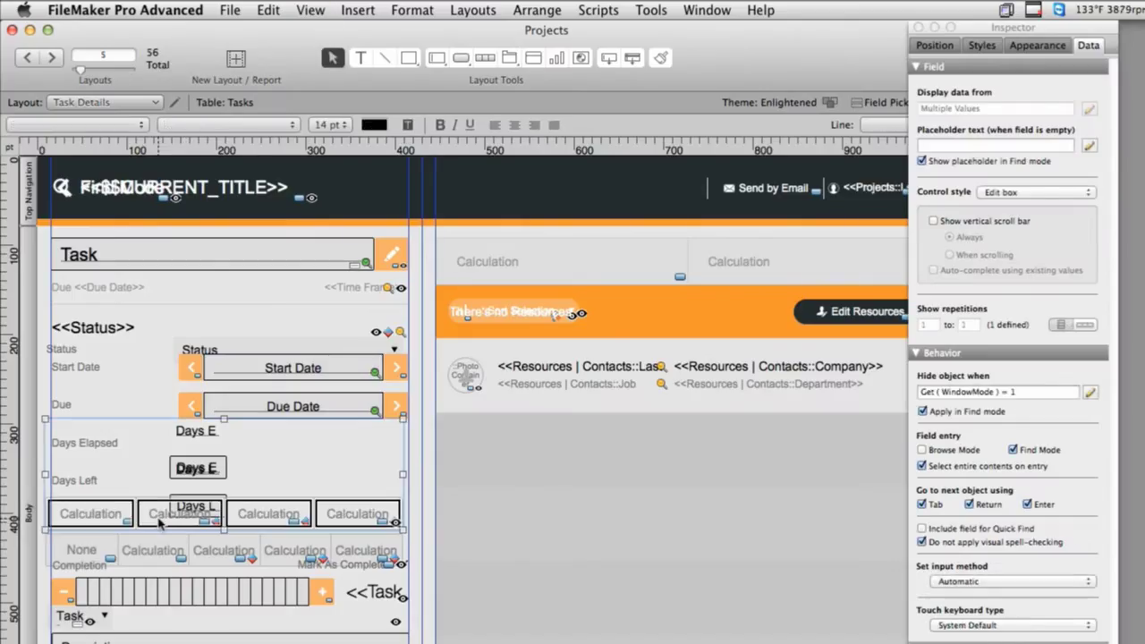
double_click(251, 514)
click(425, 507)
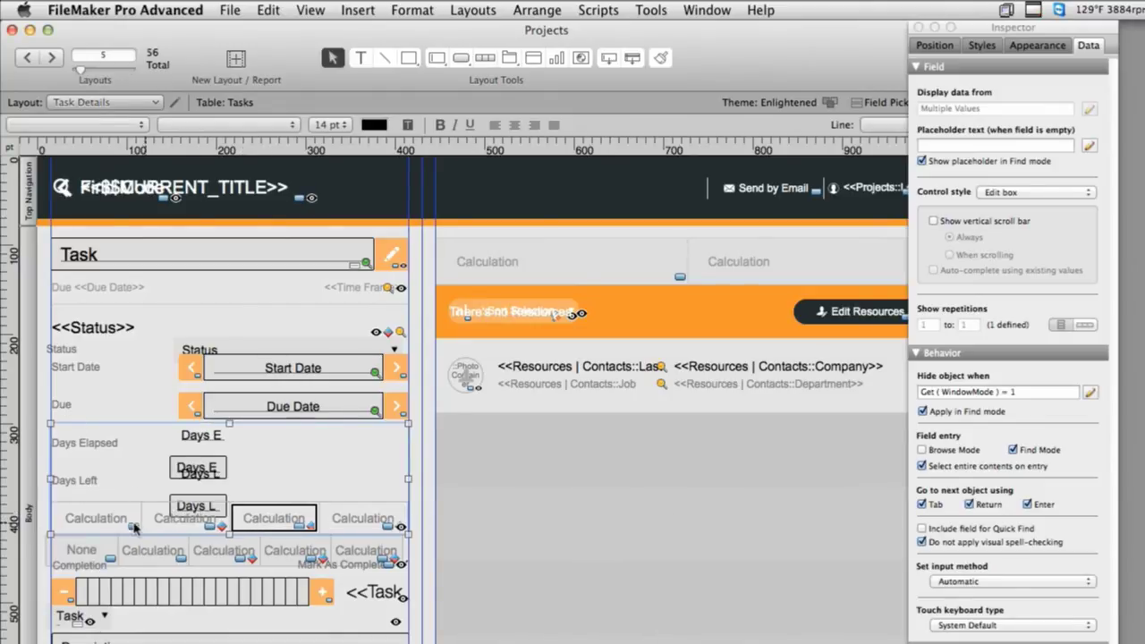
drag(94, 527, 88, 523)
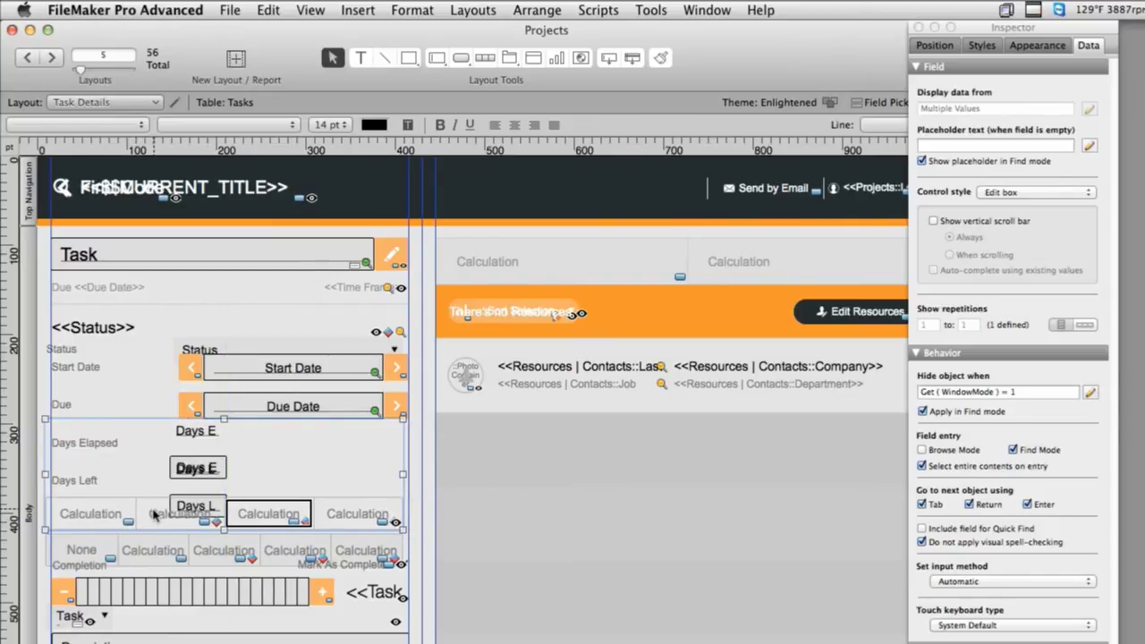
- Return to browsing and switch the task's badge through Normal and Looking Good to Attention
key(super+b)
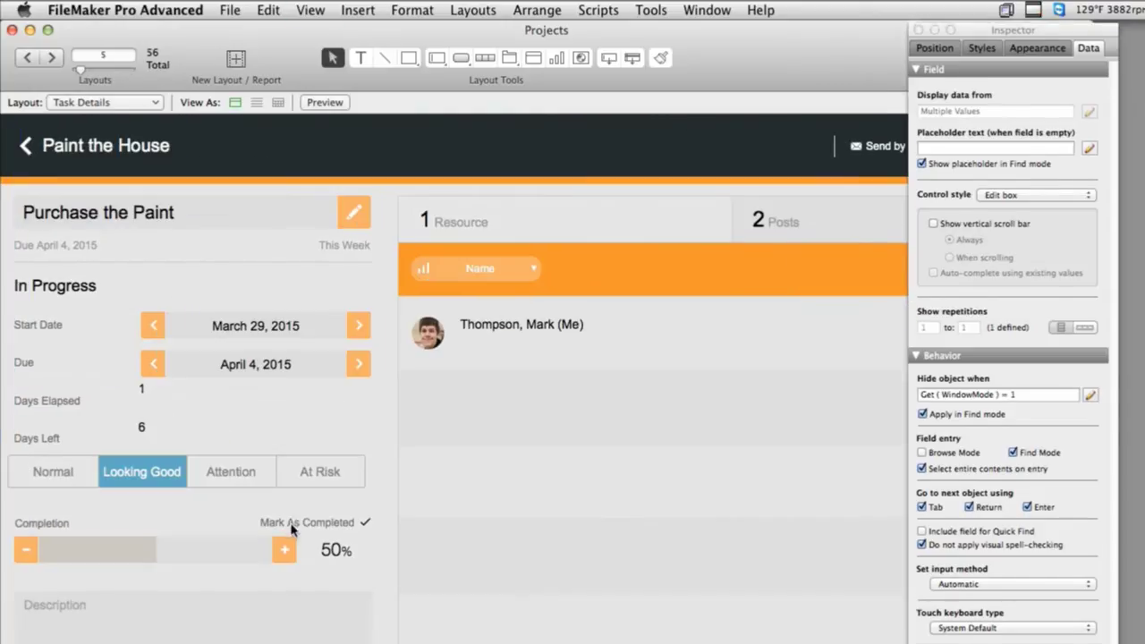
click(45, 483)
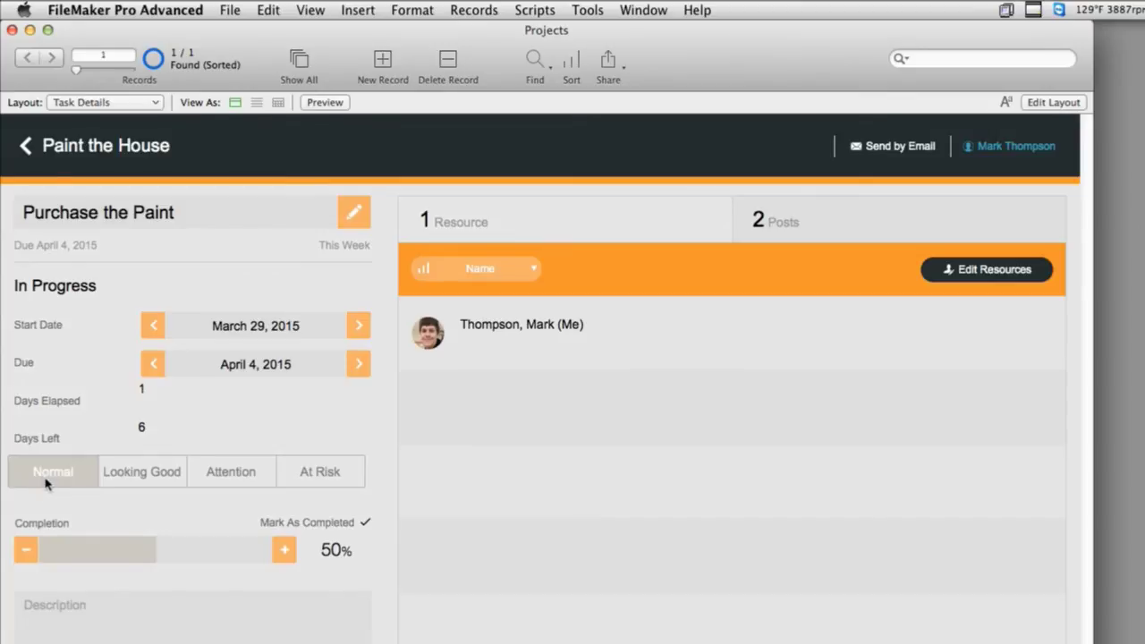
click(143, 477)
click(207, 477)
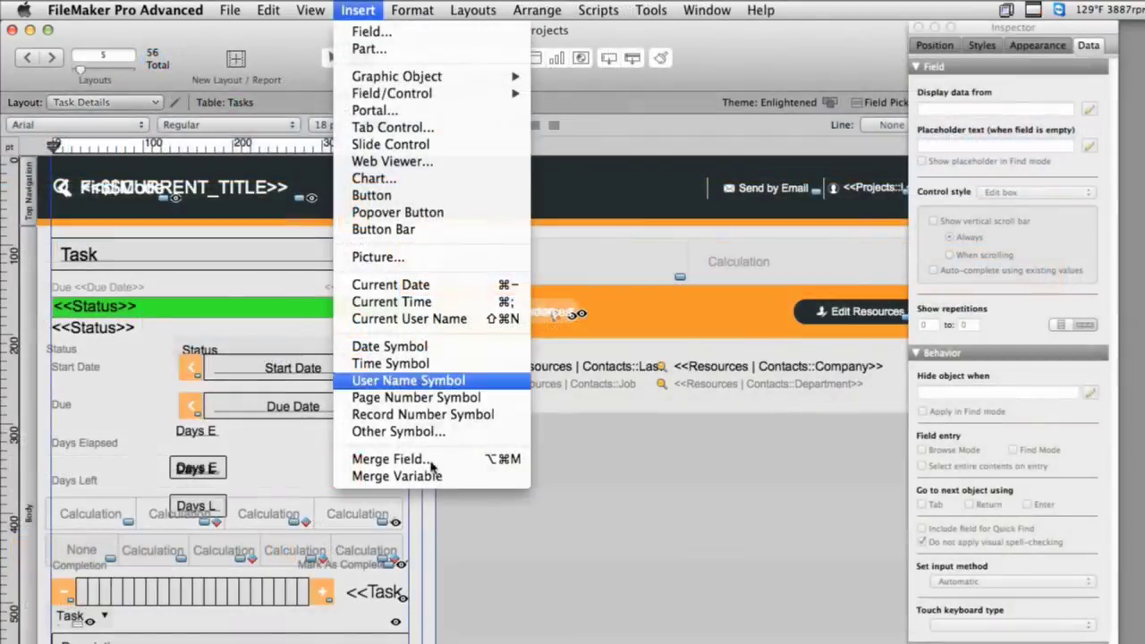
- Replace the duplicated Status text above the original with a Tasks Badge merge field on the Task Details layout
click(431, 461)
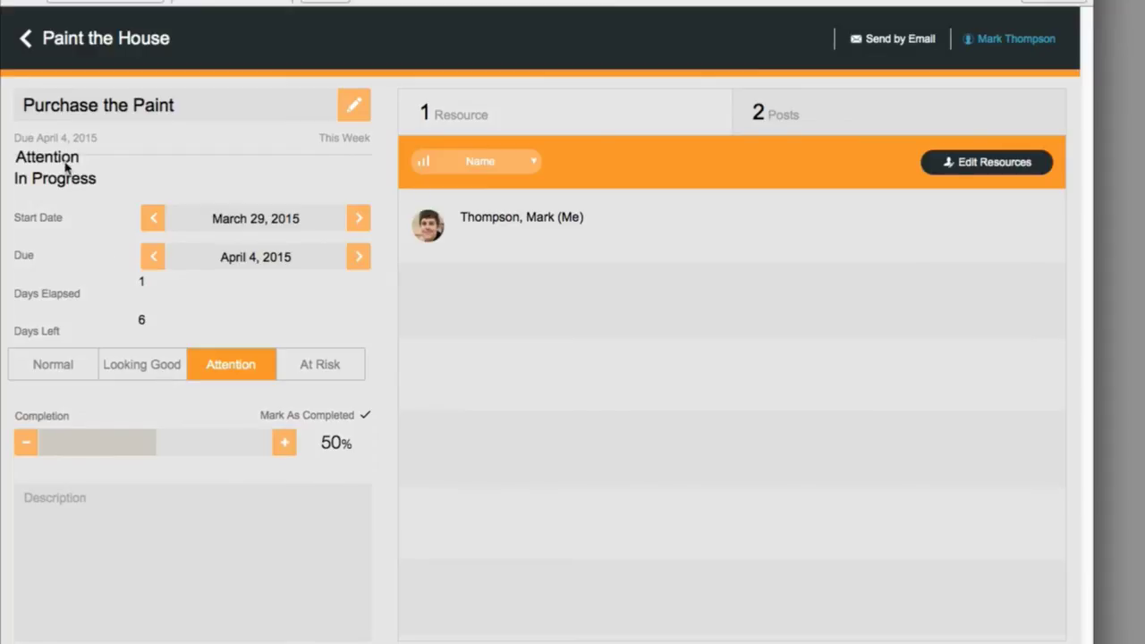
- Check the Tasks Badge merge field against the button bar by cycling the badge through all four options, ending on At Risk
click(54, 376)
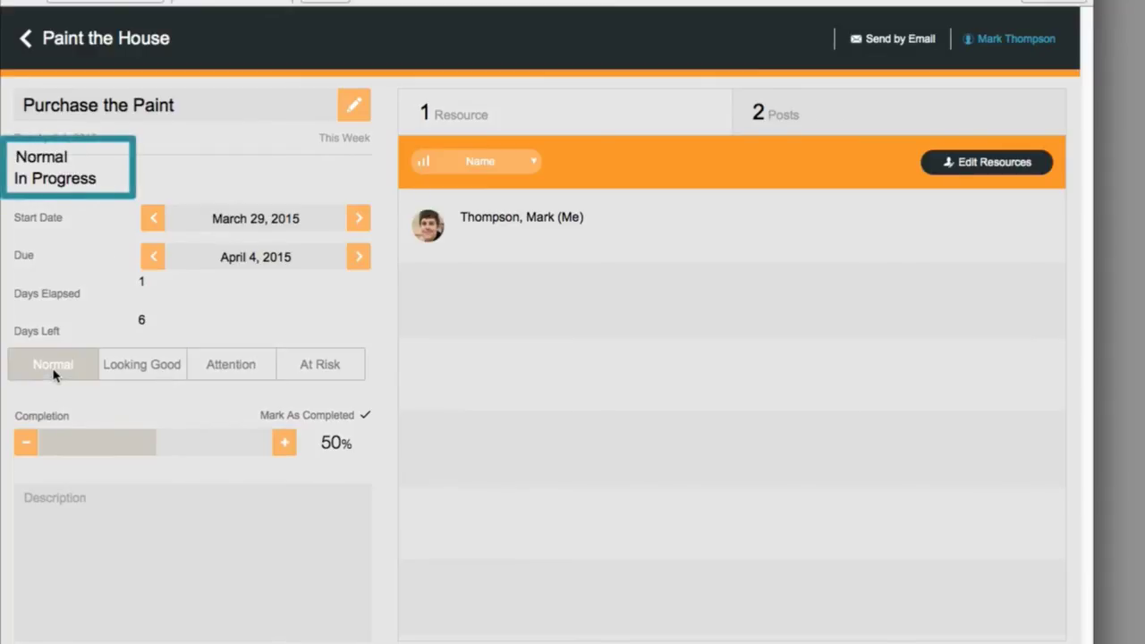
click(130, 367)
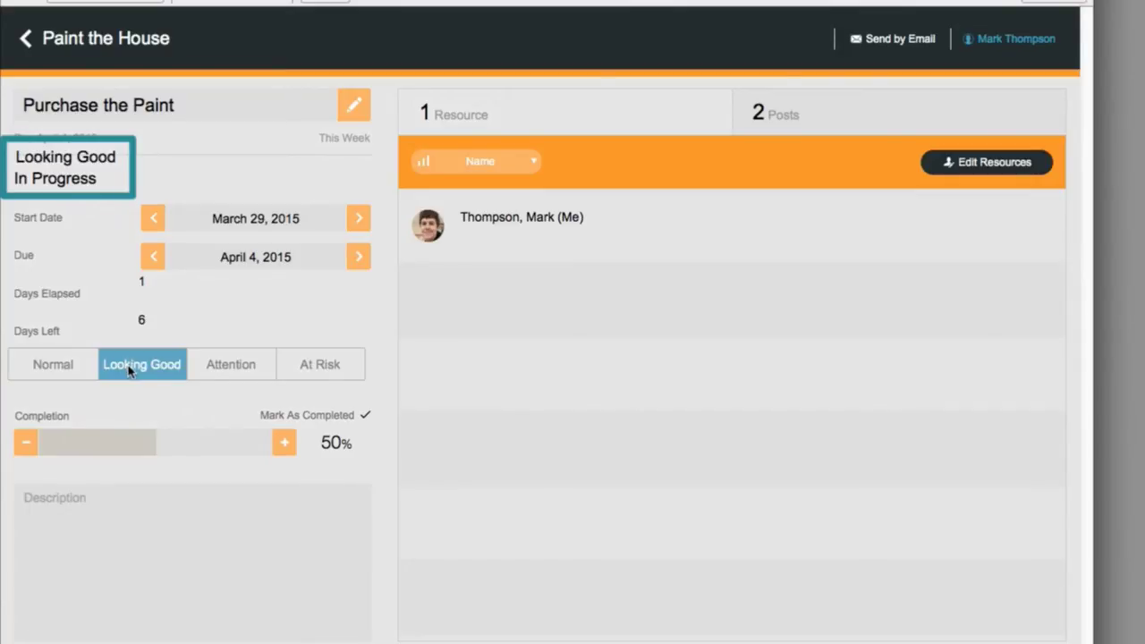
click(229, 364)
click(338, 370)
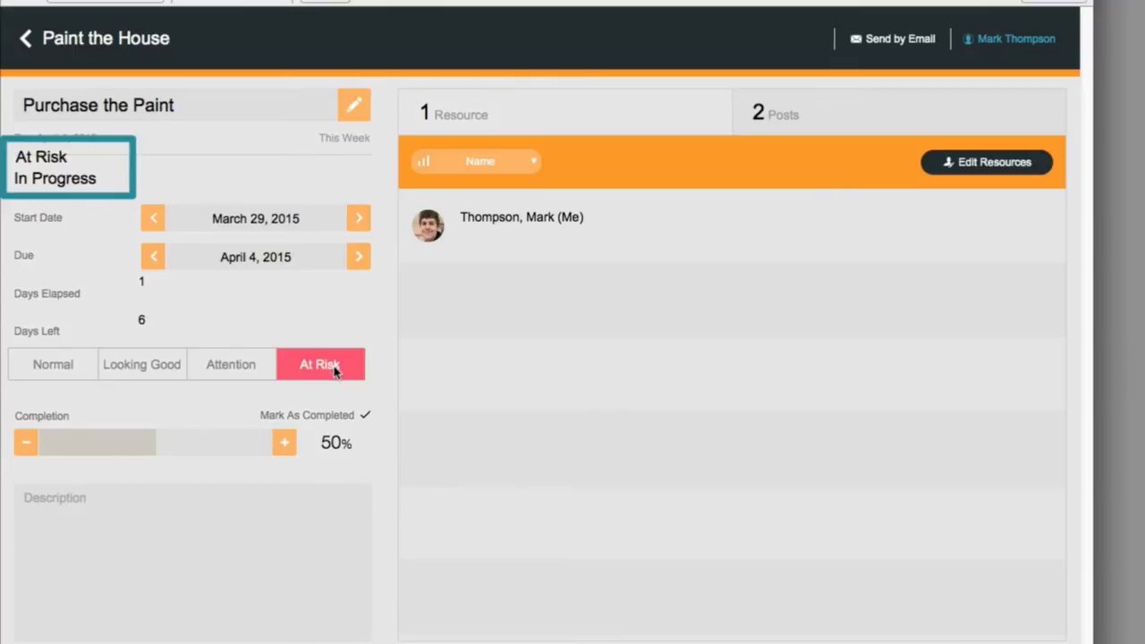
click(64, 372)
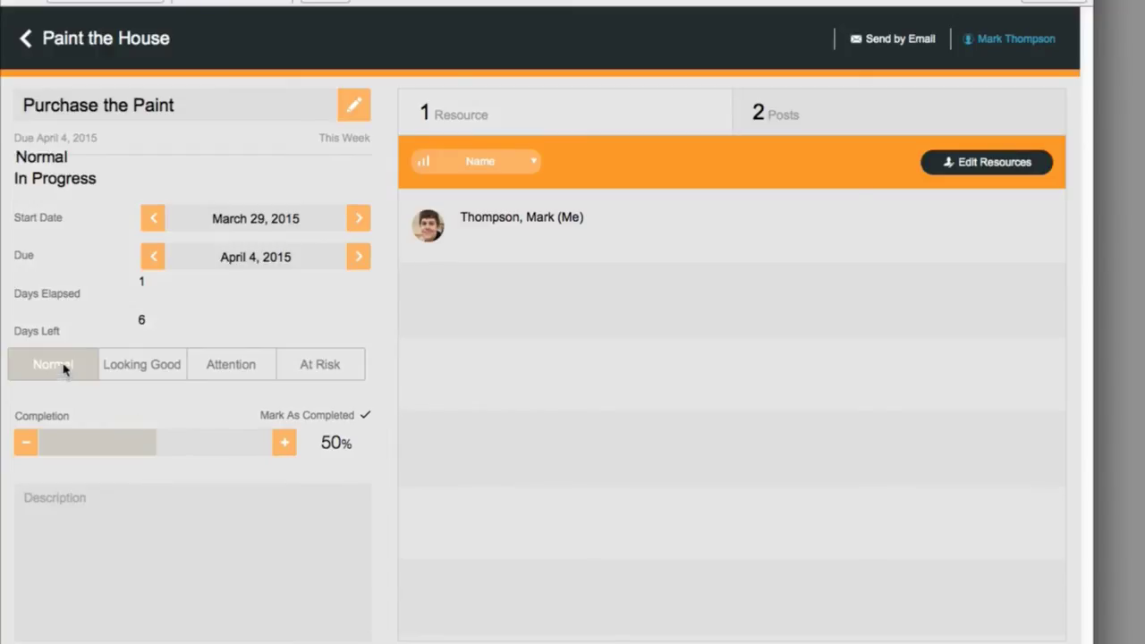
click(125, 370)
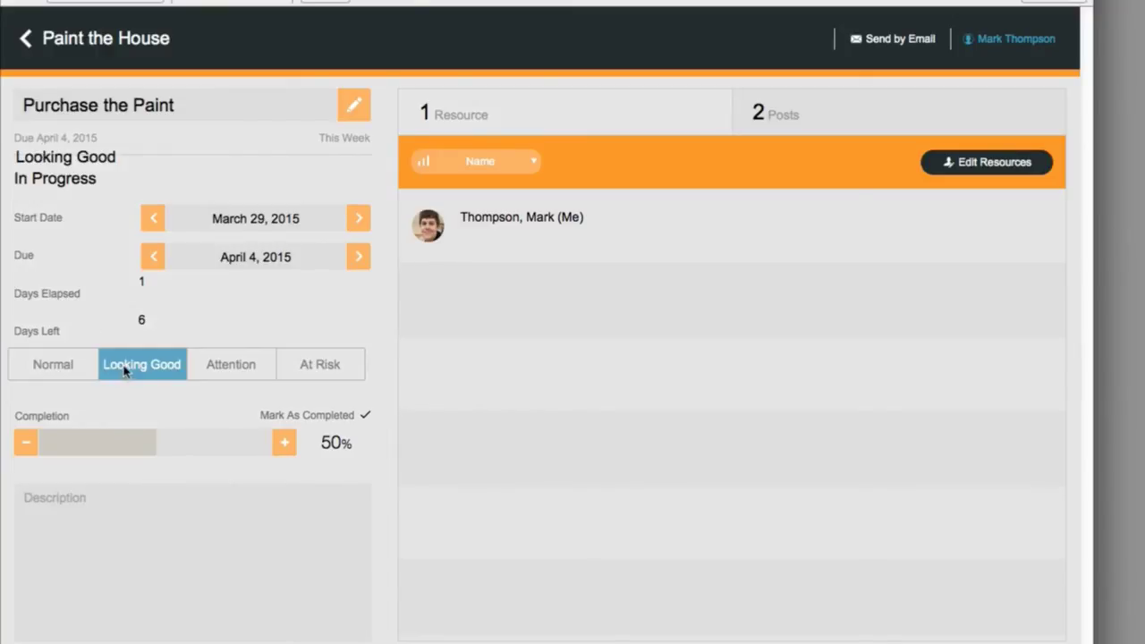
click(215, 363)
click(313, 366)
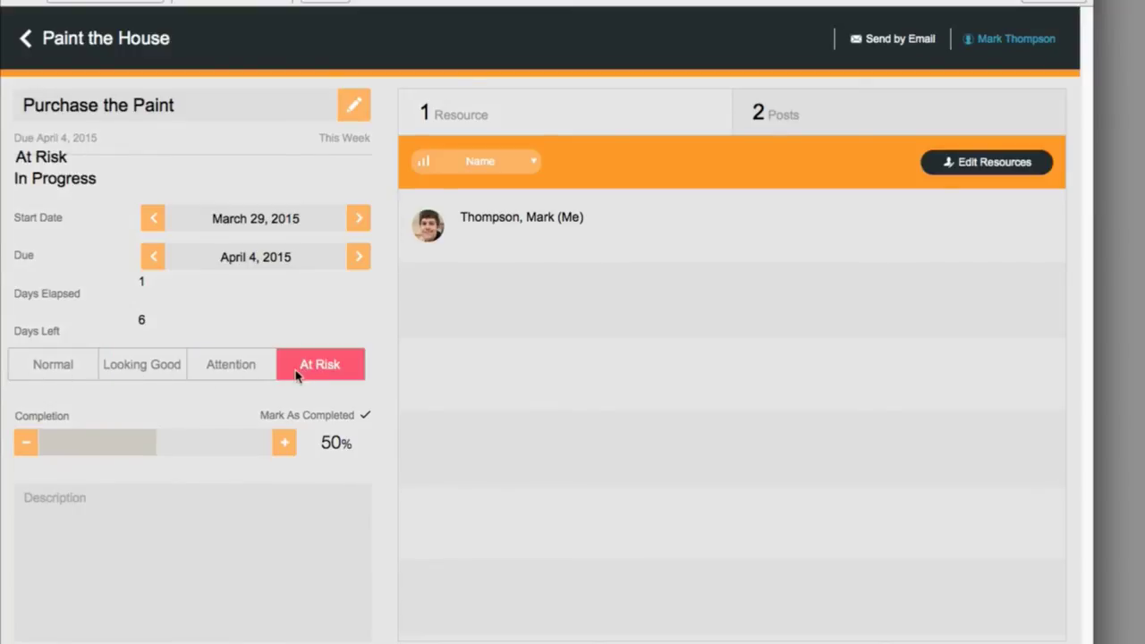
click(81, 370)
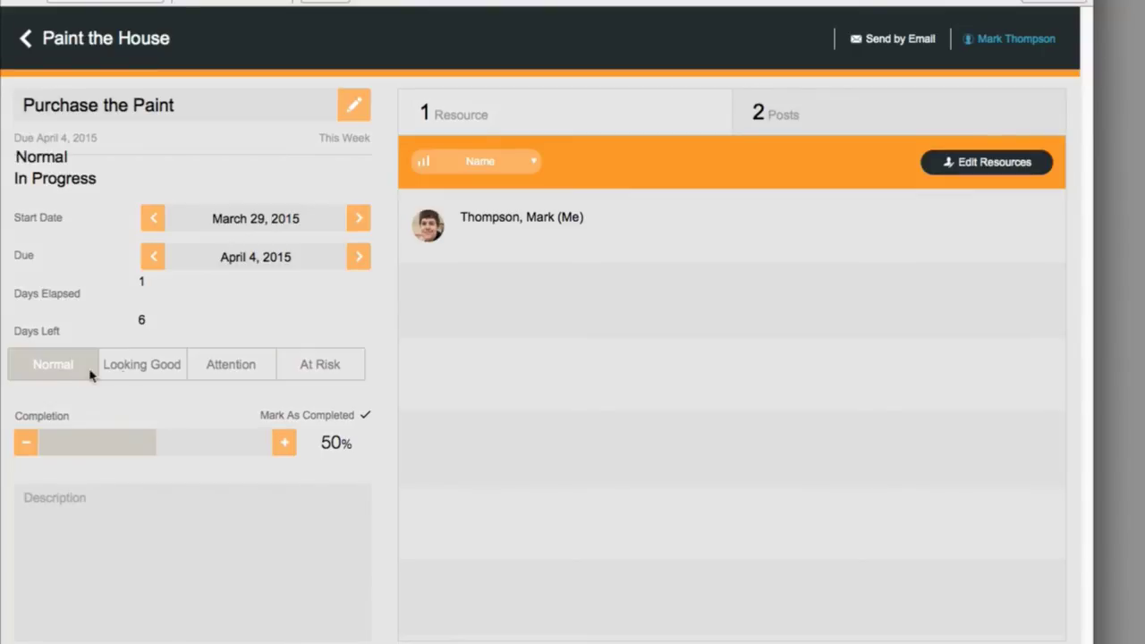
click(138, 368)
click(215, 366)
click(282, 376)
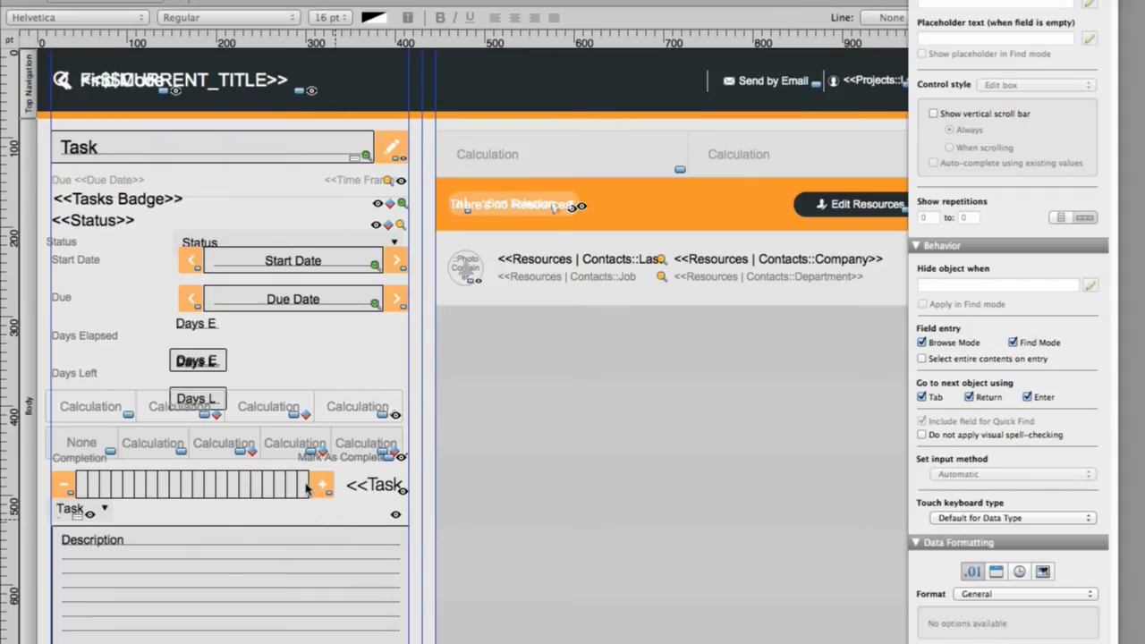
- Ungroup the badge button bar from the Days Elapsed and Days Left objects, accepting deletion of the group's visibility calculation
click(288, 410)
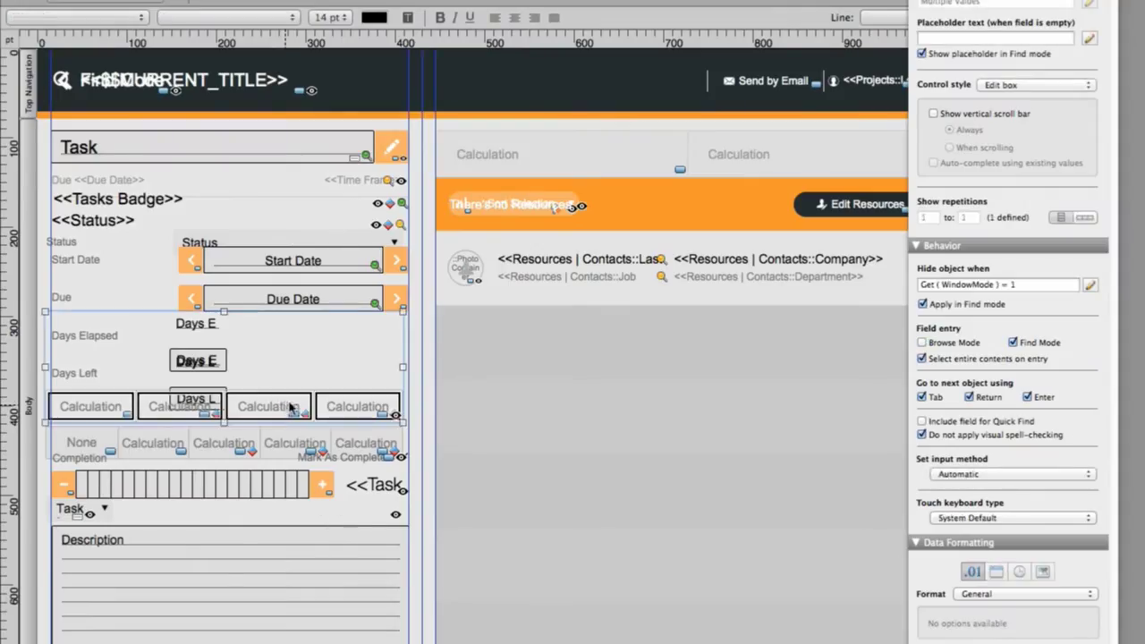
click(289, 406)
click(299, 378)
click(290, 407)
click(534, 0)
click(545, 0)
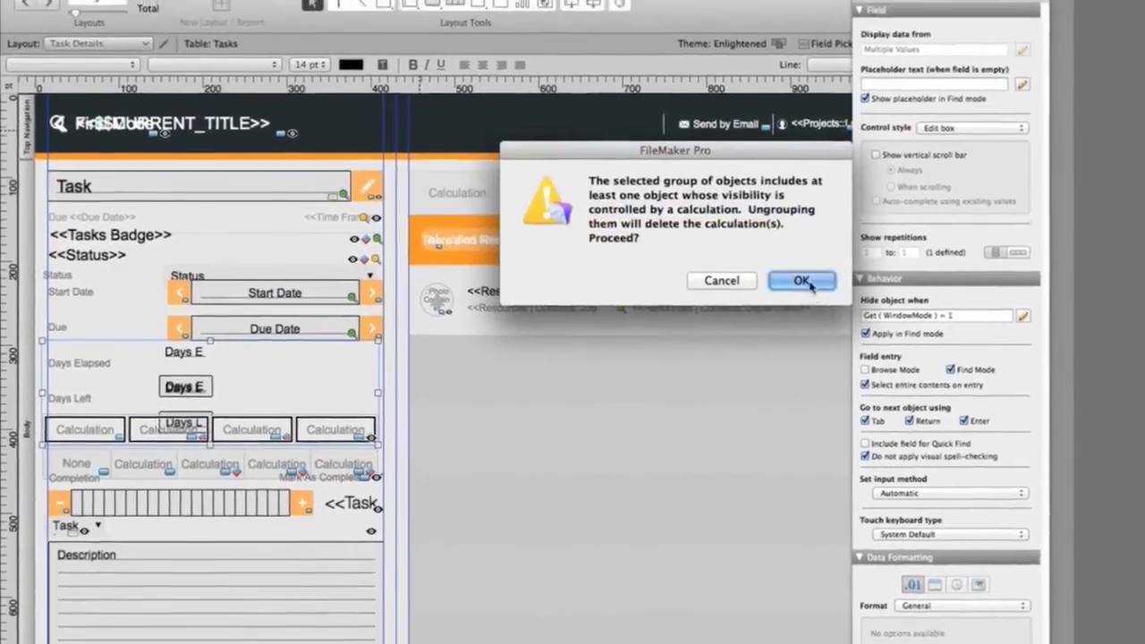
click(808, 282)
- Examine the third badge segment's conditional formatting formula and fill color, cancel without changes, and return to browsing
click(295, 405)
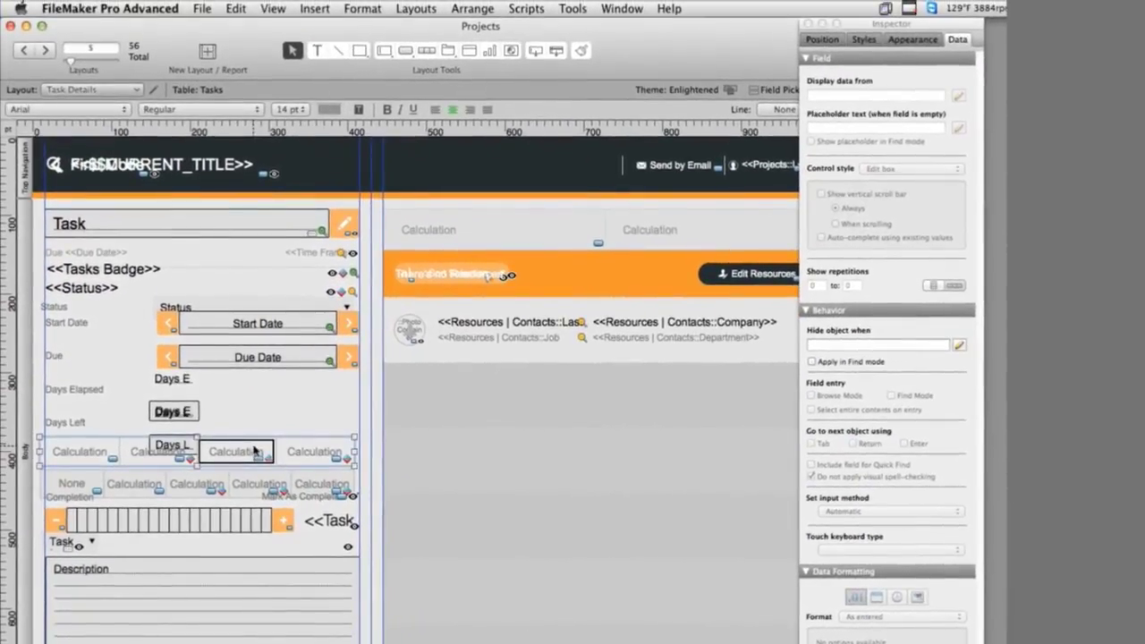
right_click(265, 441)
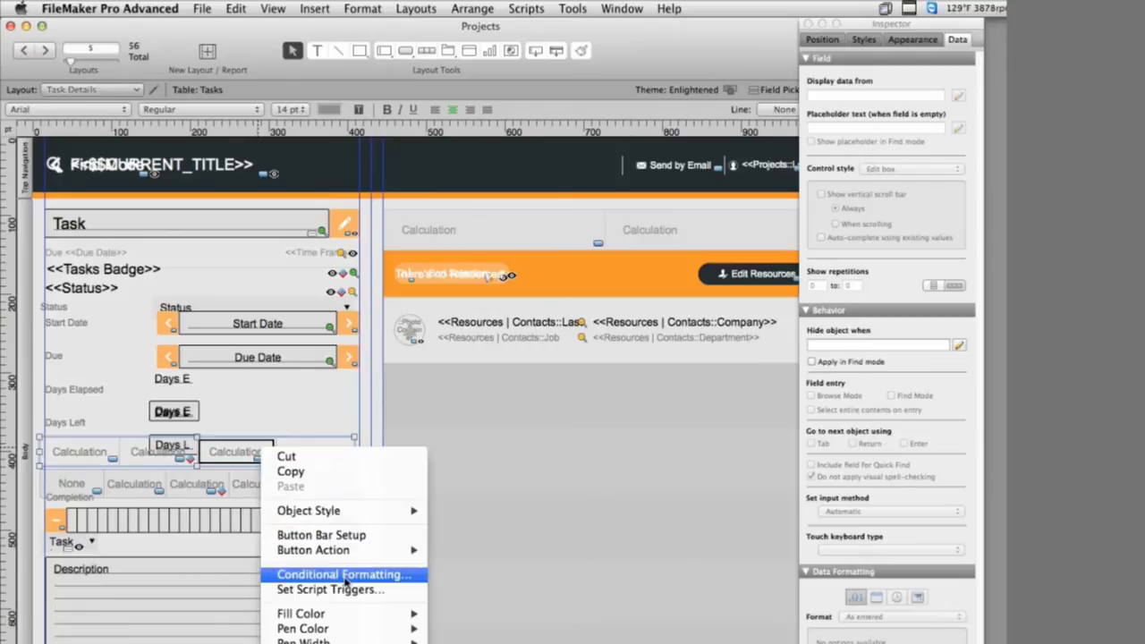
click(373, 573)
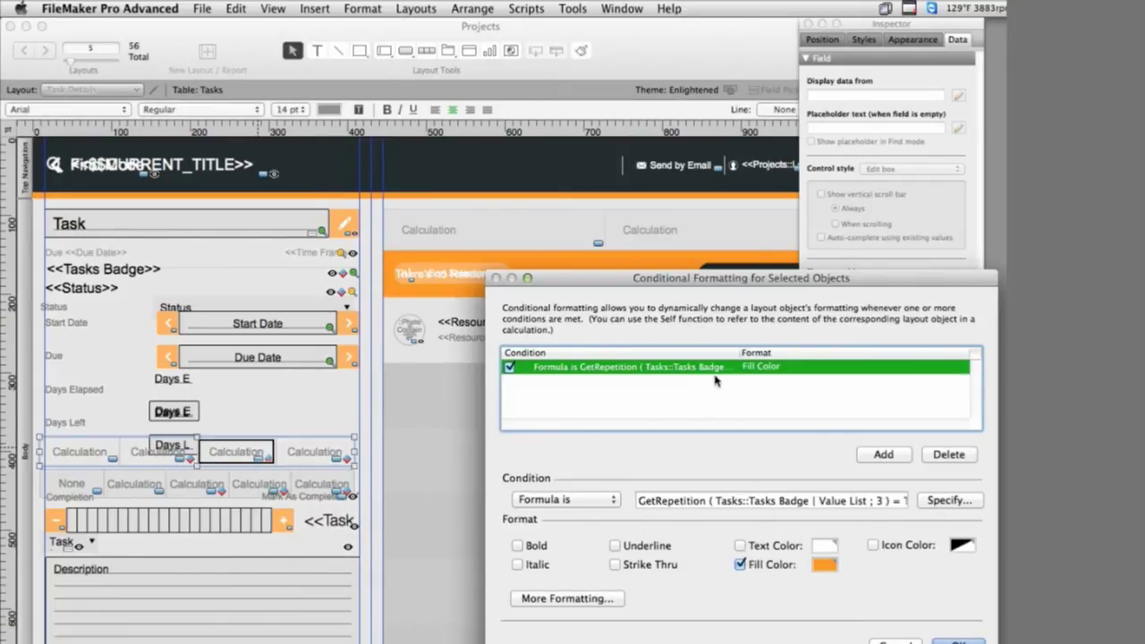
drag(739, 352, 906, 349)
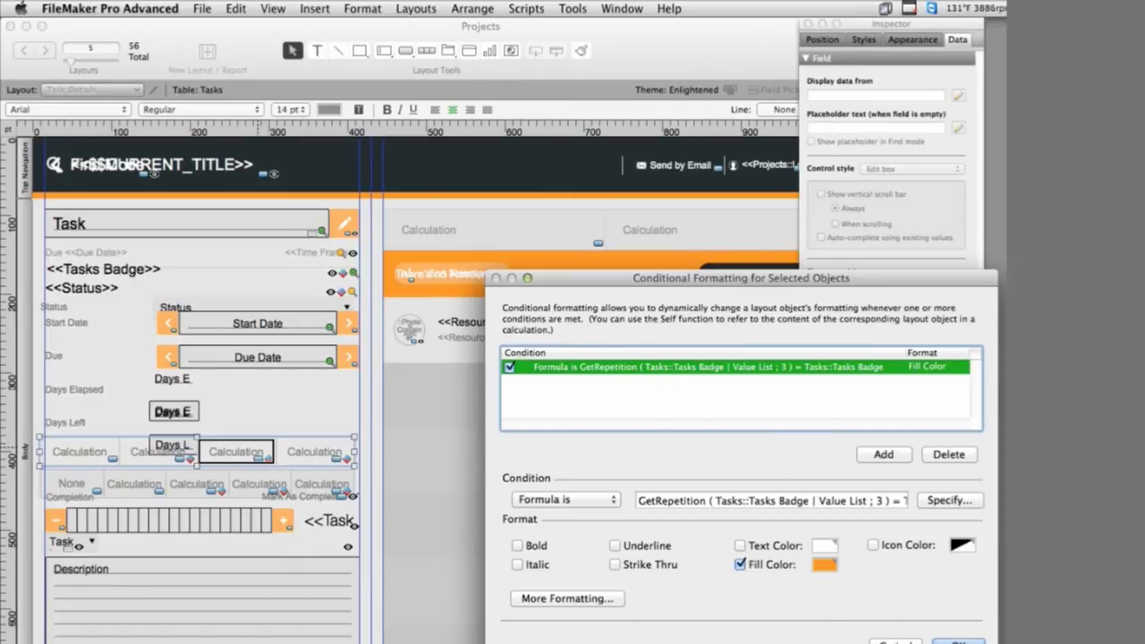
click(895, 642)
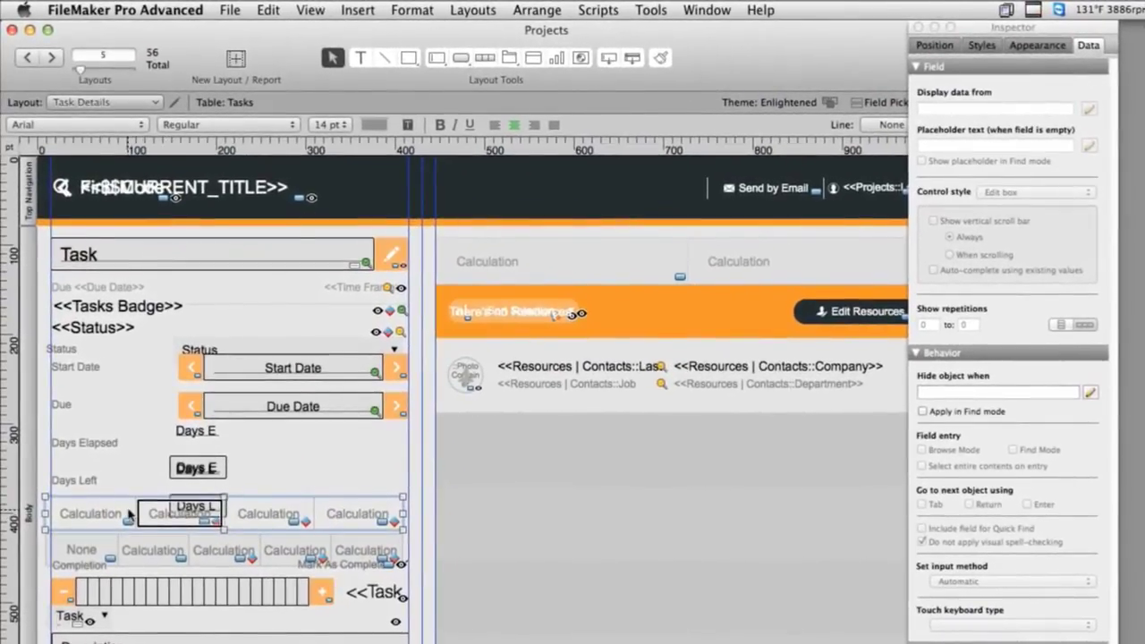
click(117, 475)
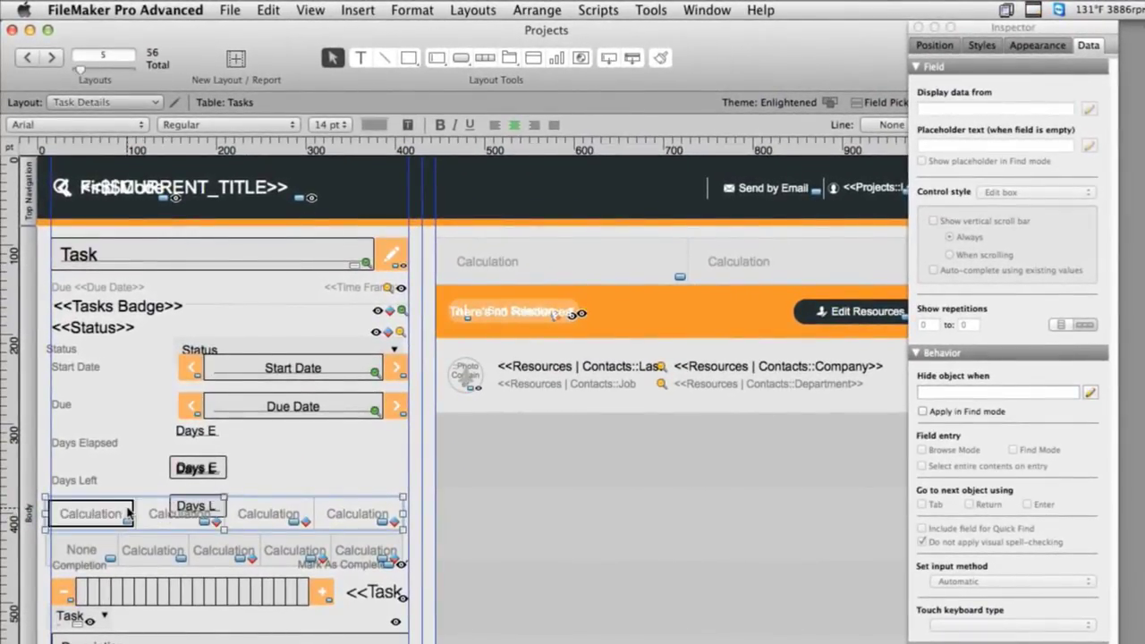
key(super+b)
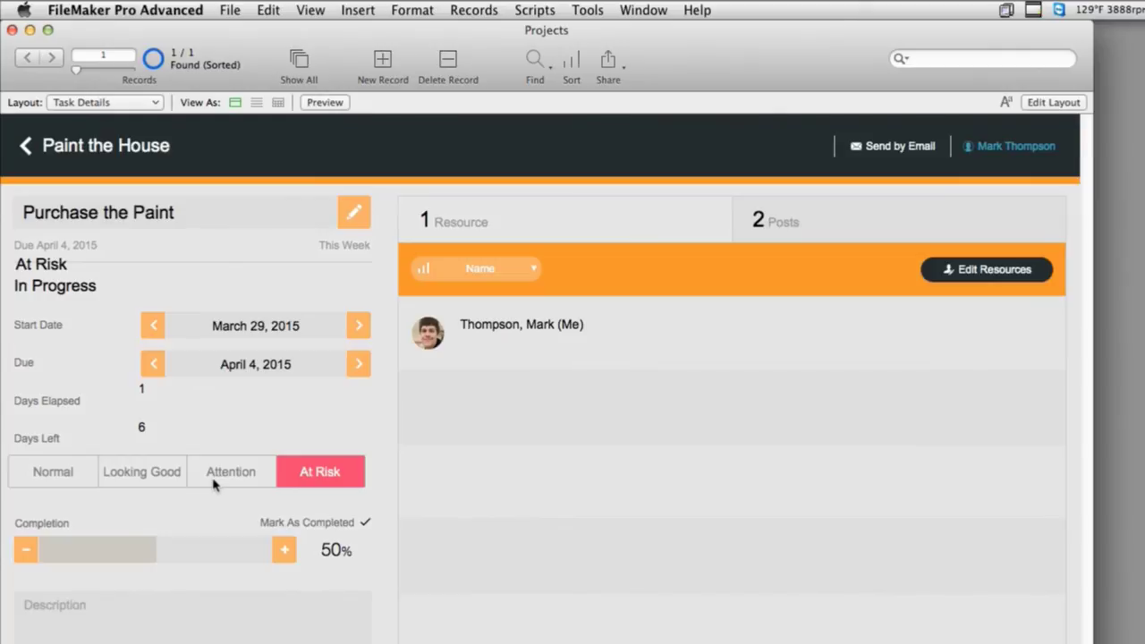
- Switch the task's badge to Attention and then Looking Good, and open the Script Debugger
click(228, 473)
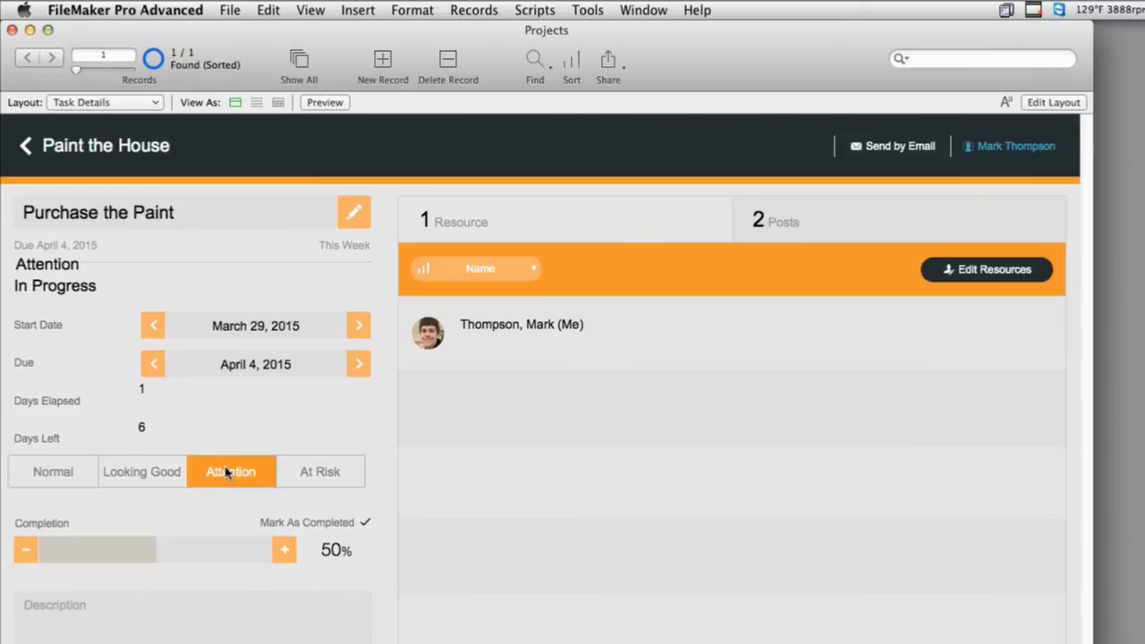
click(151, 477)
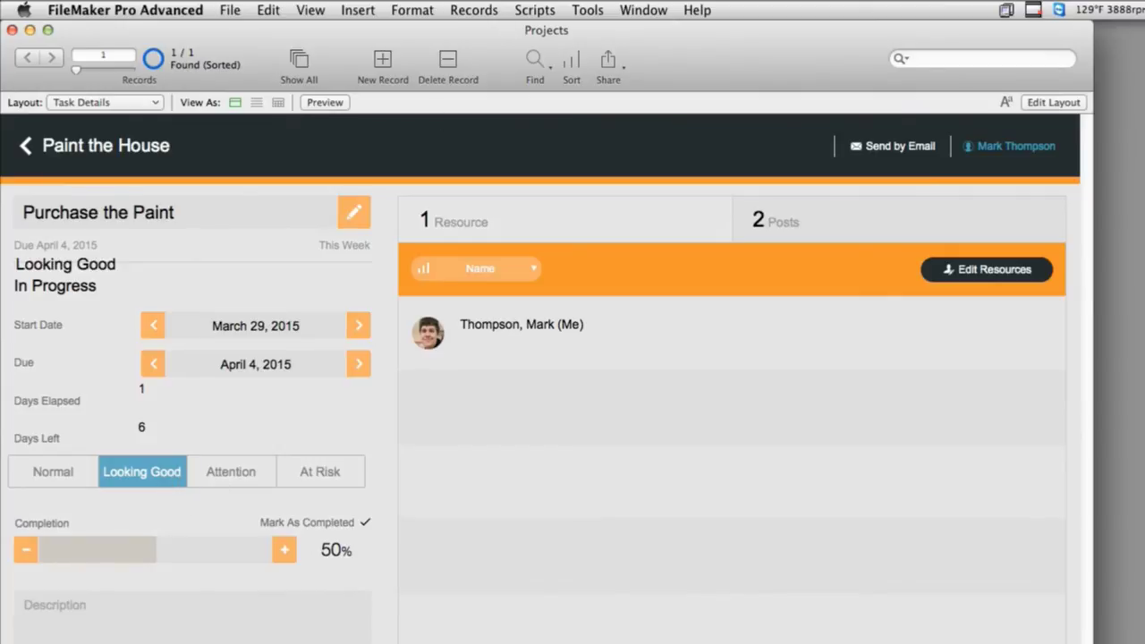
click(533, 10)
click(592, 34)
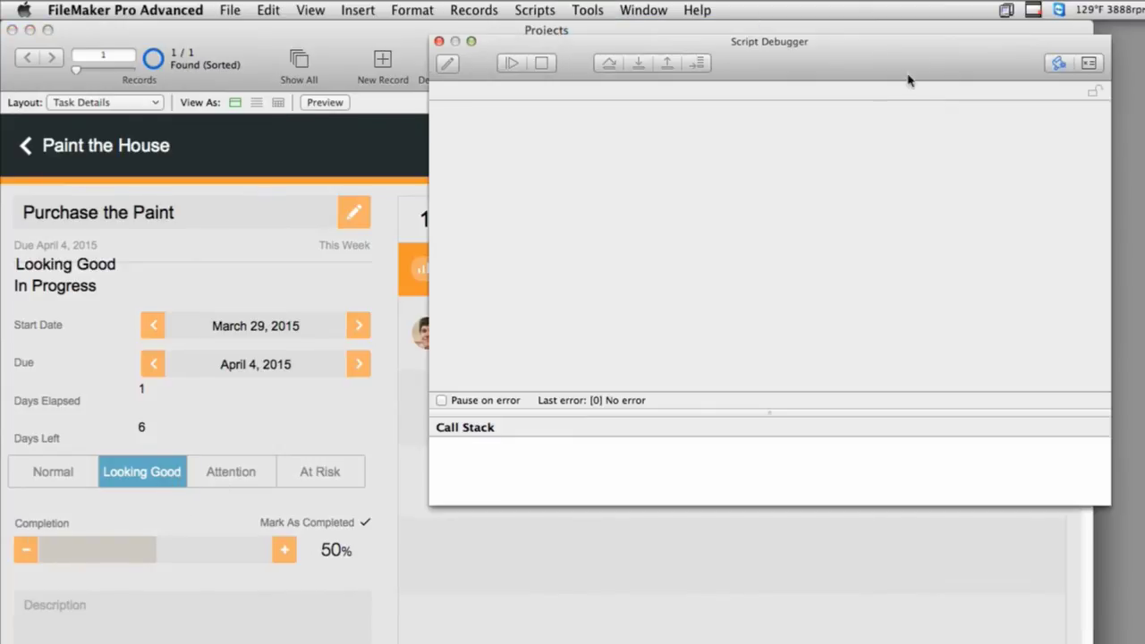
- Set the badge to Attention with the debugger active, stepping through the button's Set Field step for Tasks Badge until it completes
click(264, 482)
click(264, 482)
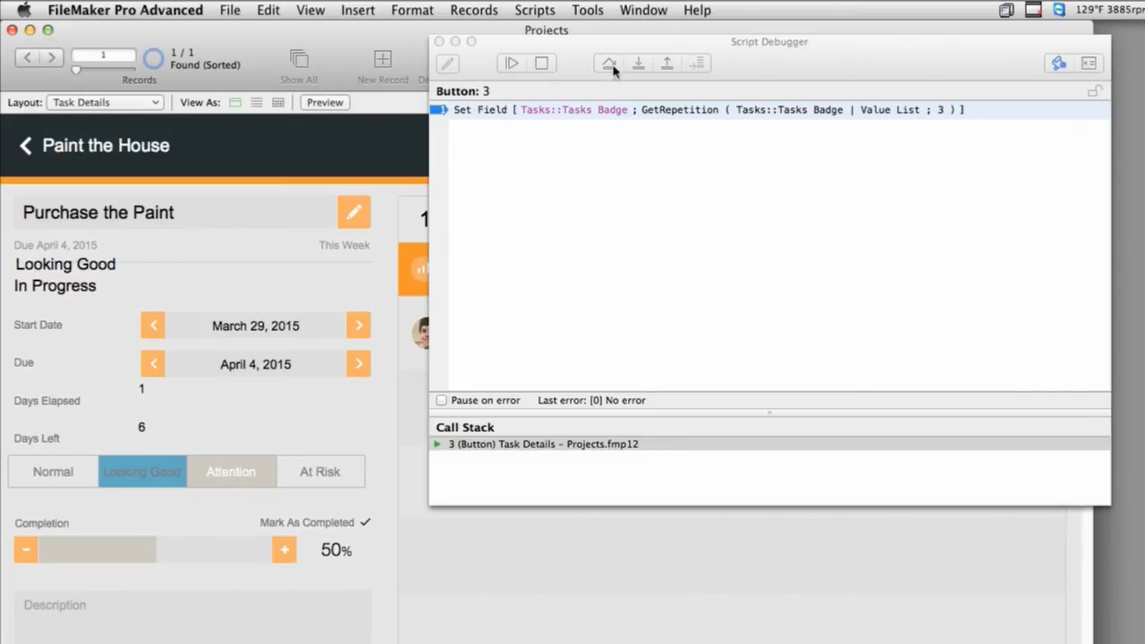
click(638, 65)
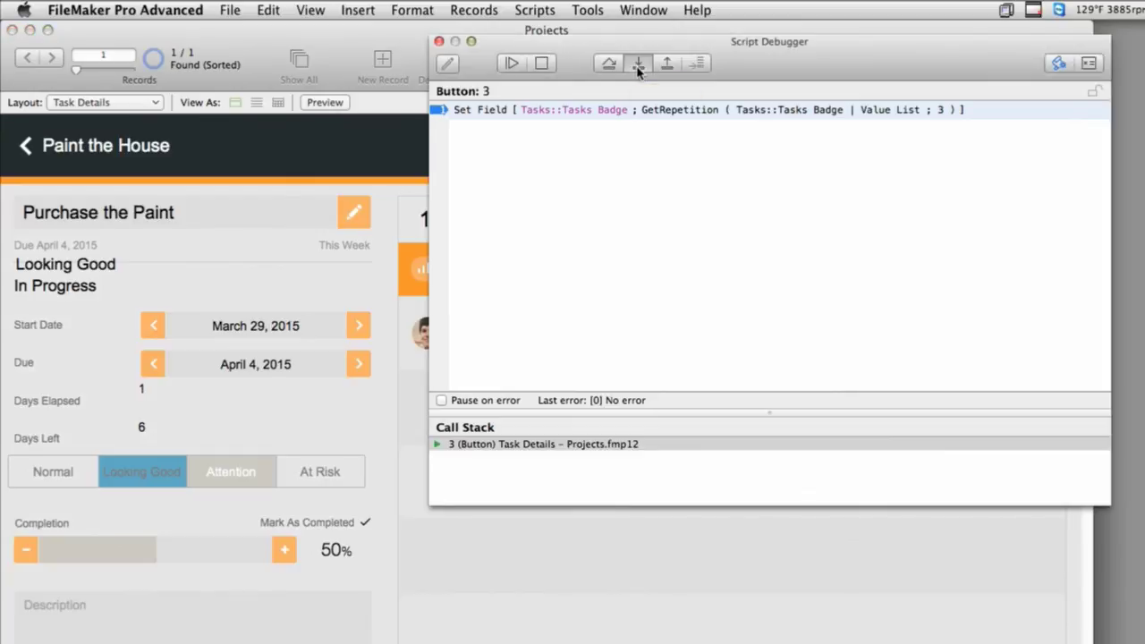
click(638, 65)
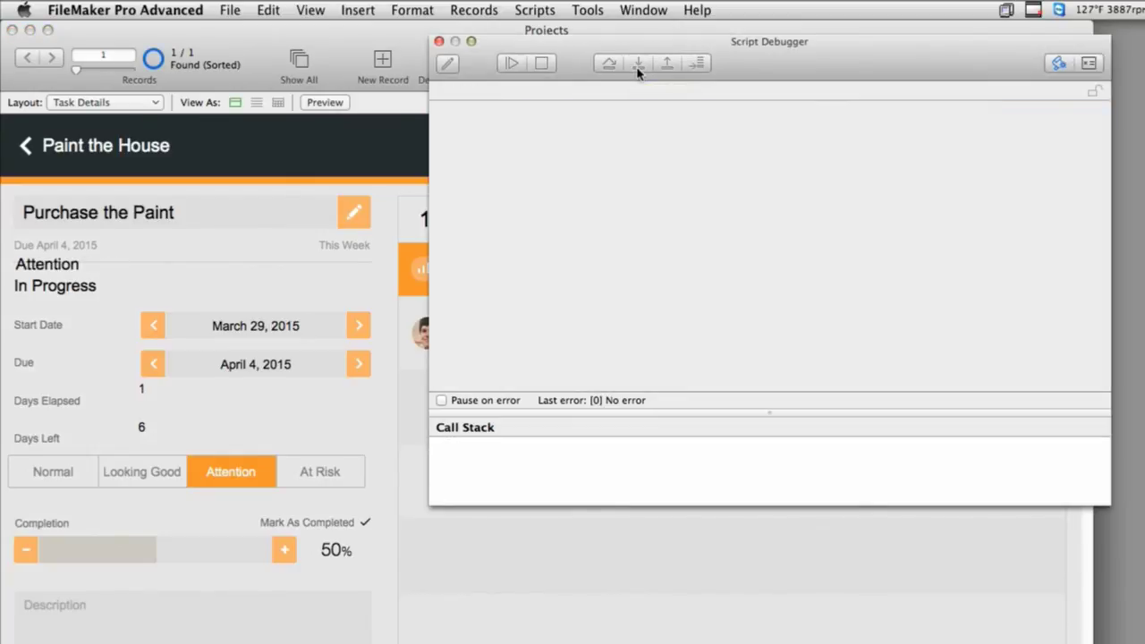